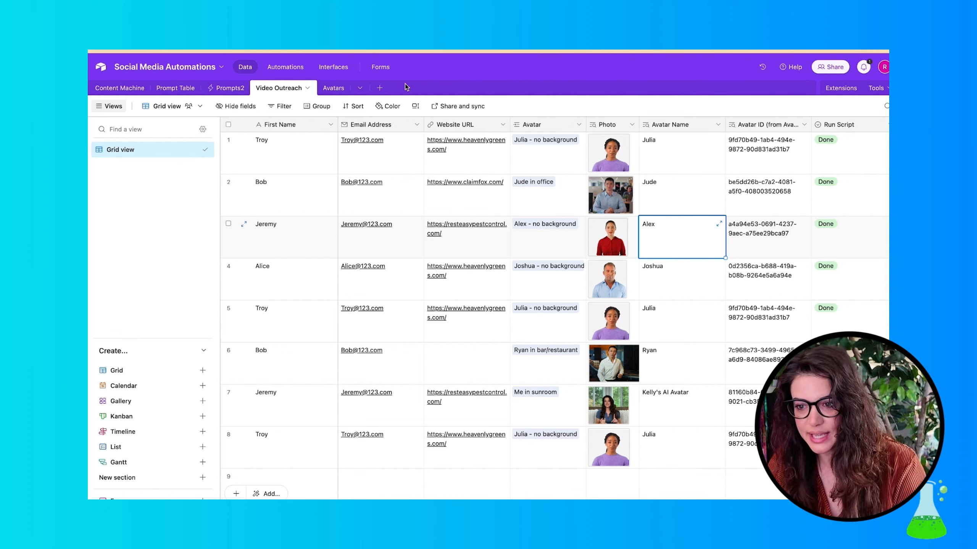
Check the Avatars table, then replace the avatar linked to row 8 of Video Outreach with "Ryan in bar/restaurant"
click(334, 89)
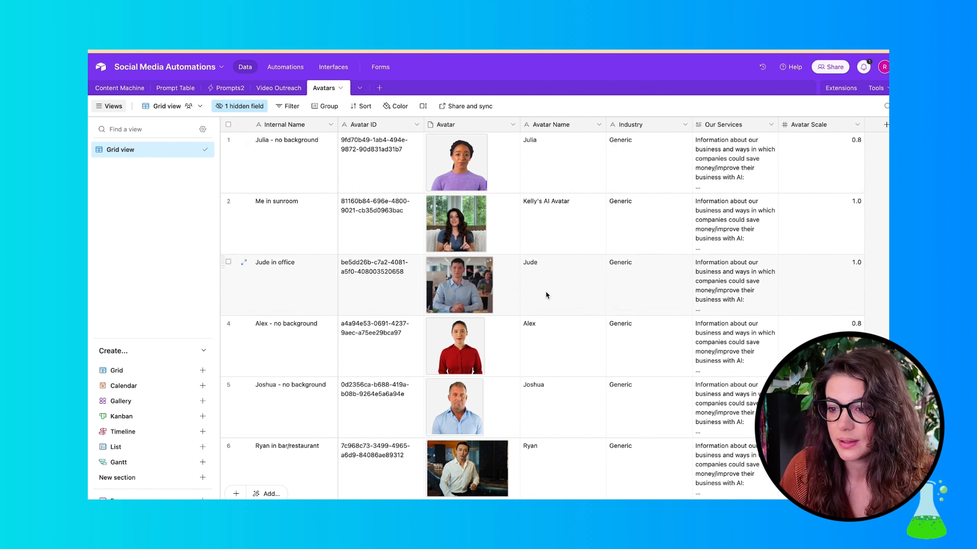
click(290, 89)
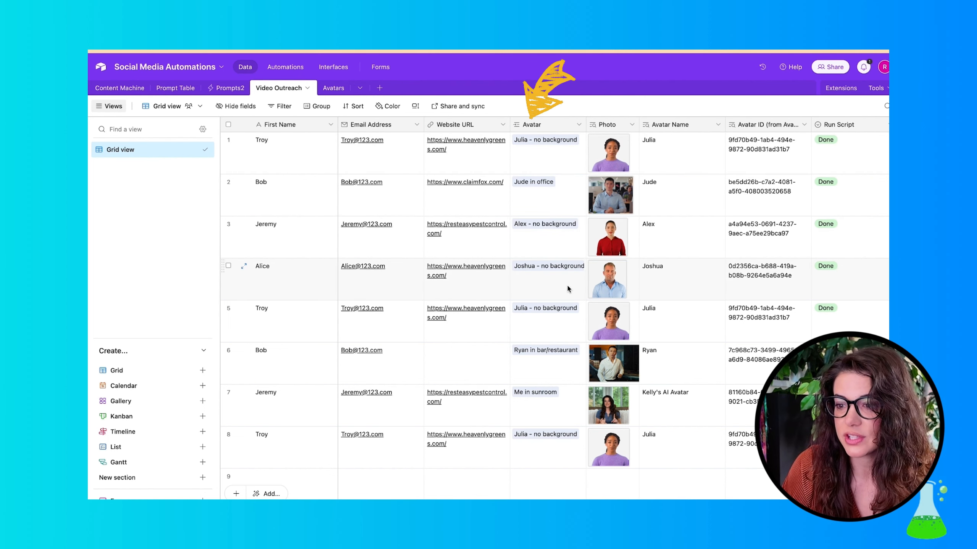
click(543, 454)
click(566, 434)
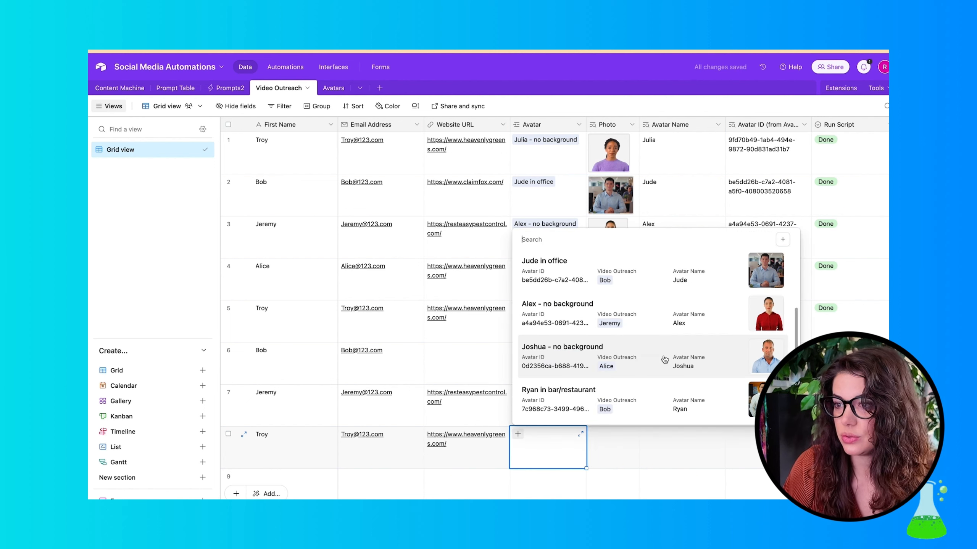
click(571, 398)
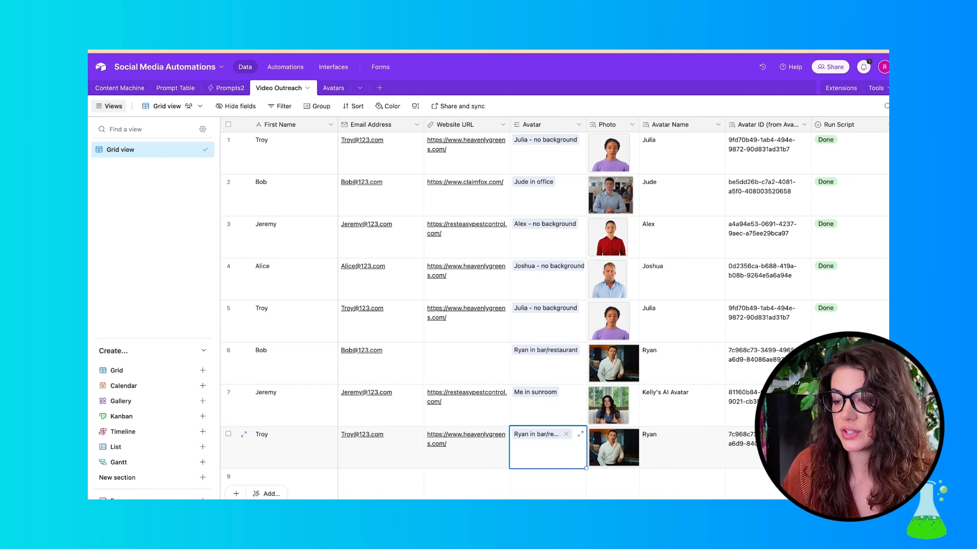
Expand the generated script in row 7 of Video Outreach, read it in full and close it
scroll(671, 402, right, 10)
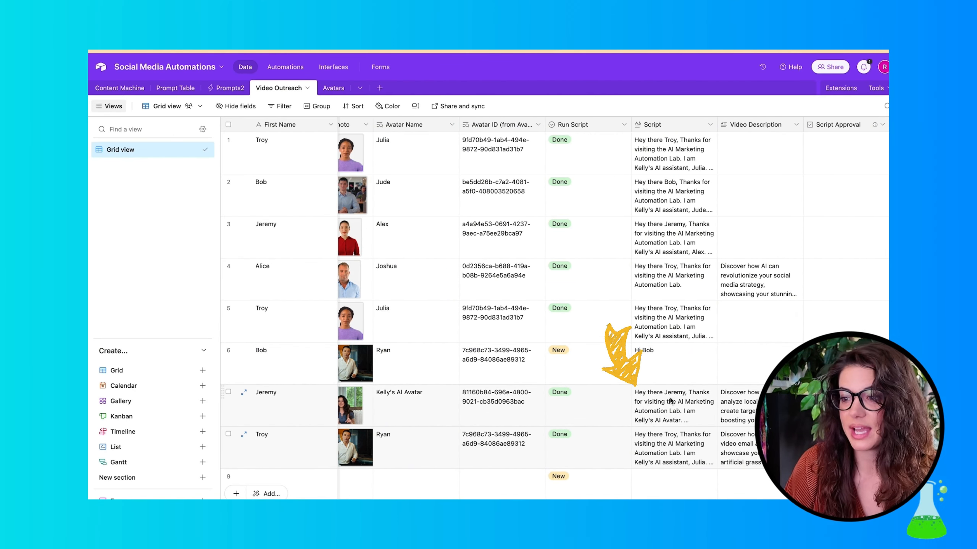
click(670, 401)
click(711, 392)
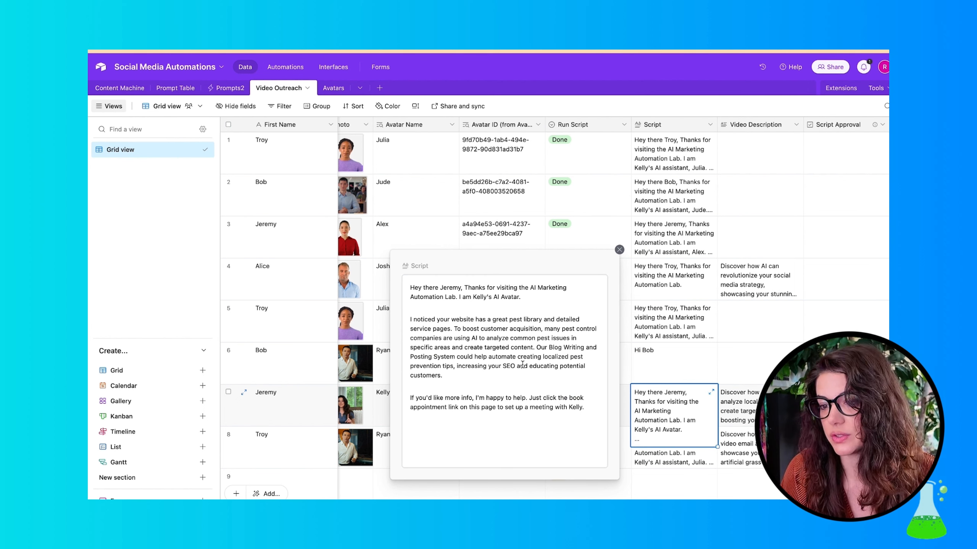
click(620, 249)
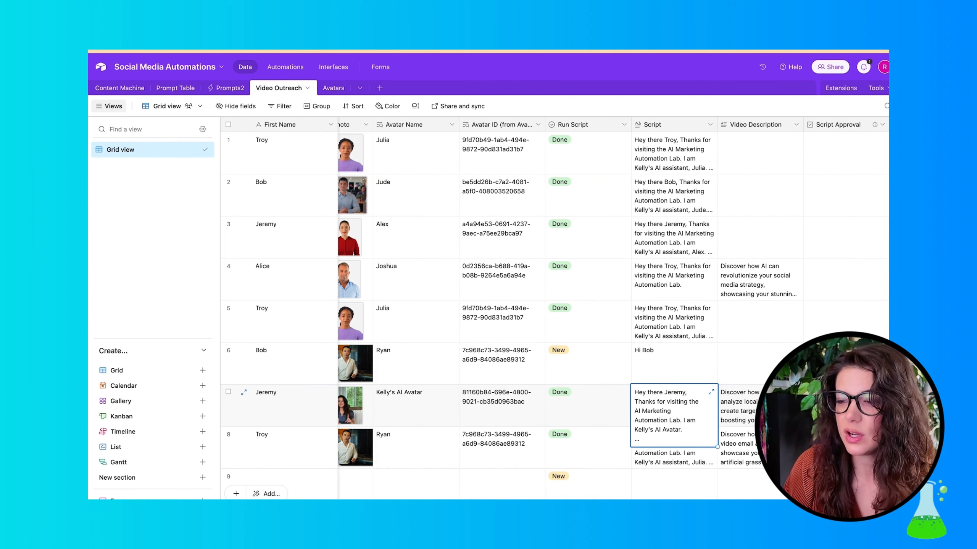
Review the remaining Video Outreach columns, including script approval, published video, video approval, services and avatar scale
scroll(652, 403, right, 5)
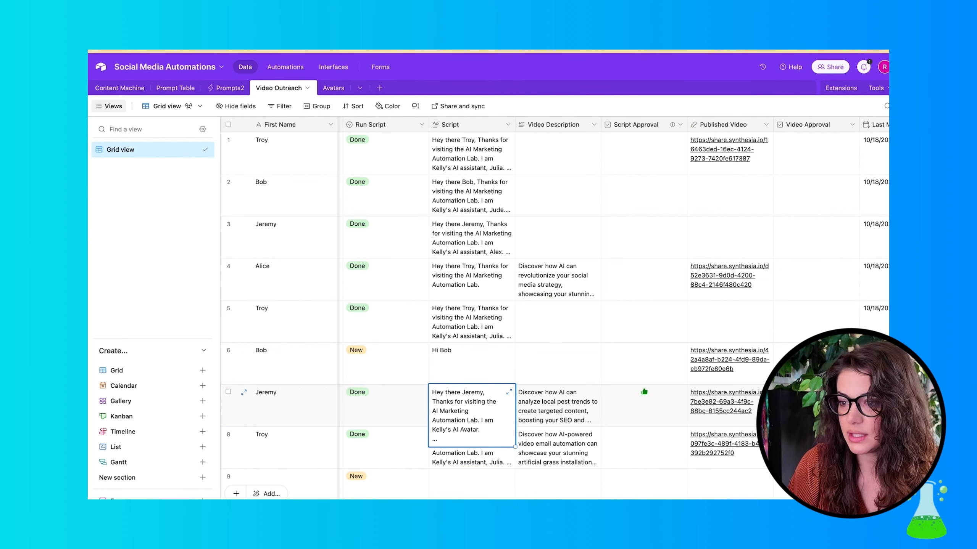
scroll(460, 394, right, 8)
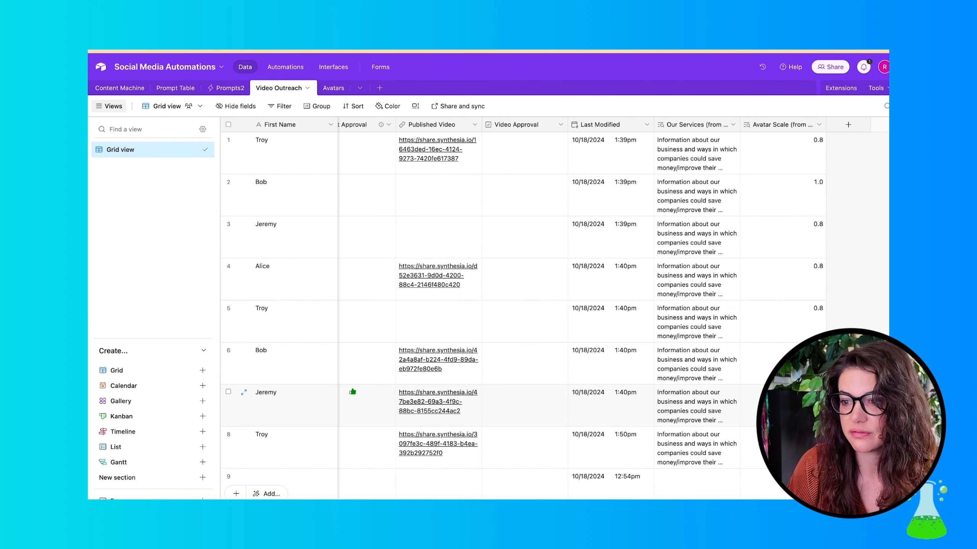
click(460, 395)
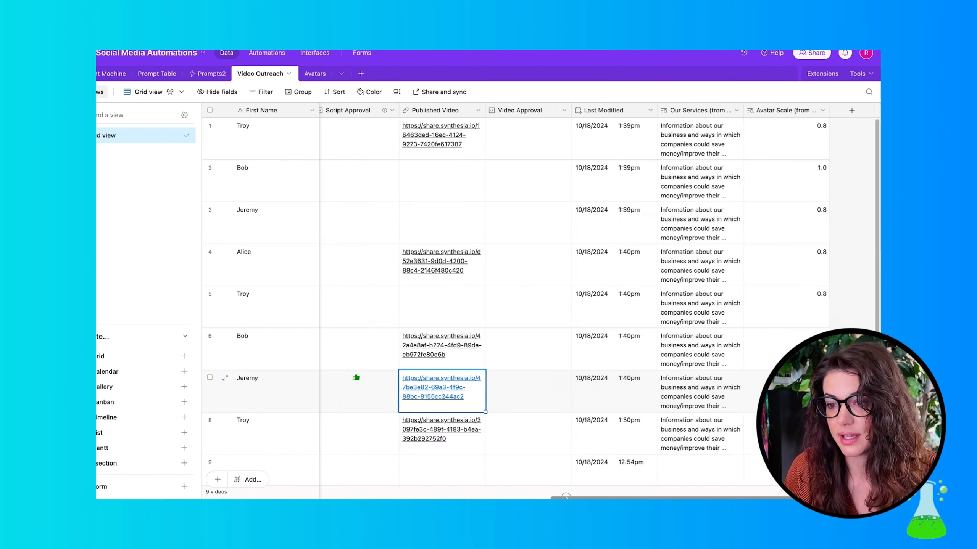
scroll(538, 270, left, 10)
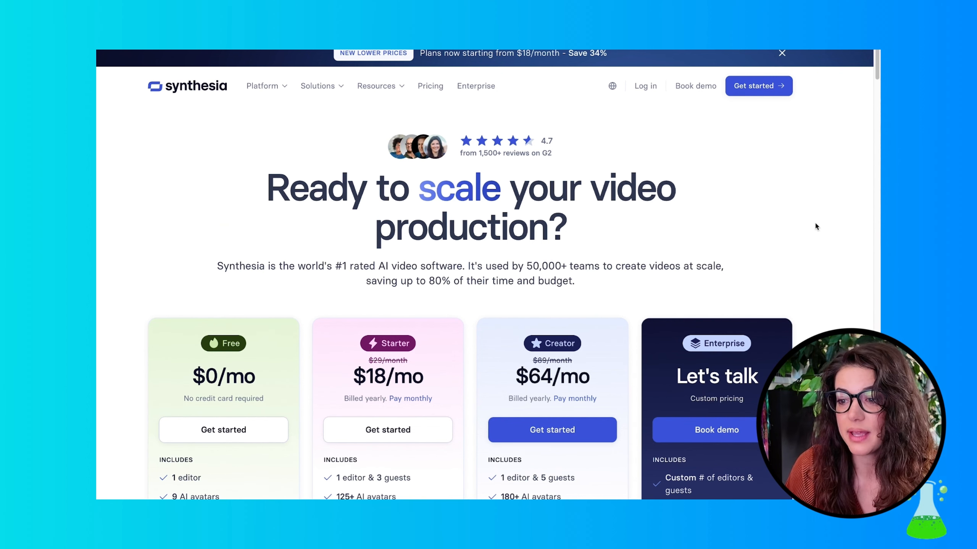
Switch to Synthesia's pricing page and compare what the Free, Starter, Creator and Enterprise plans include
scroll(815, 225, down, 5)
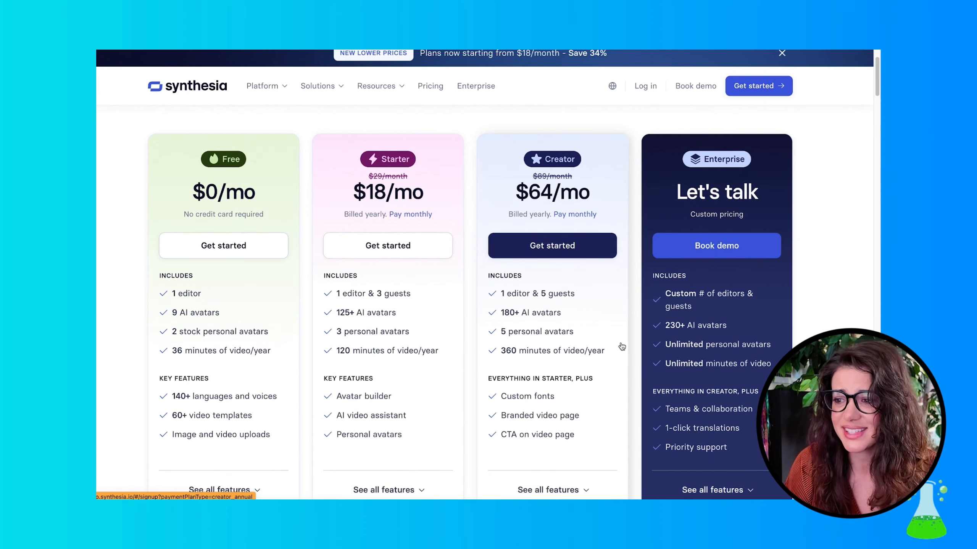
scroll(590, 352, down, 1)
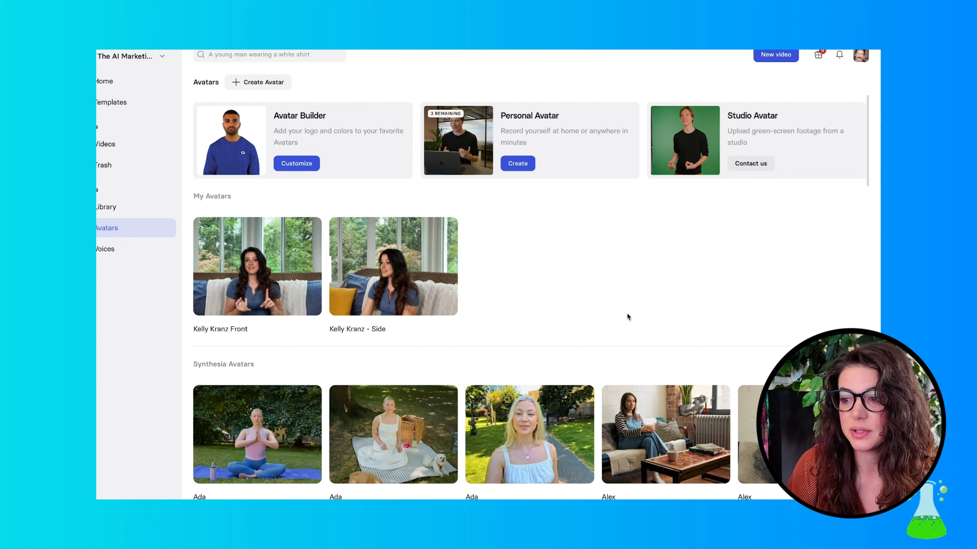
Browse the Synthesia avatar library, examining the personal avatars and the stock avatars with and without backgrounds
scroll(635, 297, down, 2)
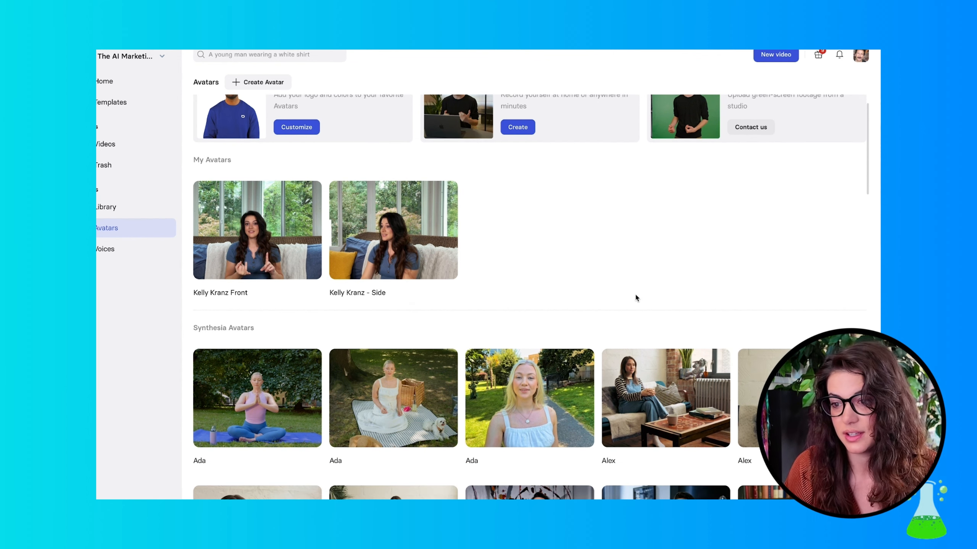
scroll(635, 297, up, 1)
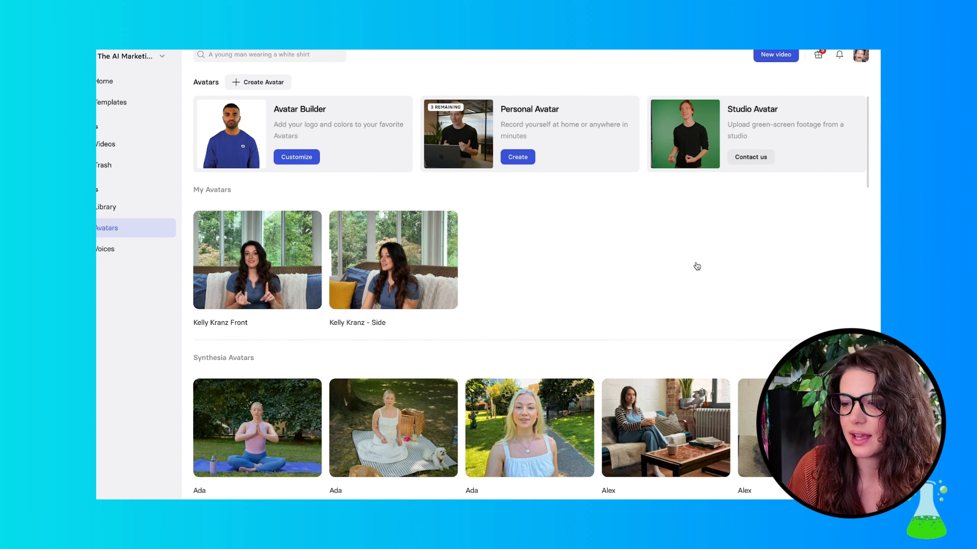
scroll(697, 266, down, 6)
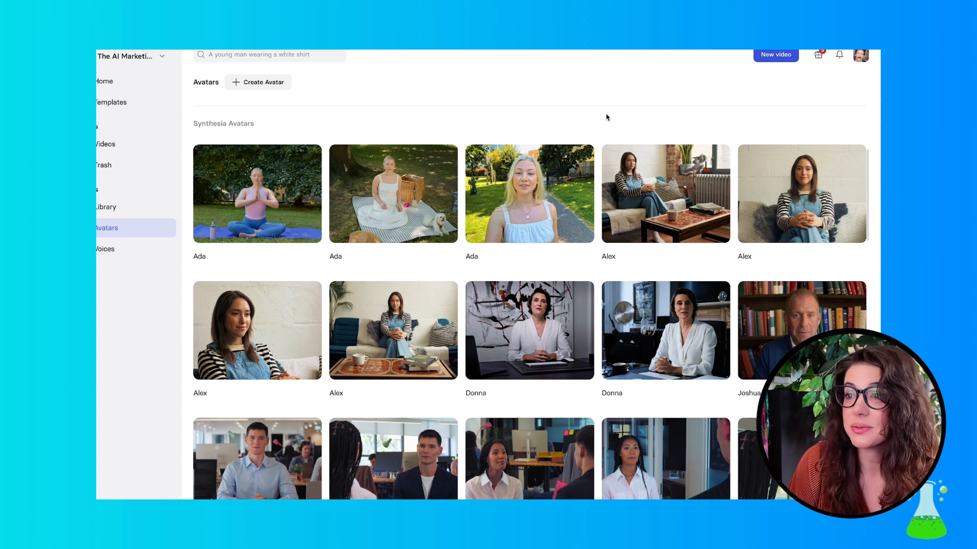
scroll(606, 117, down, 10)
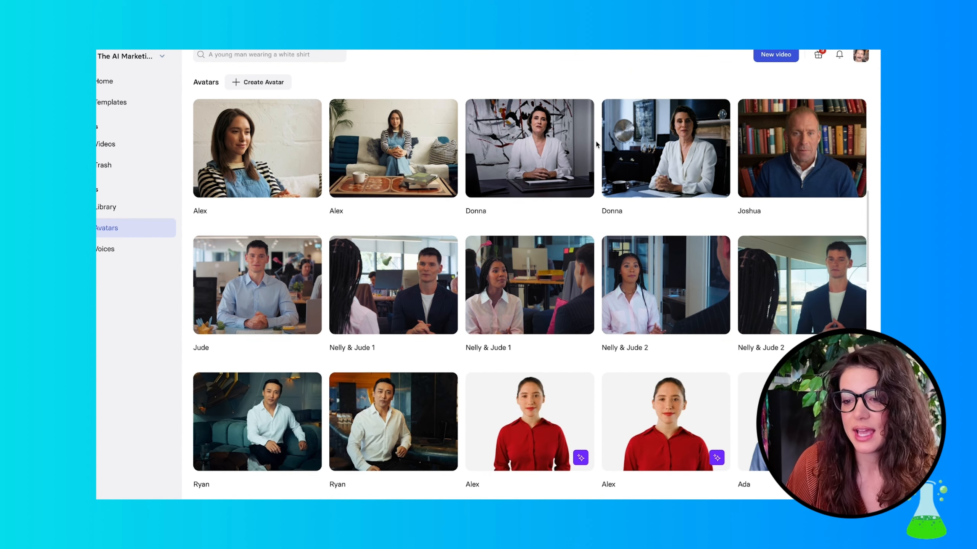
scroll(594, 158, down, 2)
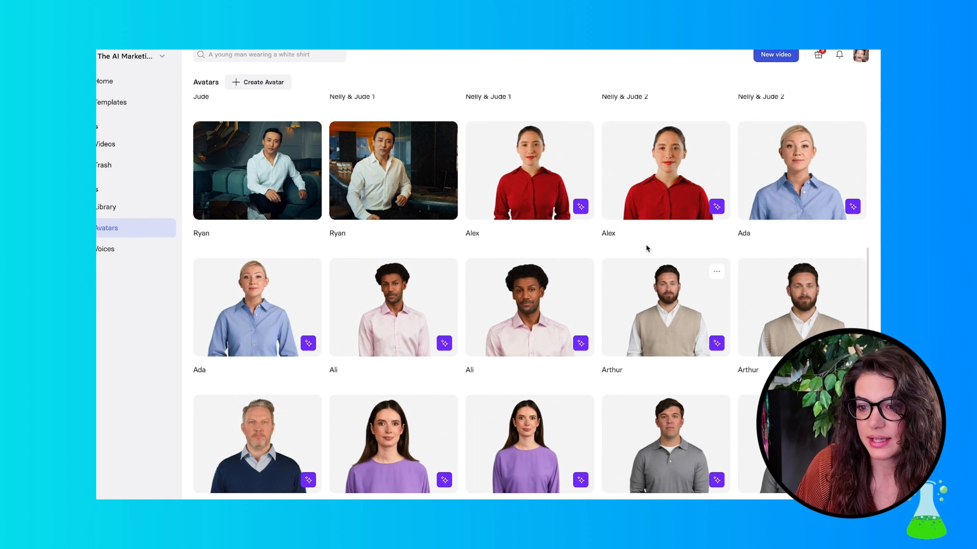
scroll(639, 246, down, 2)
scroll(614, 334, down, 2)
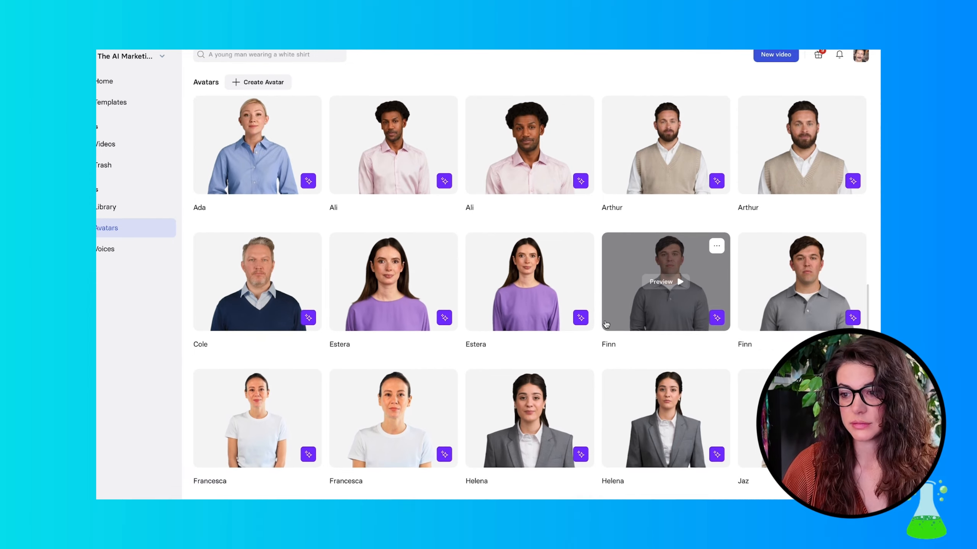
scroll(603, 323, down, 5)
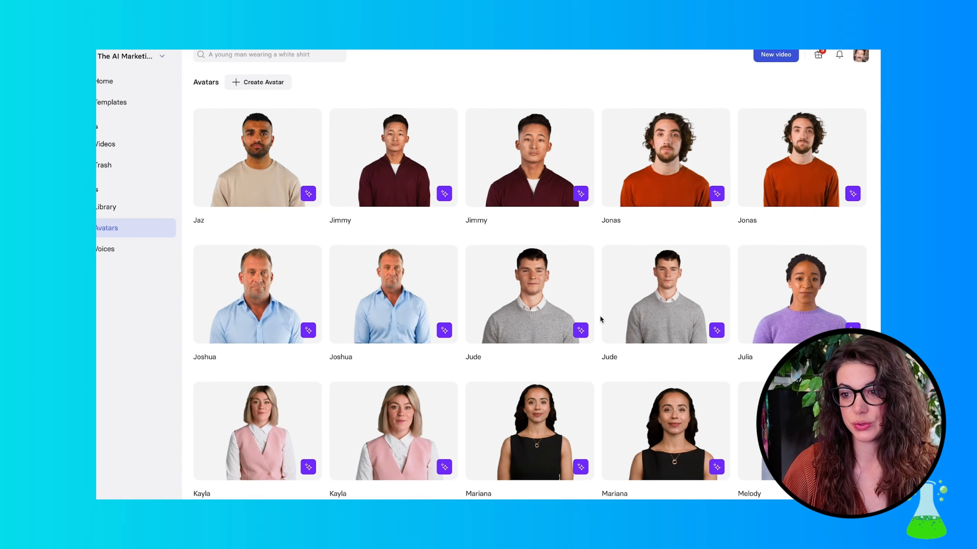
scroll(600, 316, down, 7)
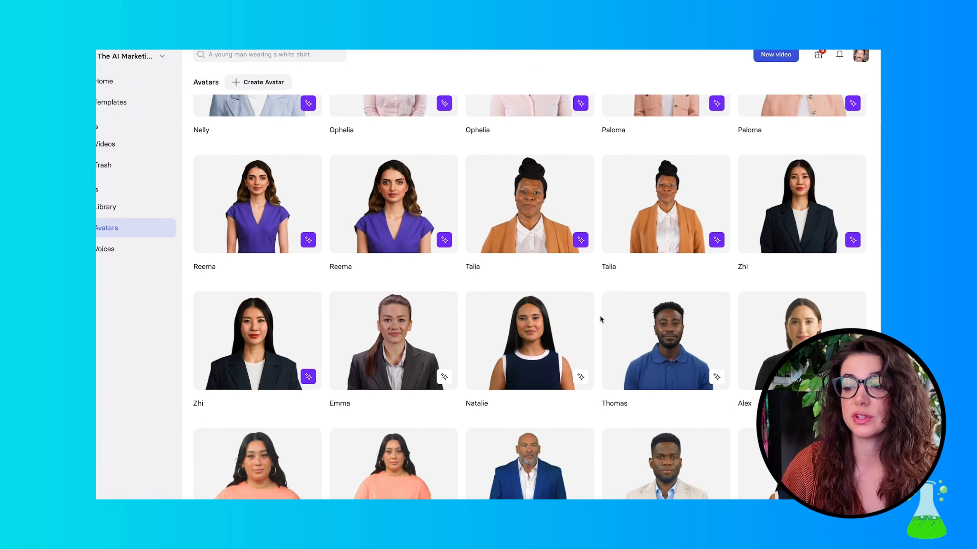
scroll(599, 319, down, 5)
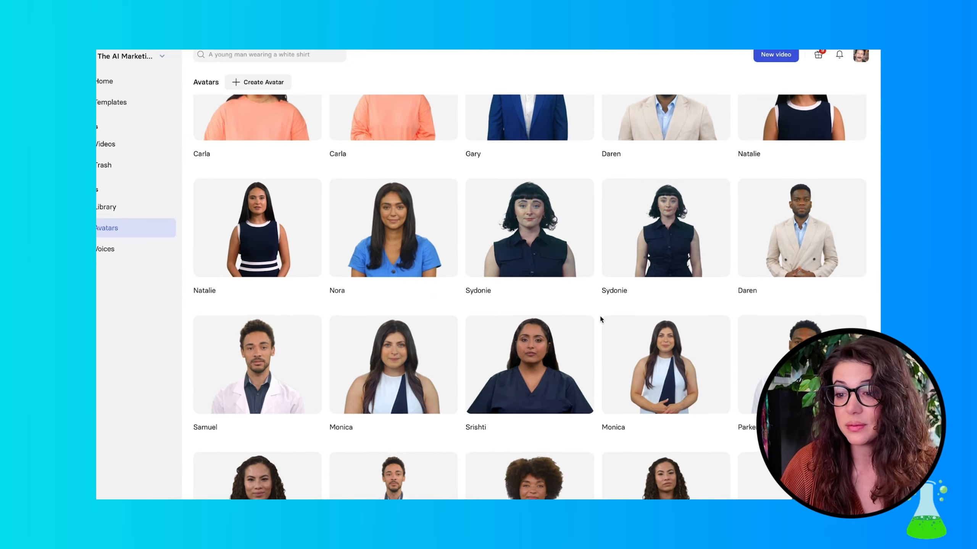
scroll(600, 318, down, 4)
scroll(600, 318, down, 10)
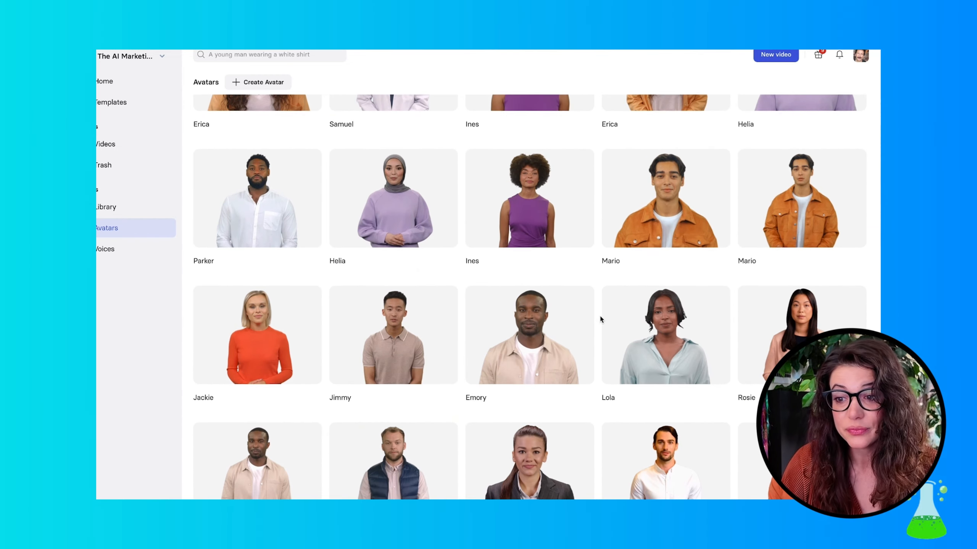
scroll(600, 317, up, 4)
scroll(600, 318, down, 15)
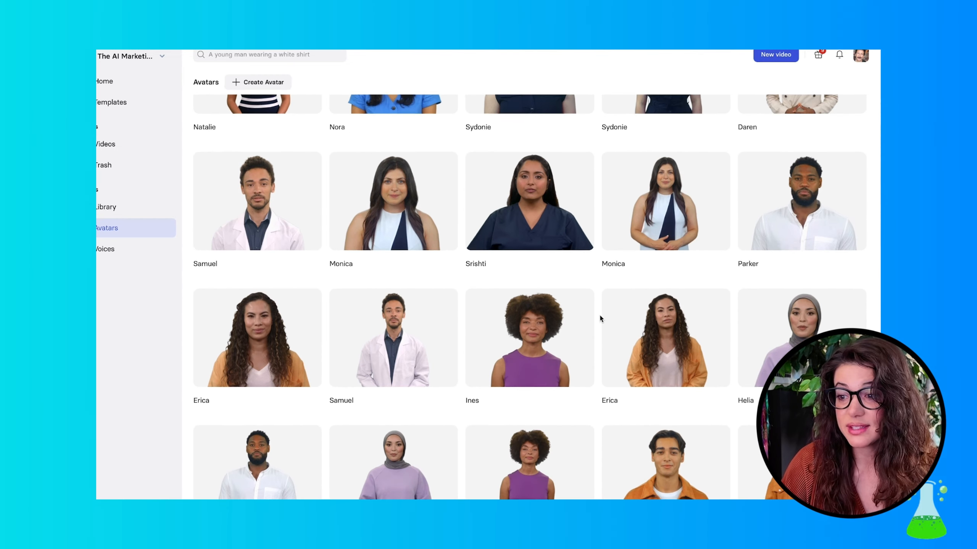
scroll(600, 318, up, 3)
scroll(600, 318, up, 15)
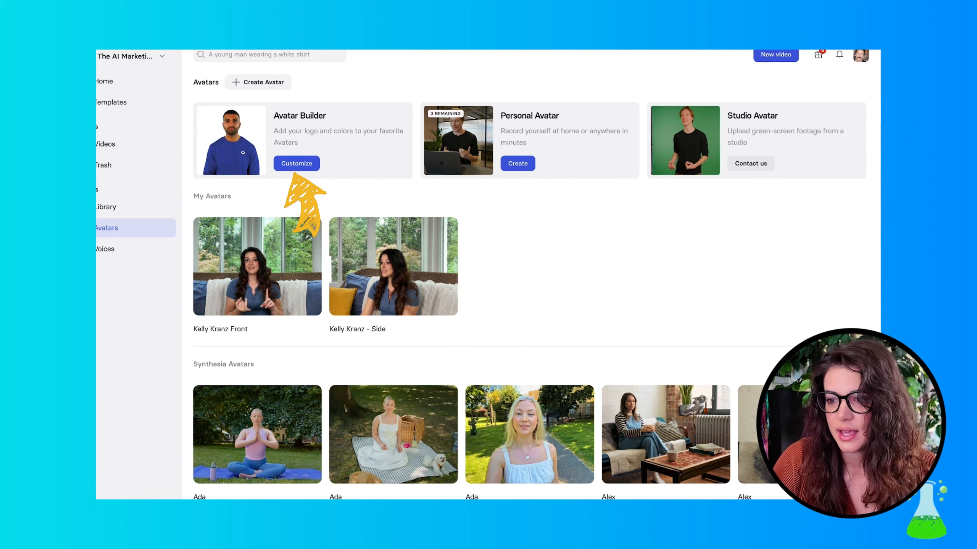
Customize the stock avatar Alex in Avatar Builder with the Vintage Vibe orange blouse color #F68E2A, and leave it as a draft
click(306, 169)
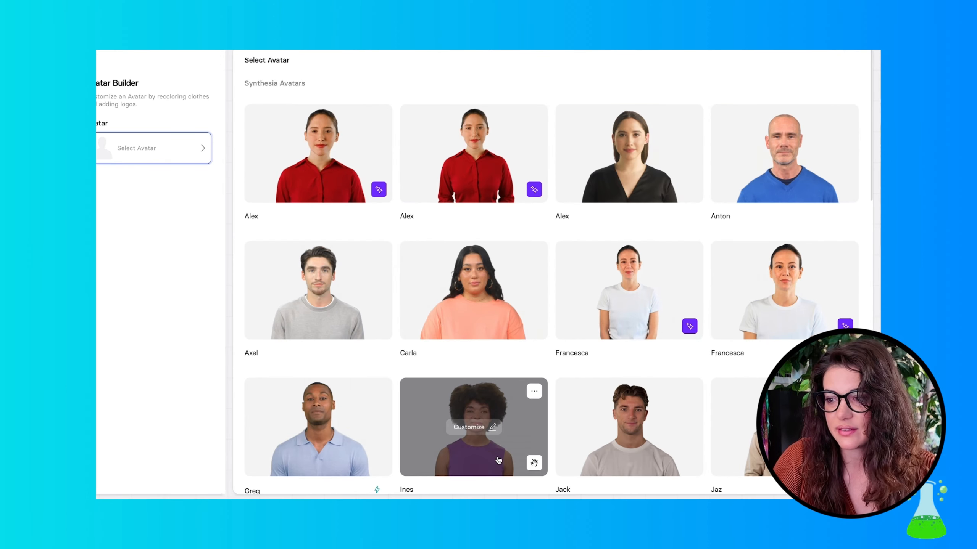
click(495, 154)
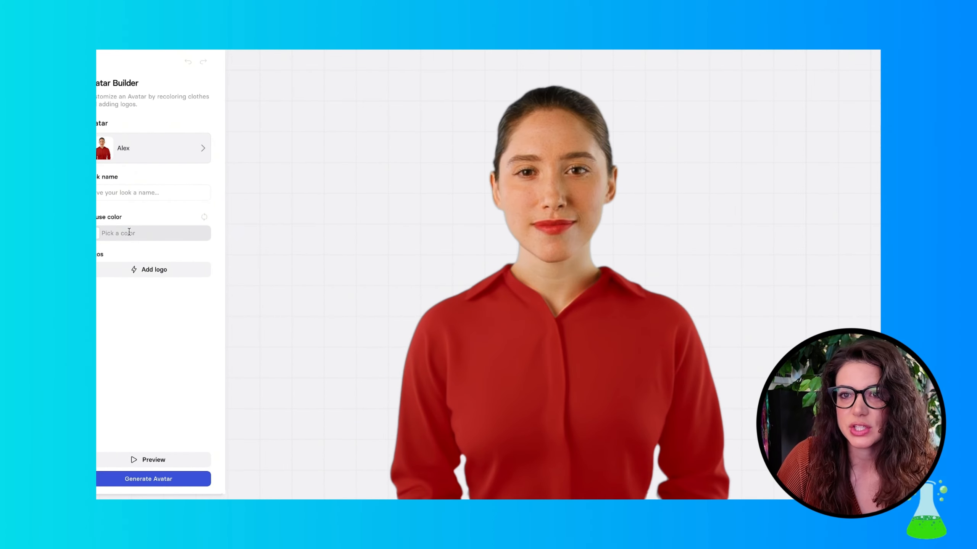
click(98, 235)
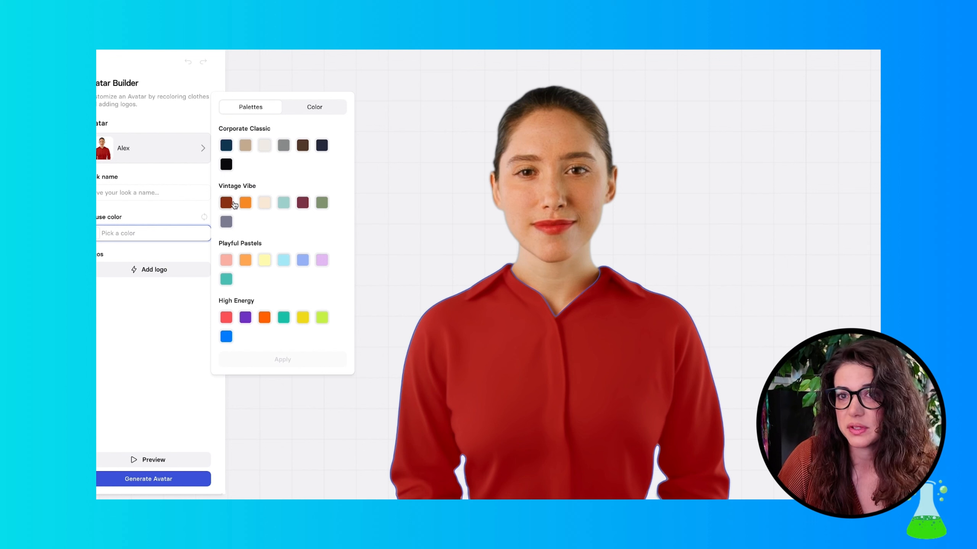
click(245, 203)
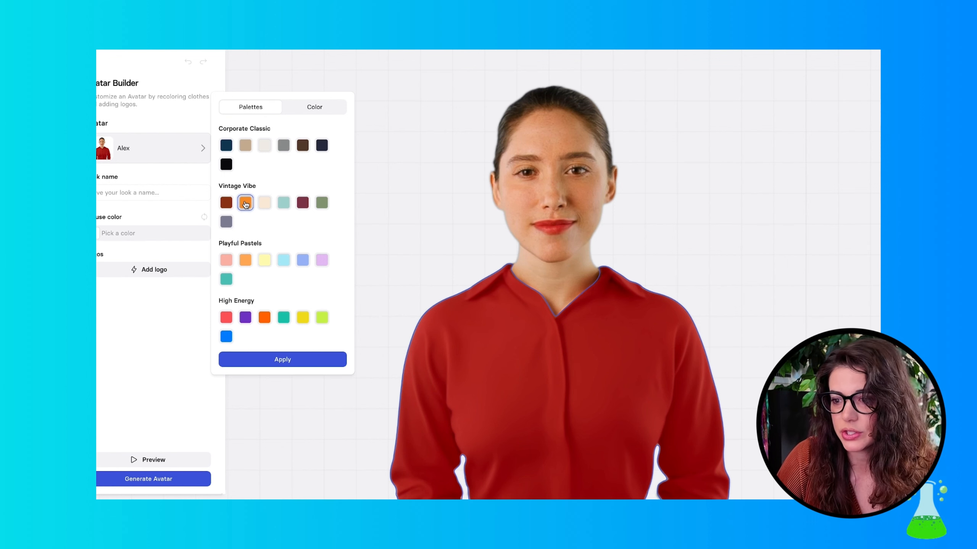
click(282, 359)
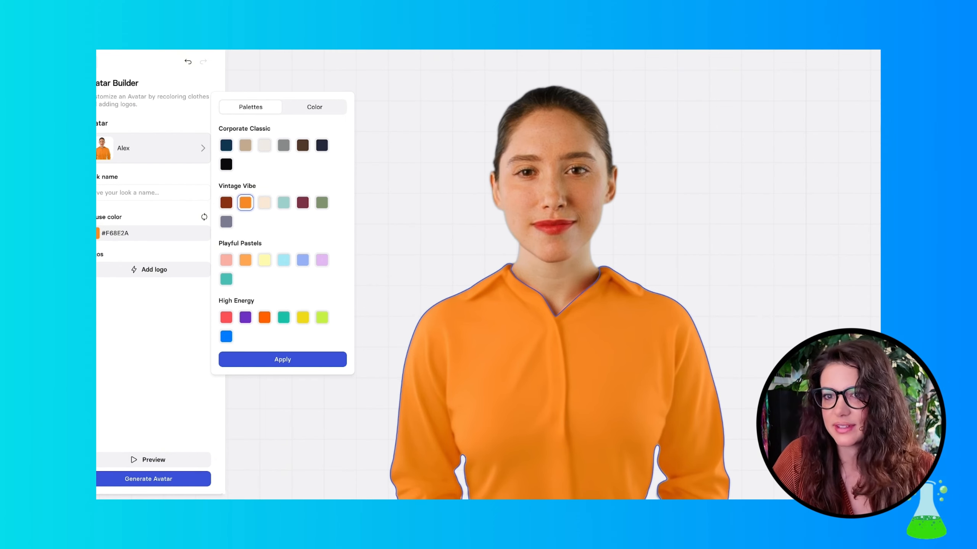
click(90, 62)
mouse_move(316, 234)
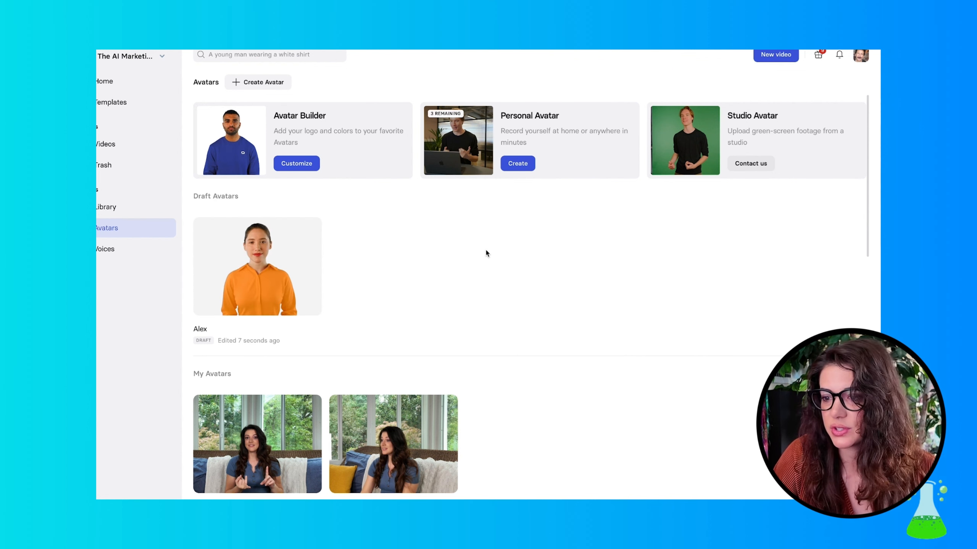
Look over the personal avatars and custom voices in the Synthesia workspace, then visit its videos and home pages
scroll(534, 314, down, 8)
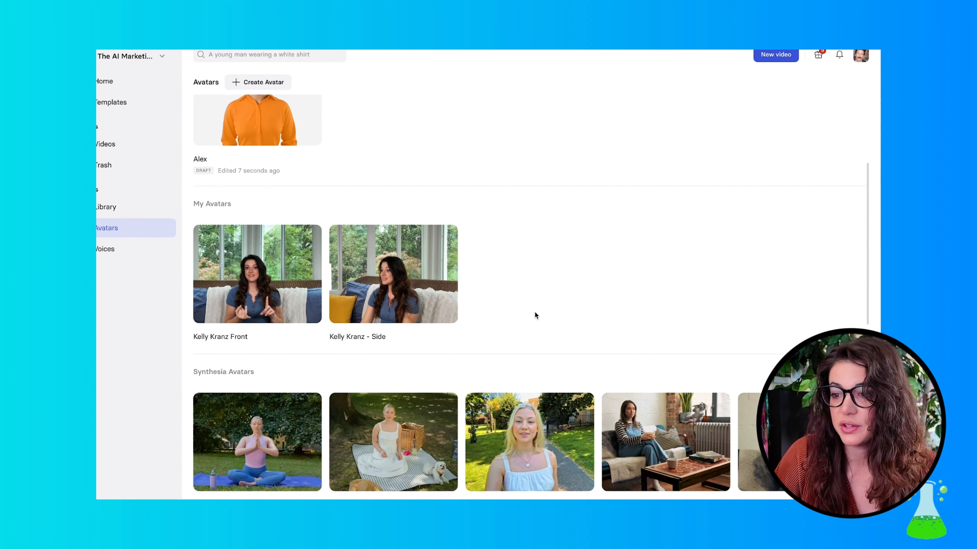
click(114, 249)
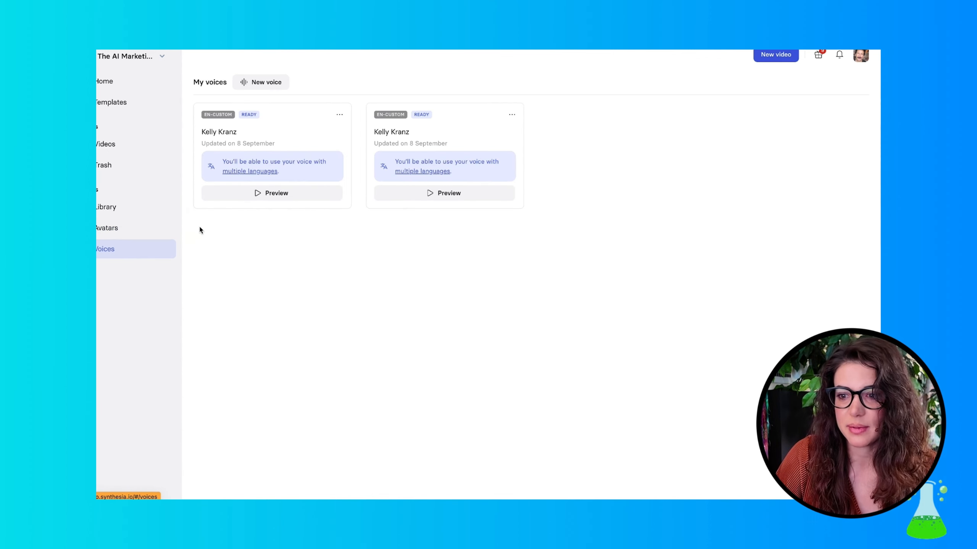
click(135, 228)
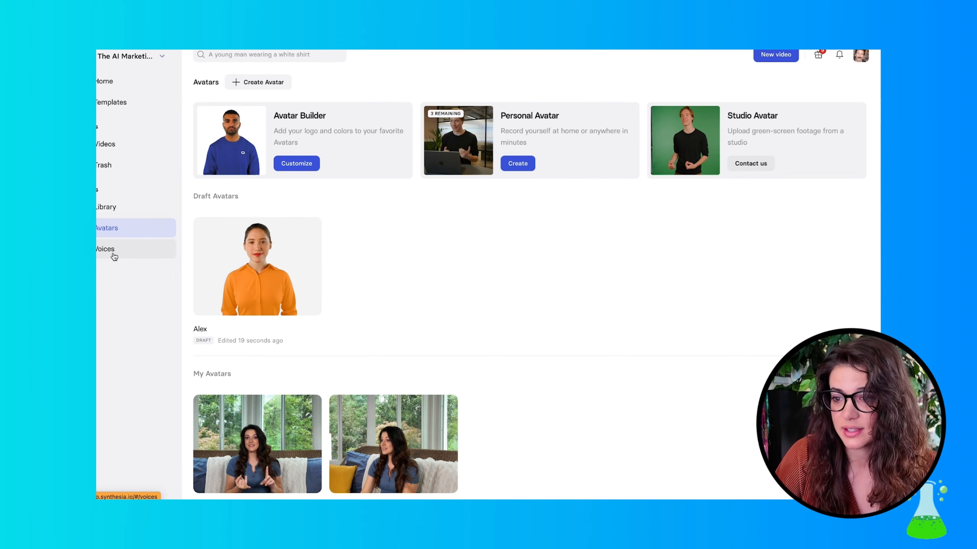
click(114, 252)
click(127, 144)
click(109, 82)
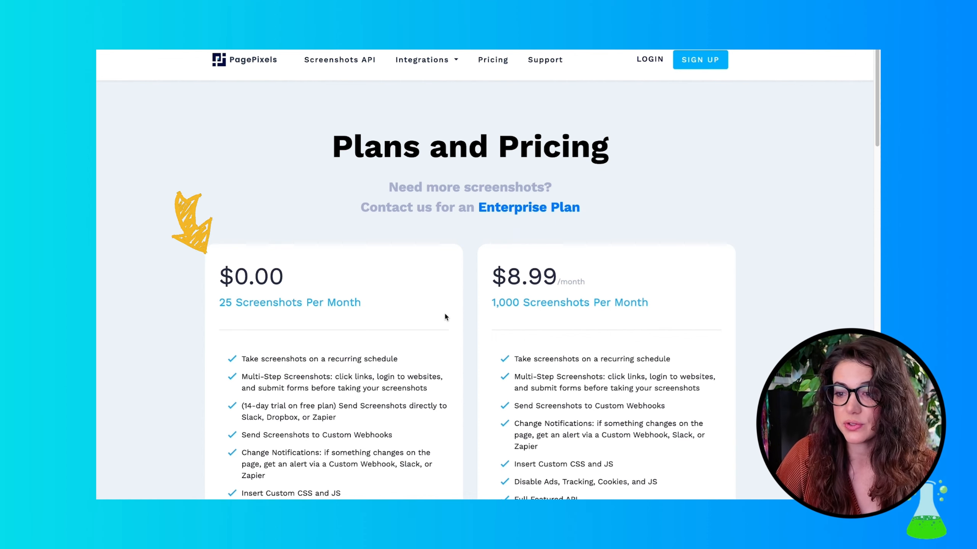
Look over the PagePixels plans, then switch to Airtable and open the Avatars table
scroll(443, 314, down, 2)
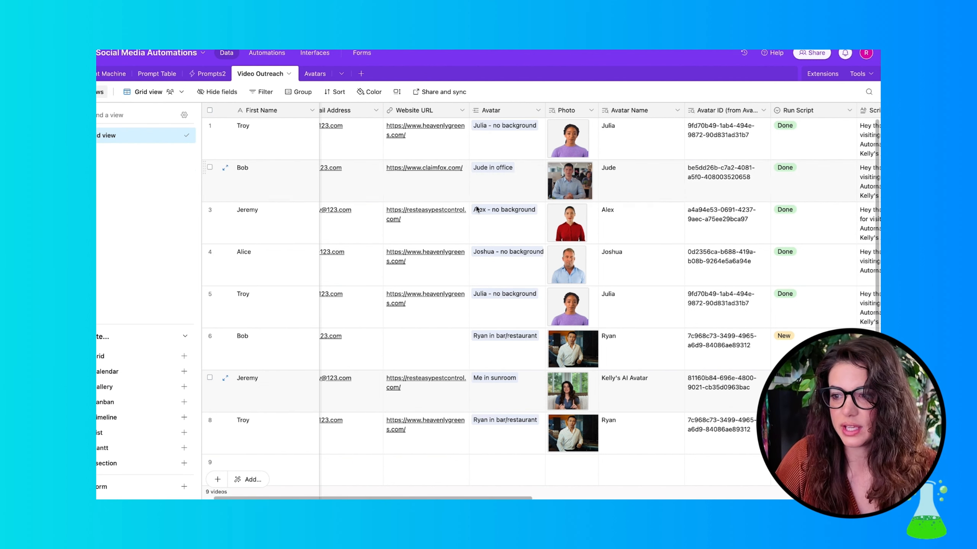
drag(470, 497, 446, 497)
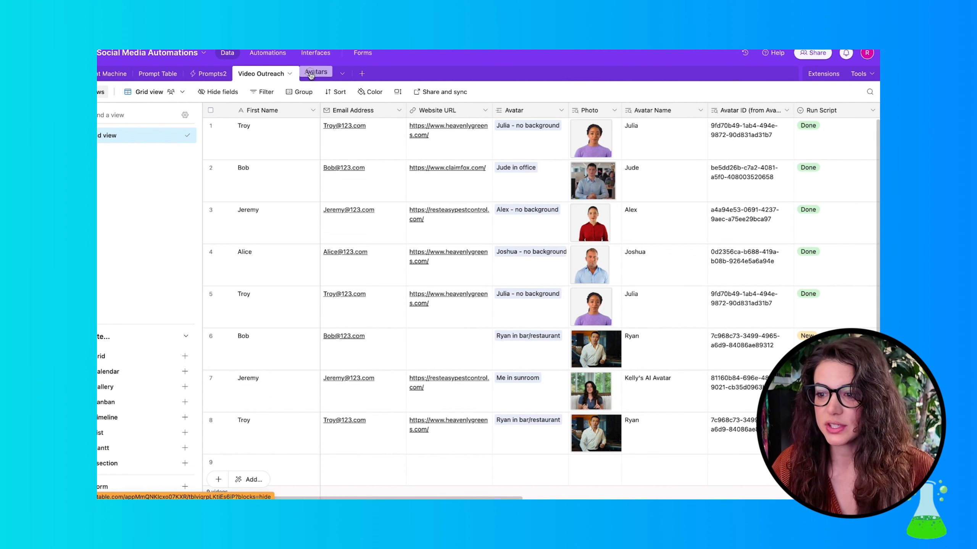
double_click(324, 73)
click(410, 66)
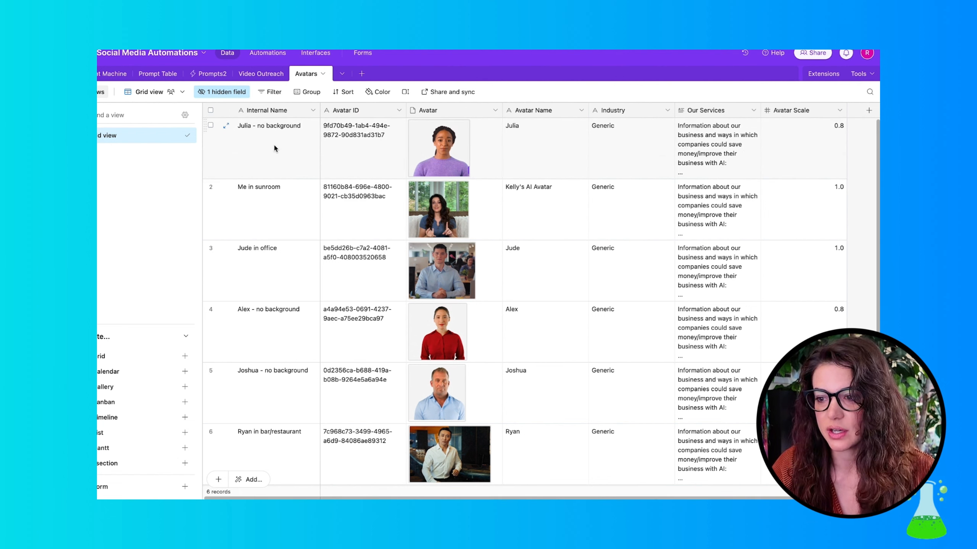
Inspect the field settings of Internal Name and Avatar and the field options of Avatar ID, without changing anything
click(266, 110)
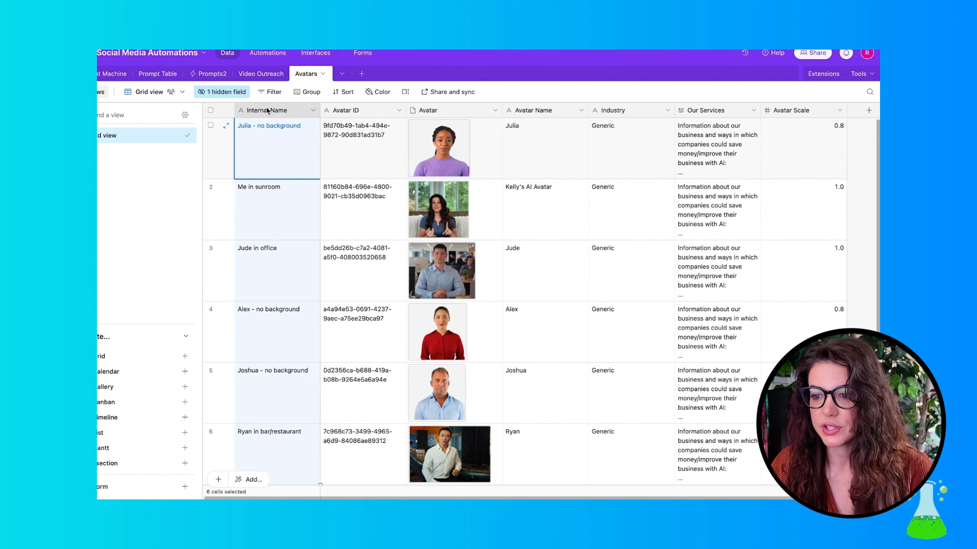
click(311, 111)
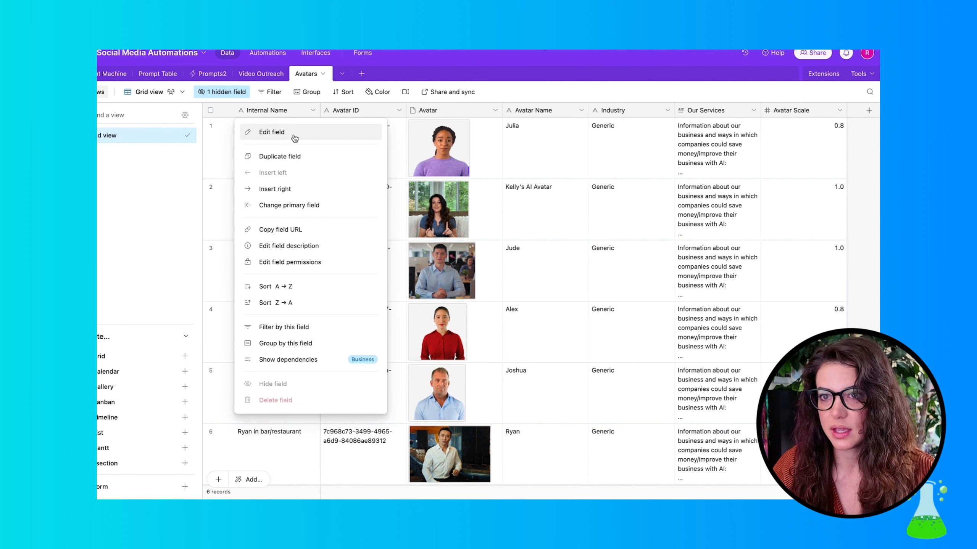
click(280, 132)
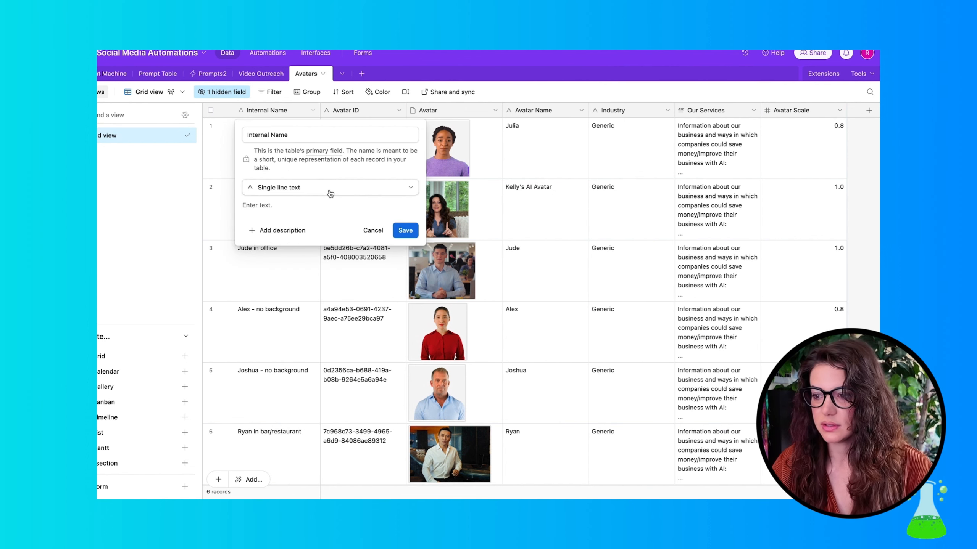
click(399, 111)
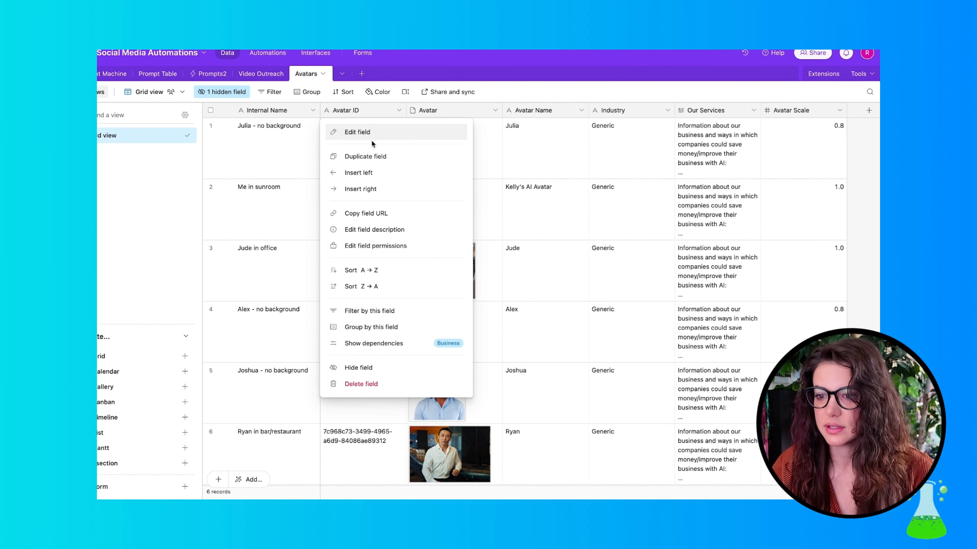
click(466, 114)
click(496, 112)
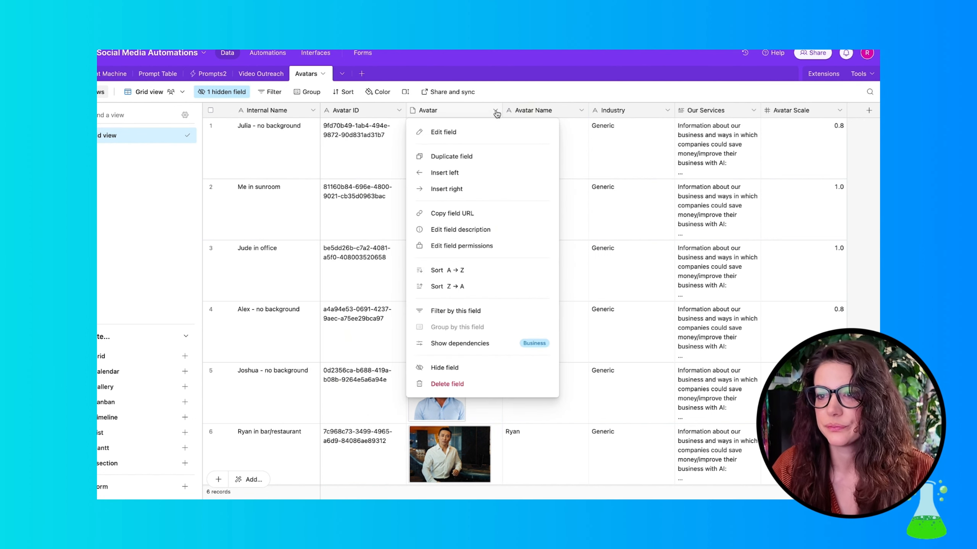
click(463, 132)
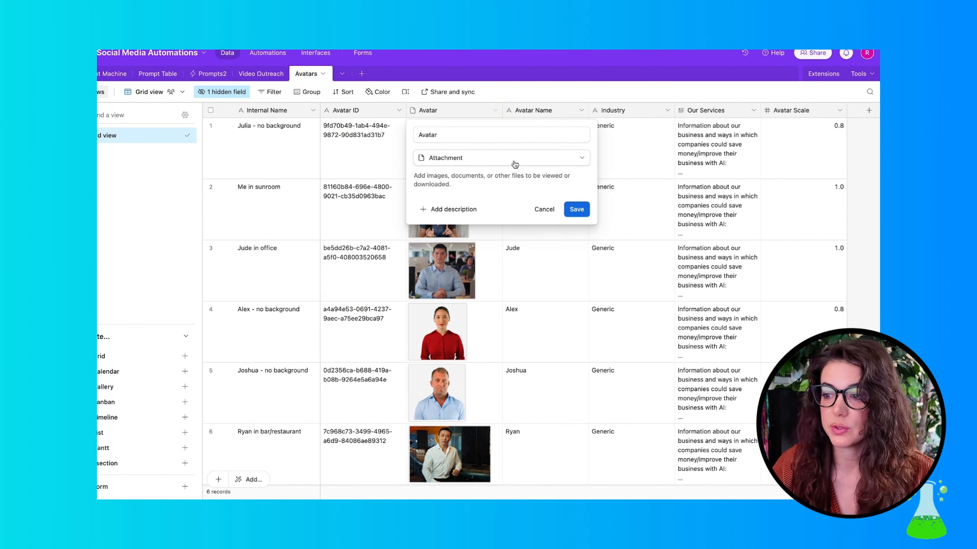
click(544, 210)
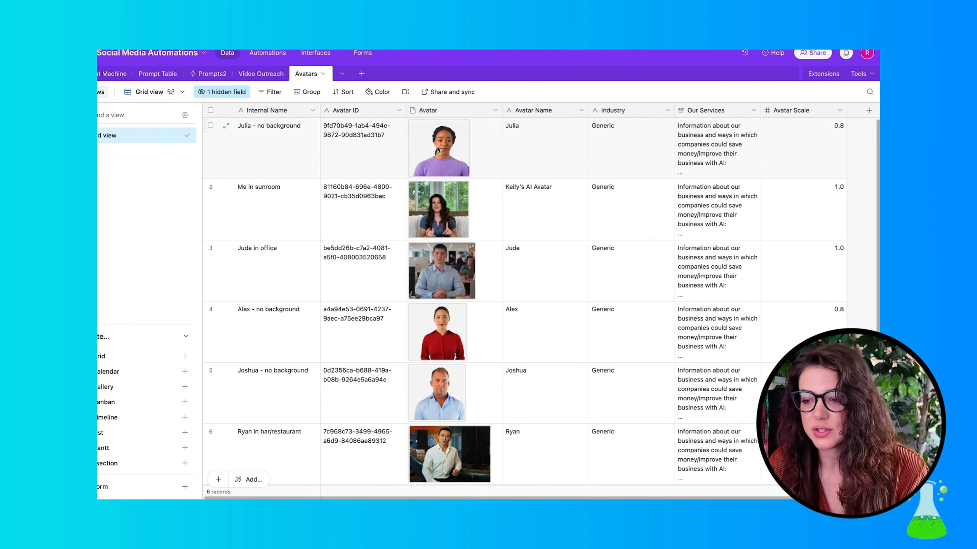
Add an empty record at the end of the Avatars table and select its Avatar attachment cell
scroll(466, 358, down, 2)
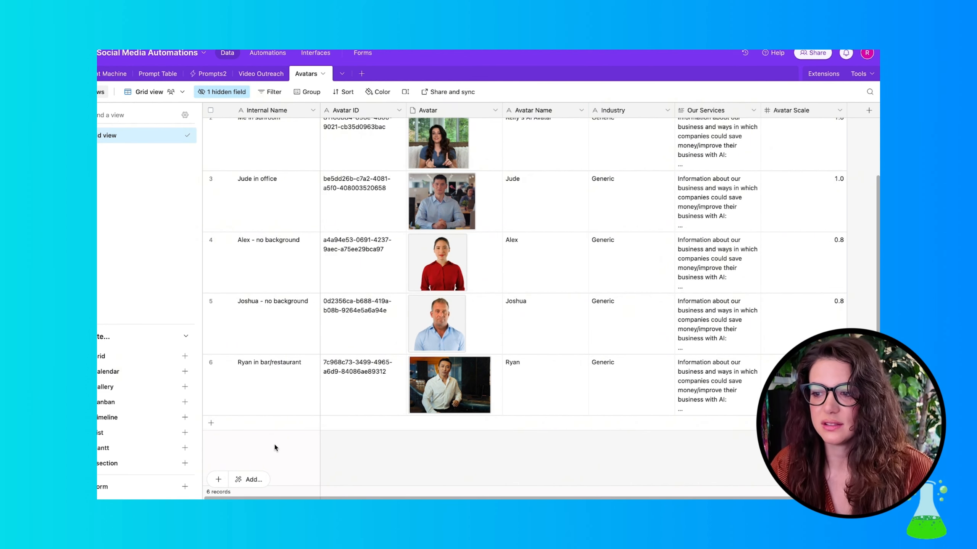
click(210, 423)
click(451, 433)
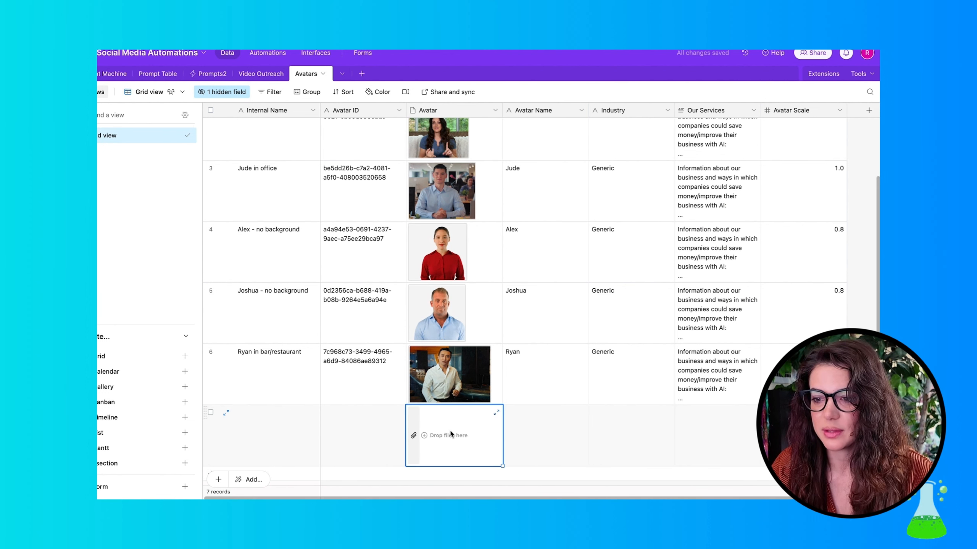
Look at the field options of Avatar Name, Industry and Our Services, leaving each field unchanged
scroll(340, 465, up, 2)
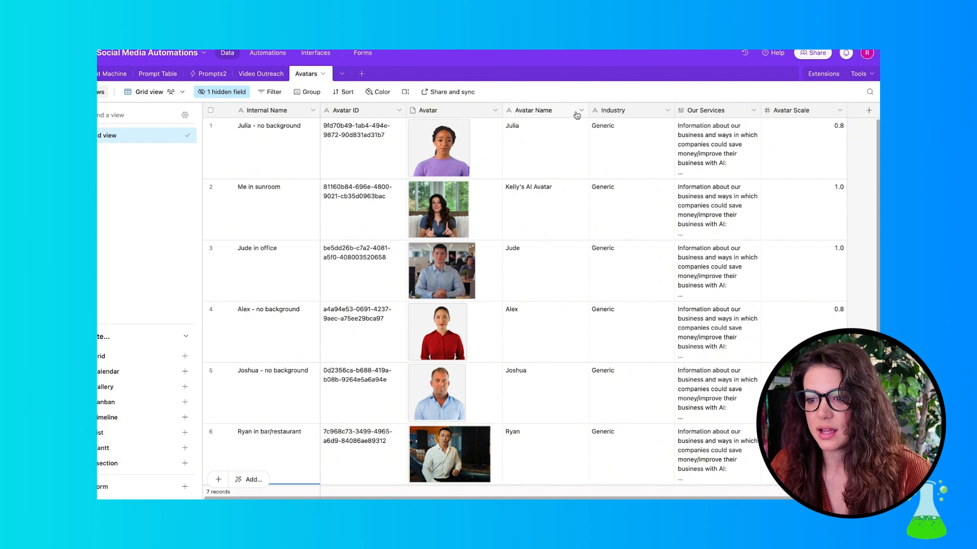
click(570, 111)
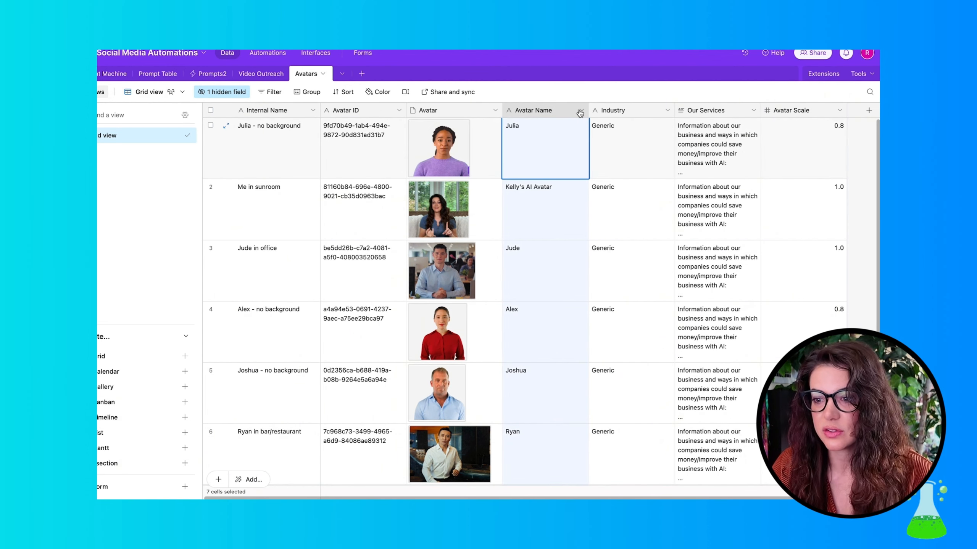
click(580, 111)
click(572, 95)
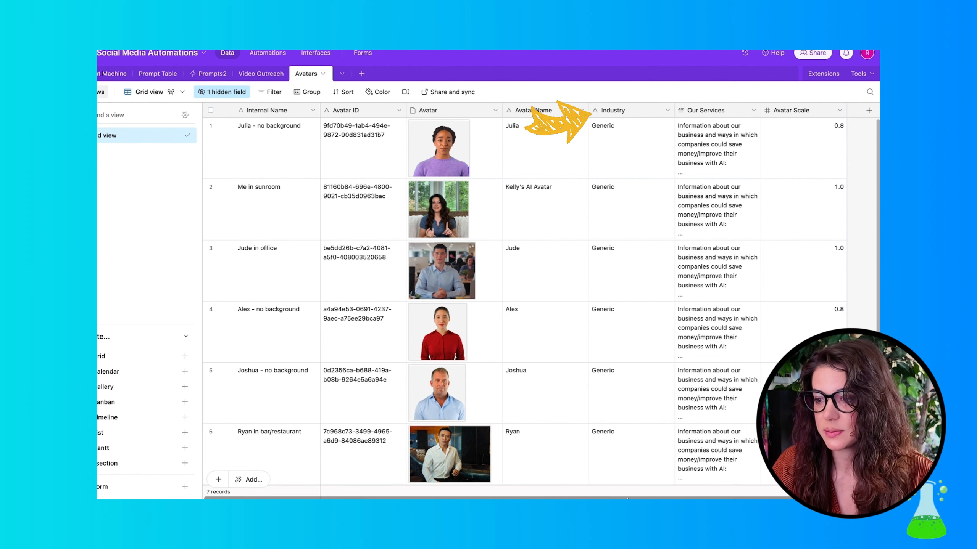
drag(628, 498, 667, 499)
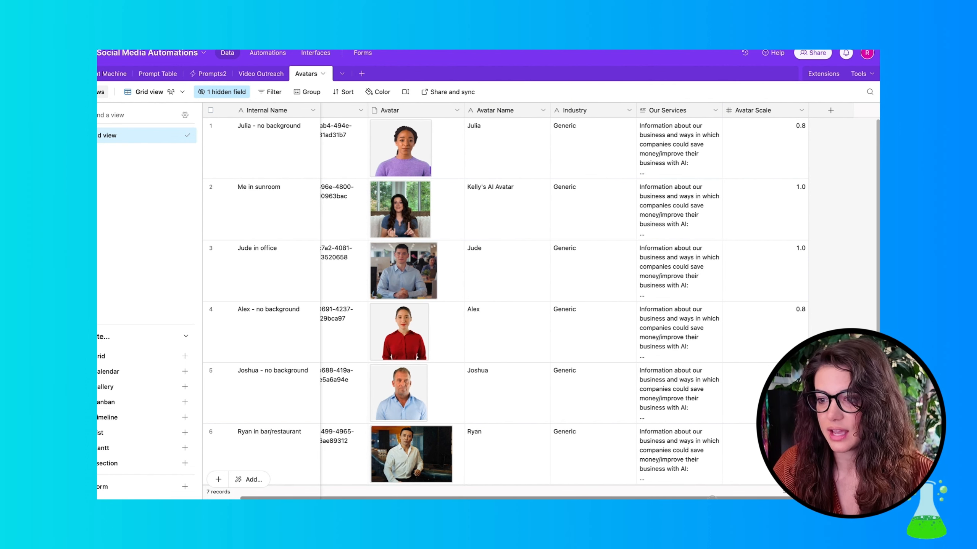
click(627, 112)
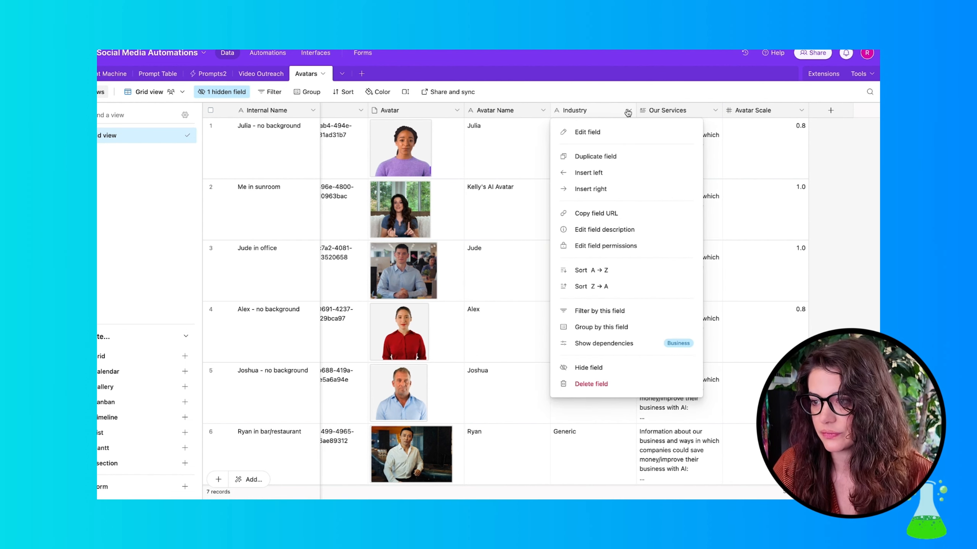
click(611, 94)
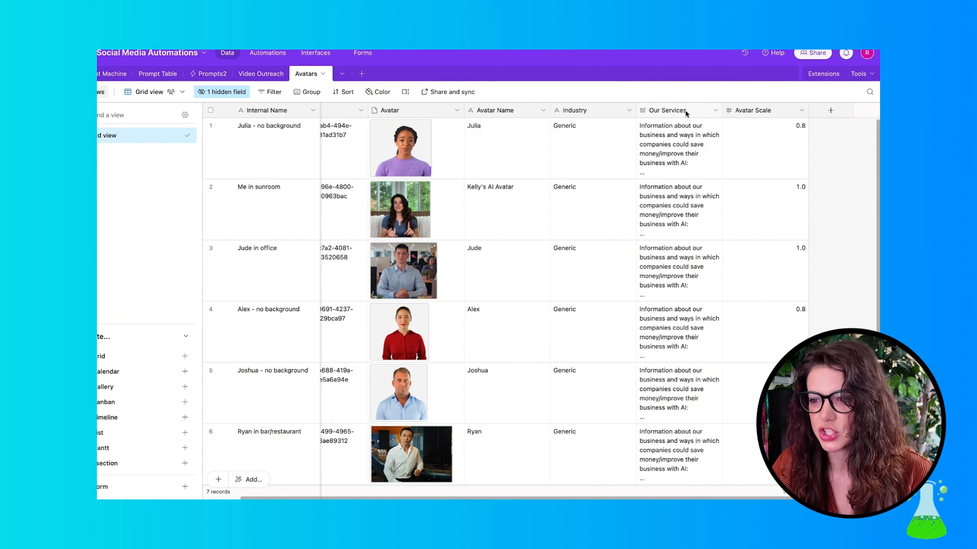
click(715, 110)
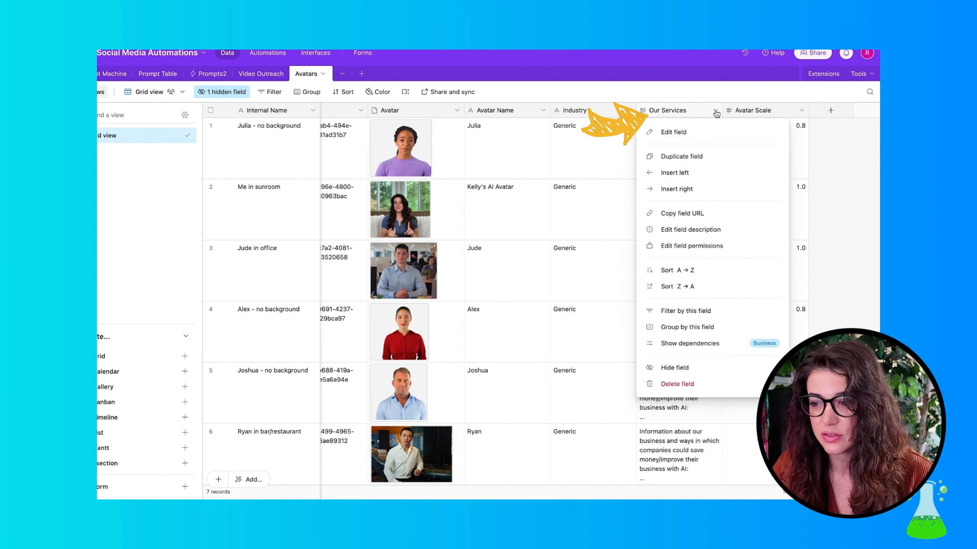
click(707, 94)
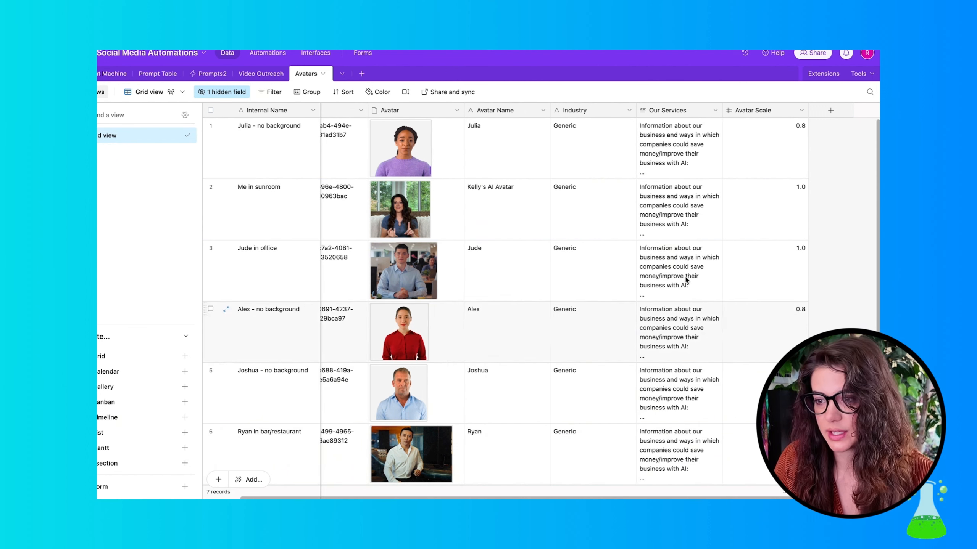
Expand the Our Services text of the "Julia - no background" record, read through to its end and close it
click(672, 144)
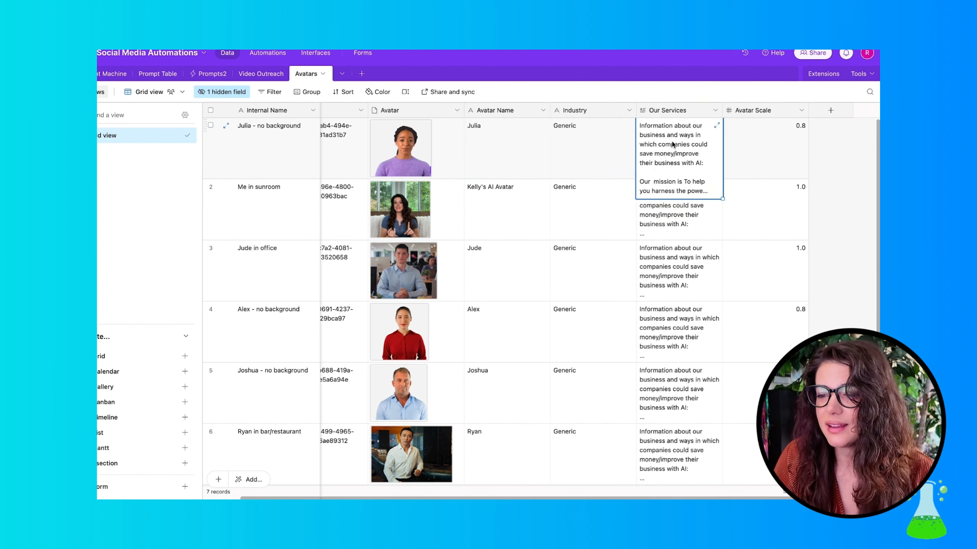
click(717, 125)
scroll(548, 194, down, 15)
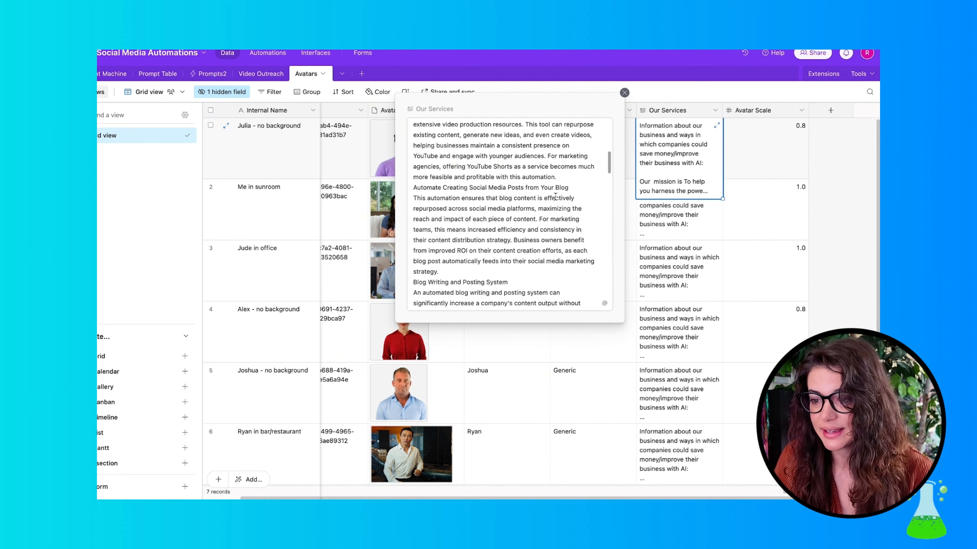
scroll(554, 196, down, 20)
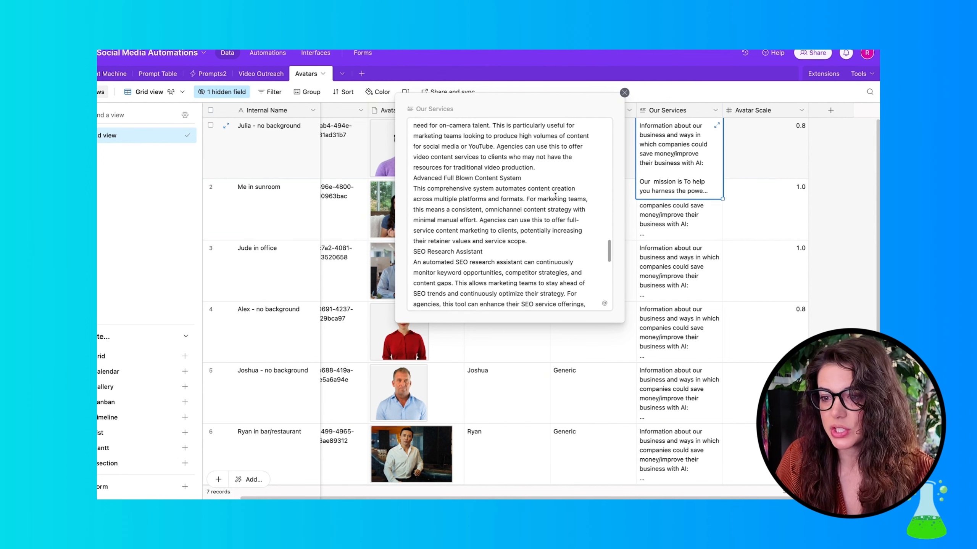
scroll(555, 197, down, 5)
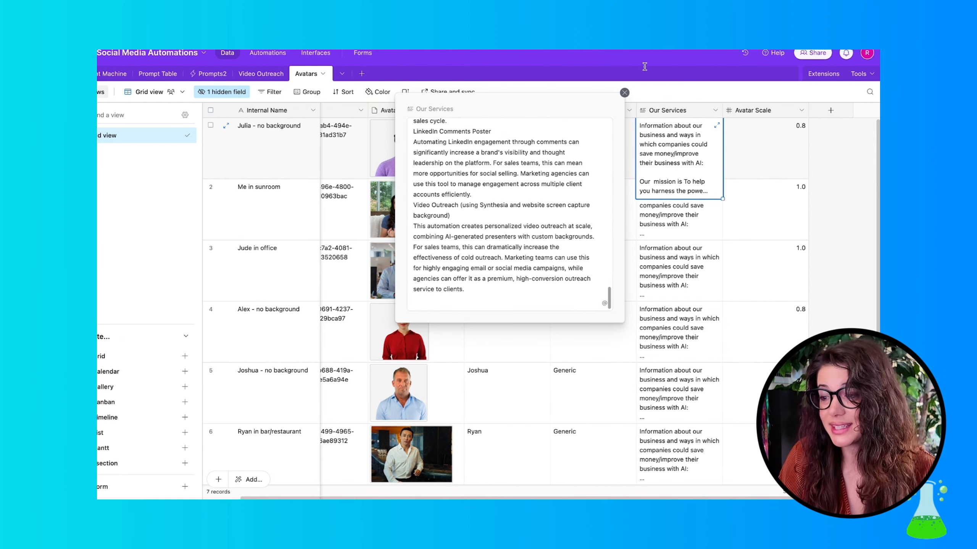
click(624, 92)
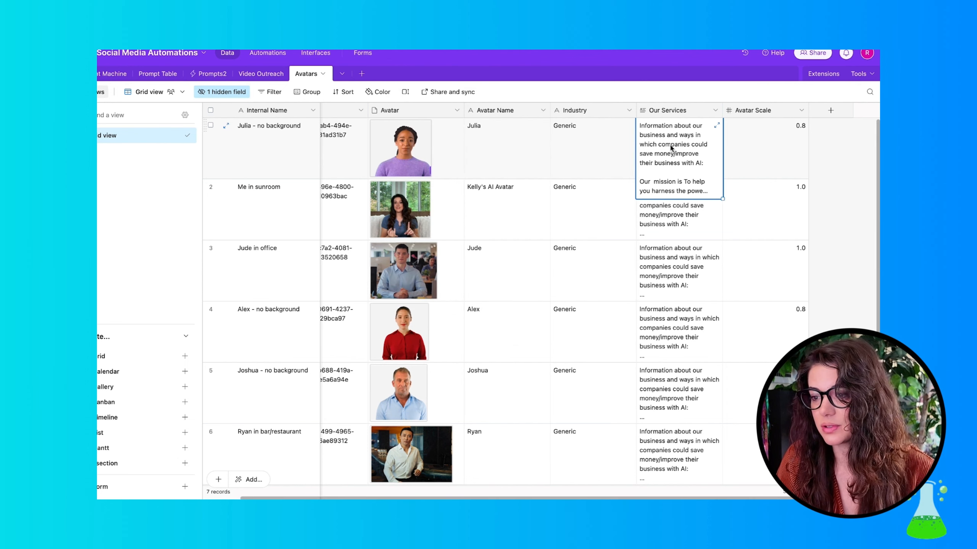
Inspect the Our Services field settings without changes, then check the Avatar Scale of the "Me in sunroom" record
click(739, 146)
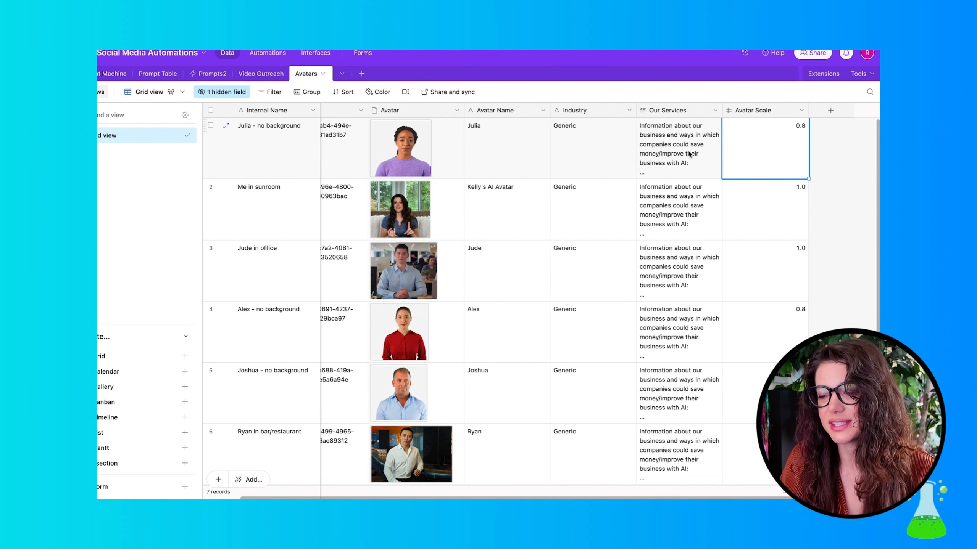
click(702, 112)
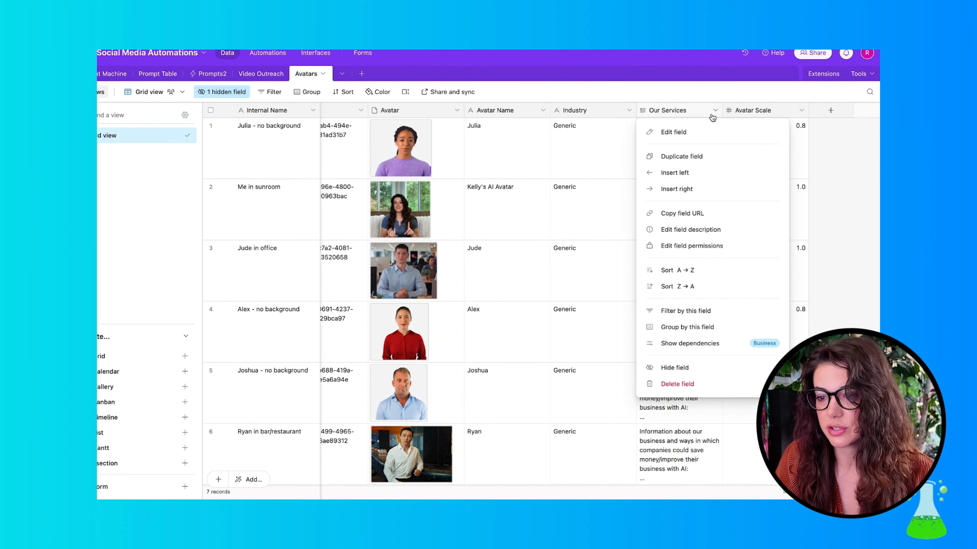
click(703, 134)
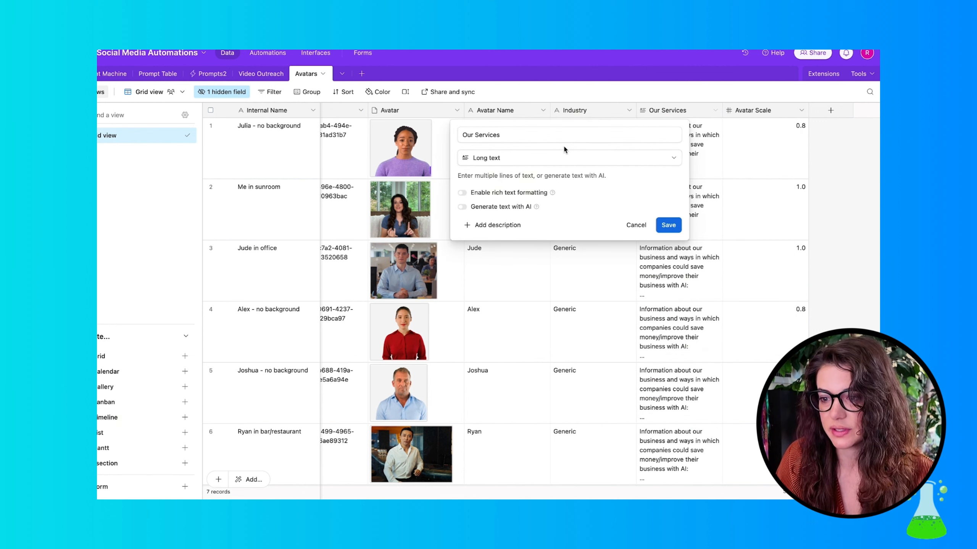
key(Escape)
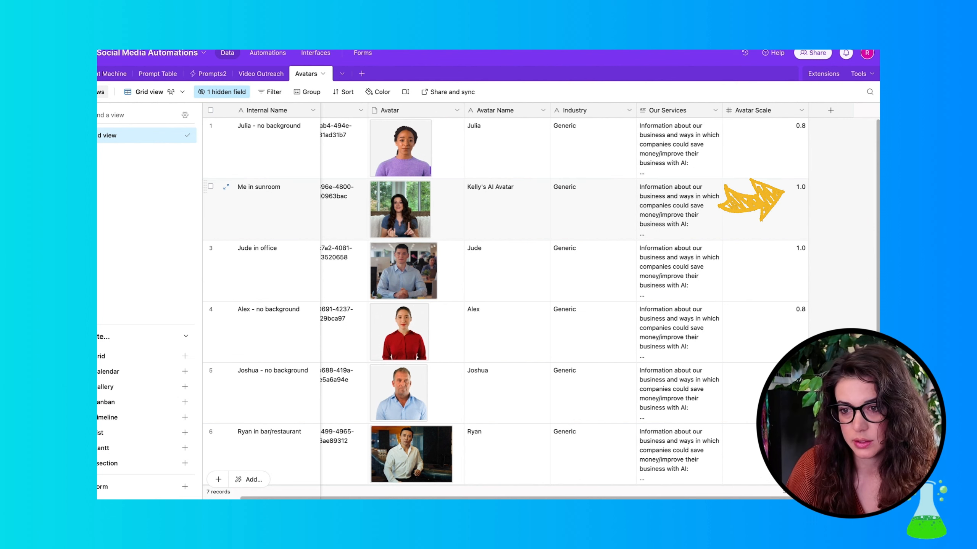
click(759, 199)
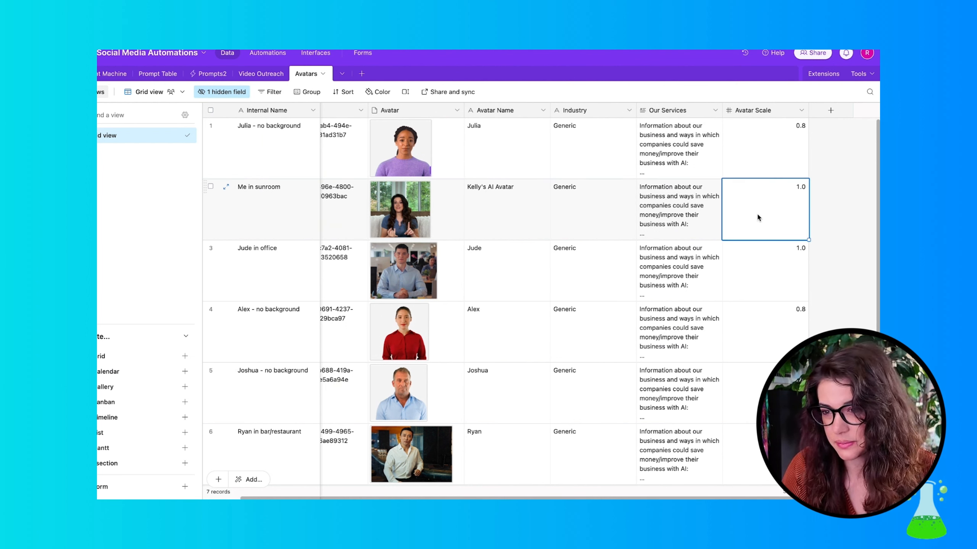
scroll(758, 291, down, 2)
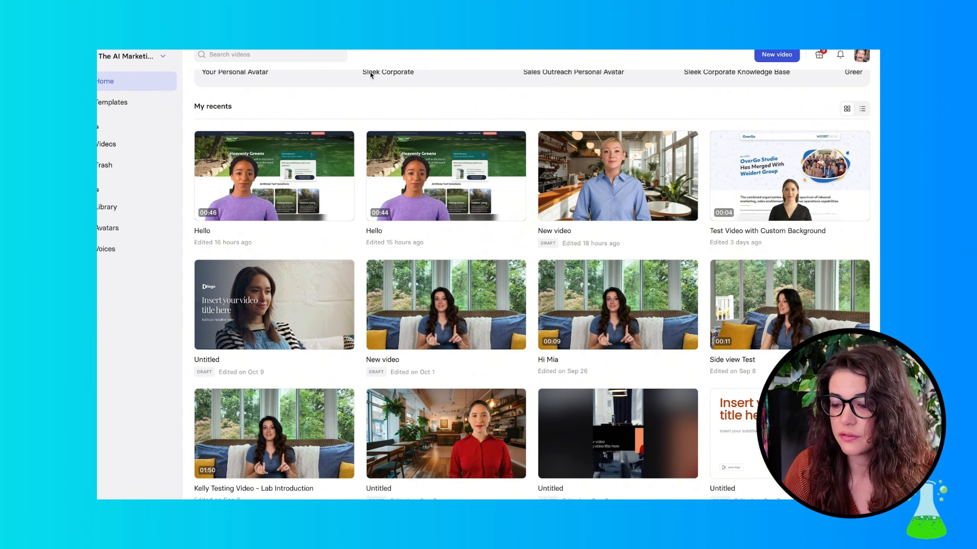
Switch to Synthesia and open the options of the stock avatar Ali in the avatar library
scroll(446, 192, down, 3)
scroll(358, 225, up, 1)
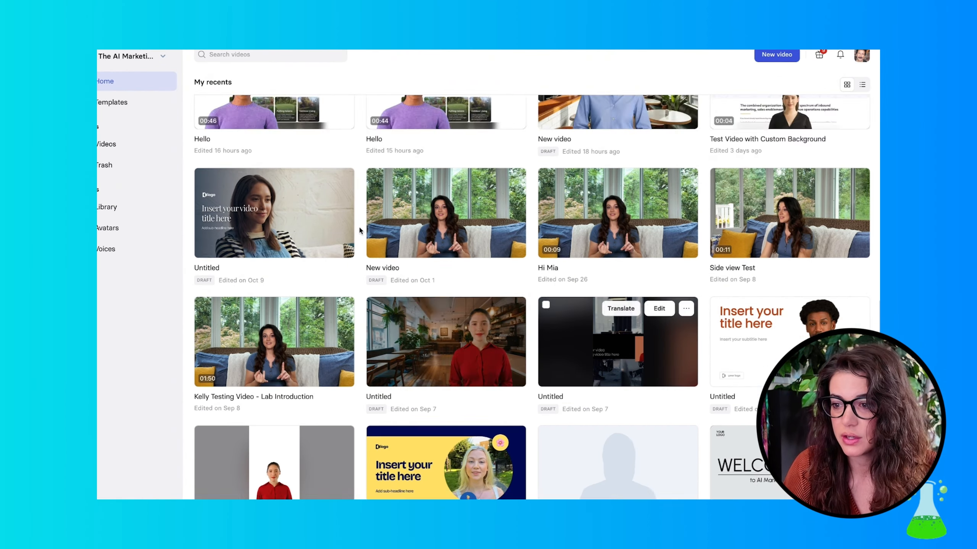
scroll(359, 230, up, 3)
click(110, 228)
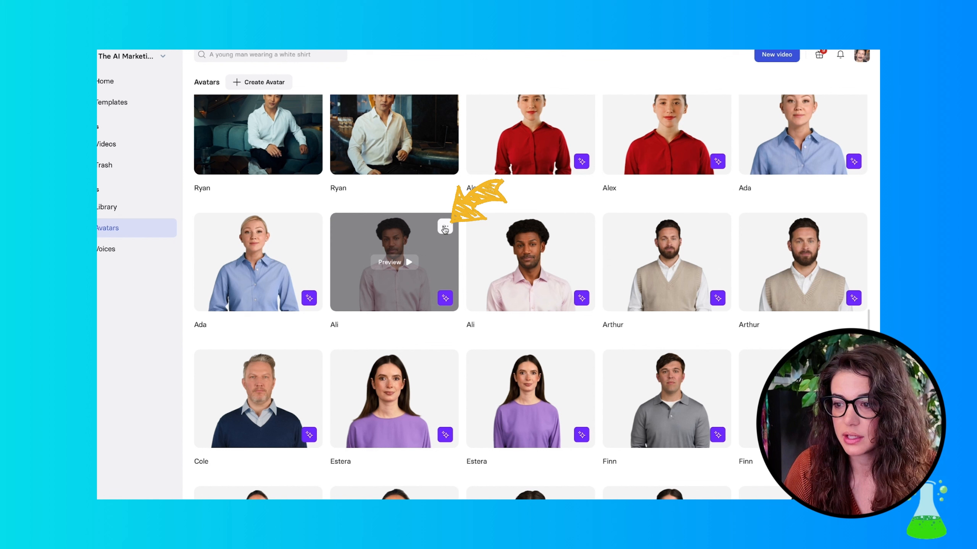
click(444, 228)
click(420, 262)
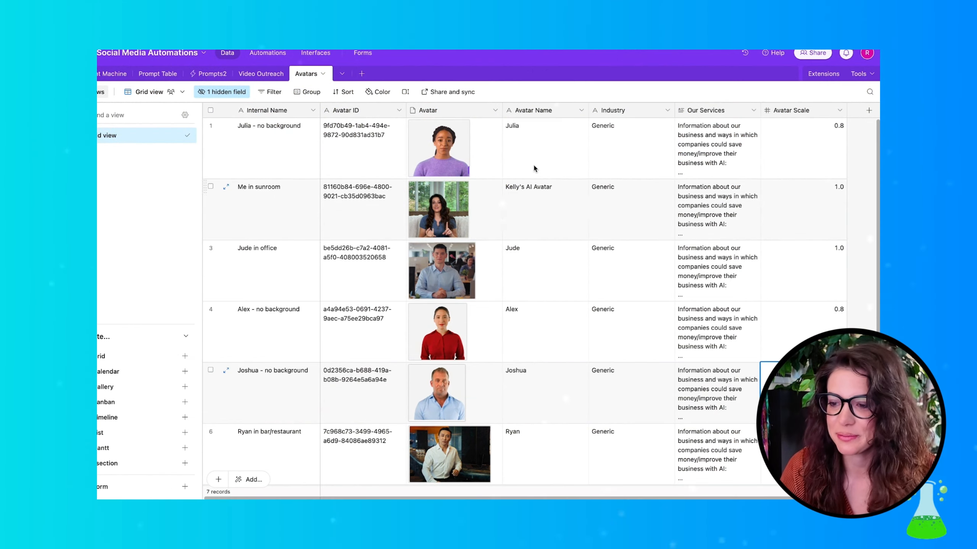
Switch back to Airtable and open the Video Outreach table
click(253, 74)
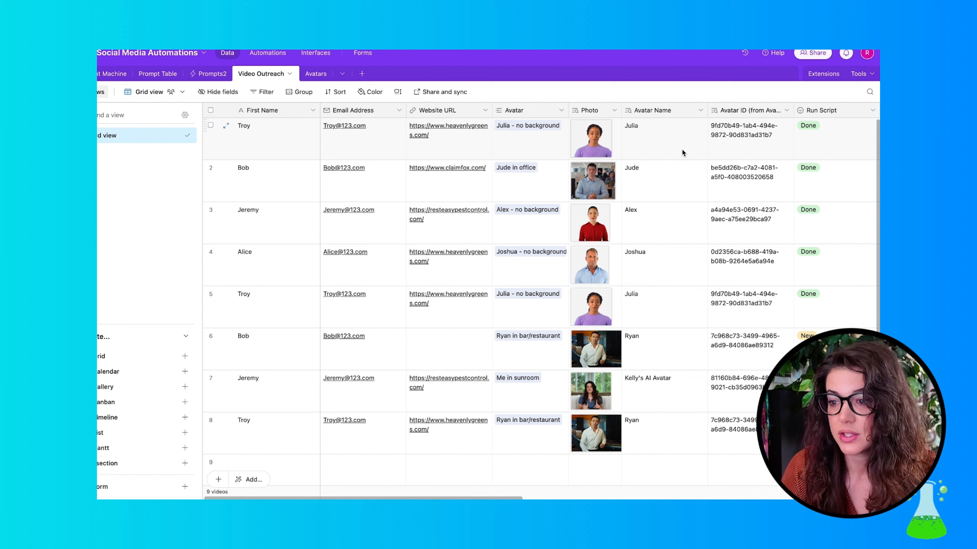
Review the settings of the First Name, Email Address and Website URL fields without changing them
click(313, 112)
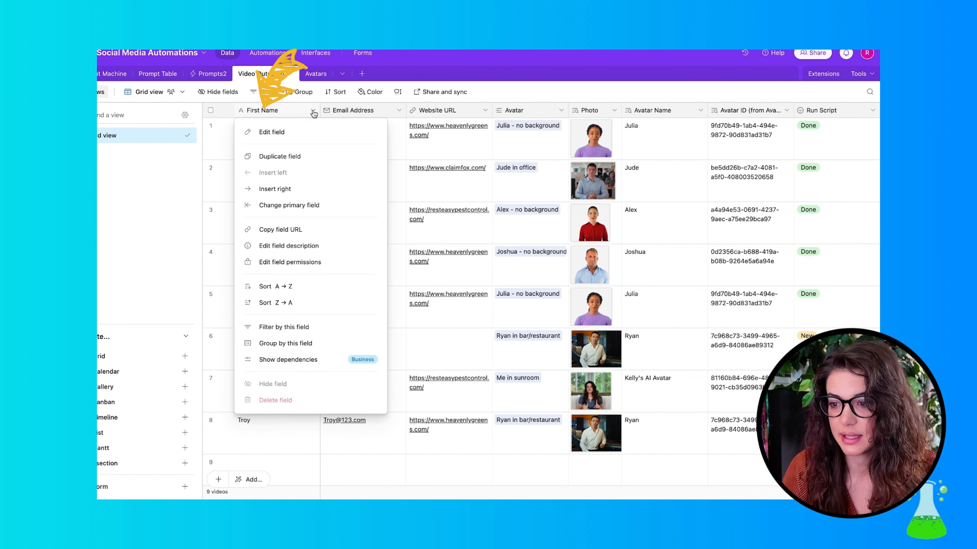
click(290, 132)
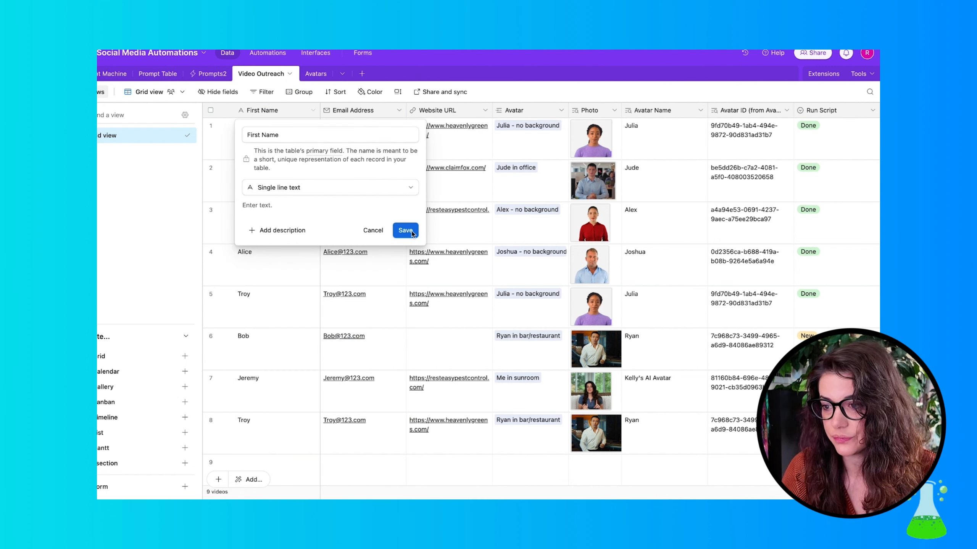
click(372, 231)
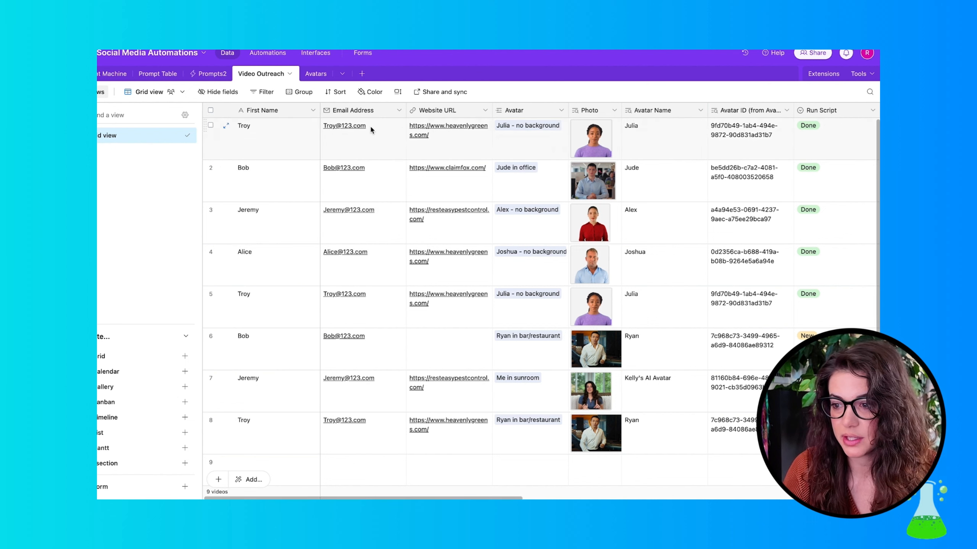
click(397, 111)
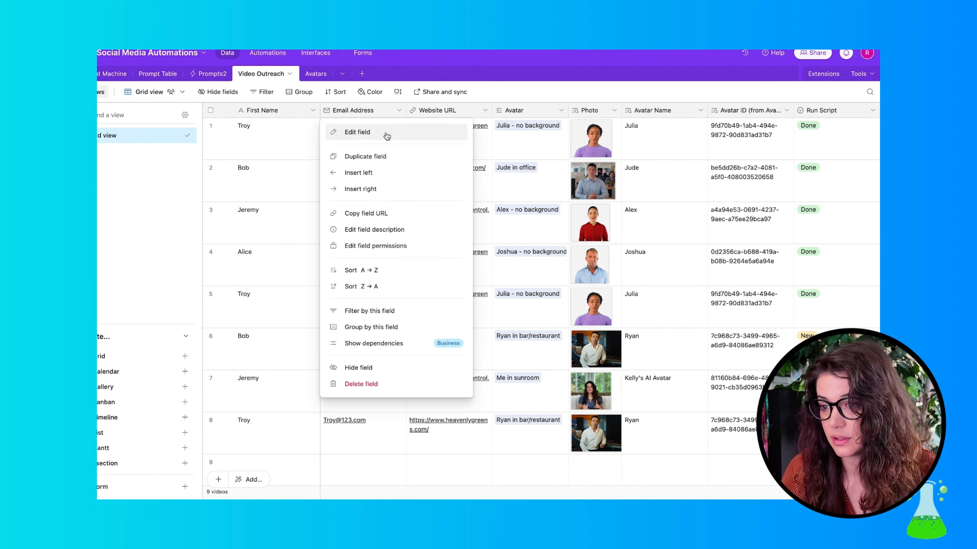
click(484, 111)
click(485, 112)
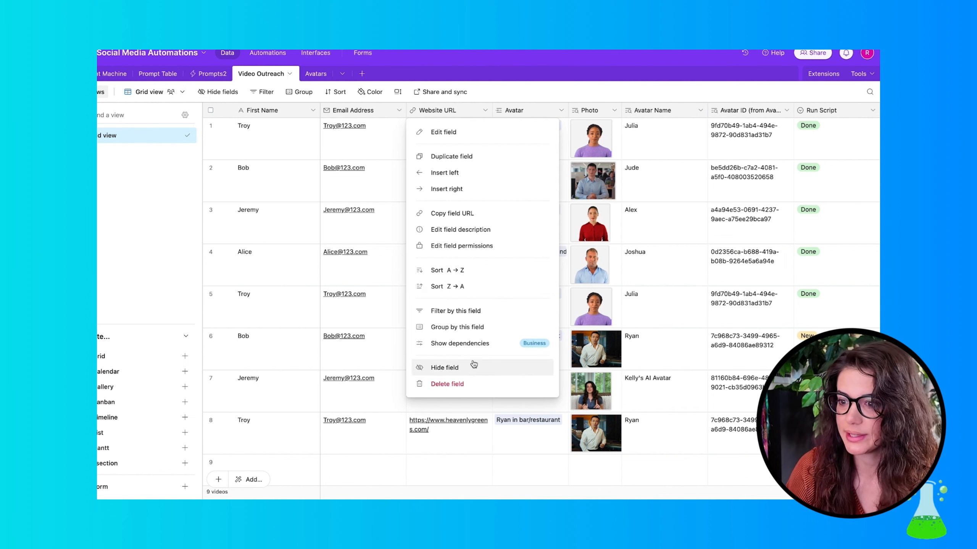
click(469, 132)
click(544, 209)
Set the Avatar field's type to a link to another record in the Avatars table and save it
click(561, 110)
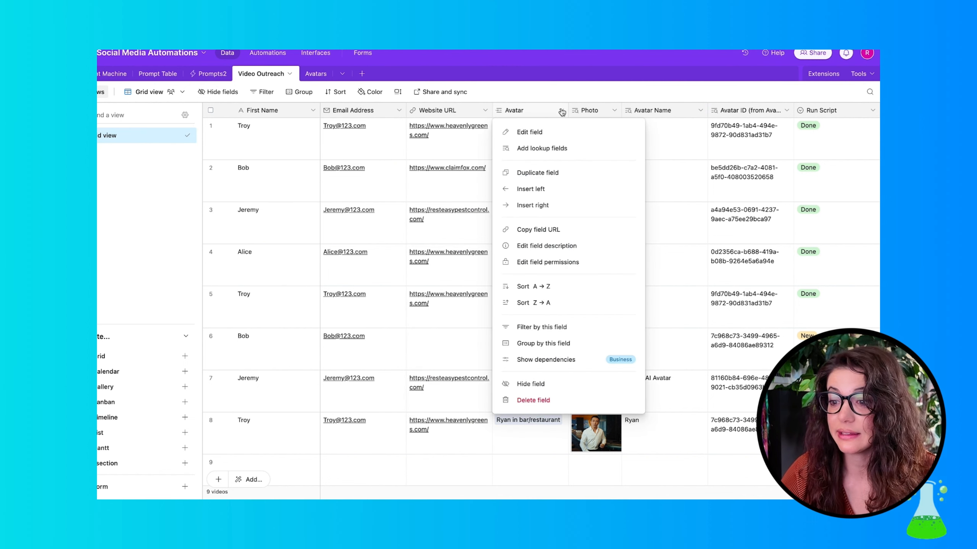
click(539, 131)
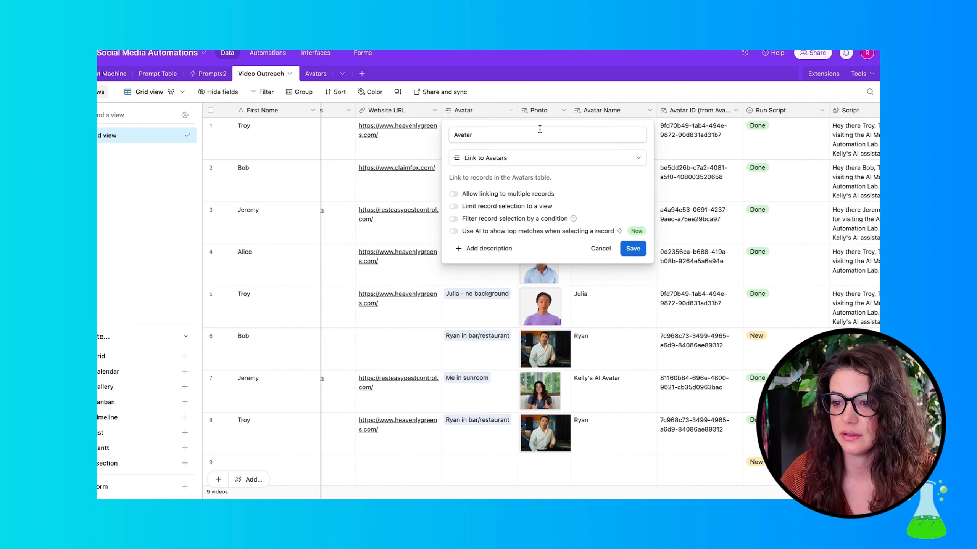
click(637, 160)
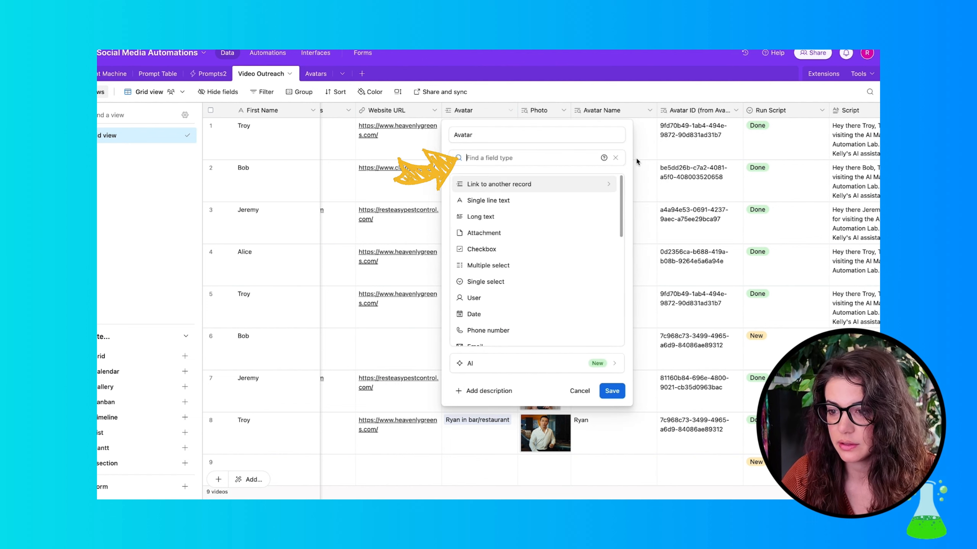
click(546, 189)
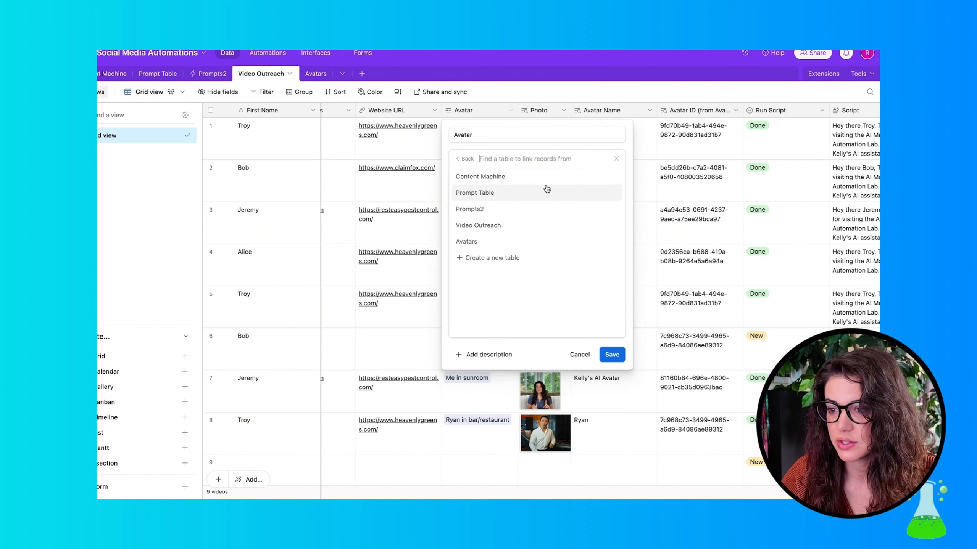
click(531, 239)
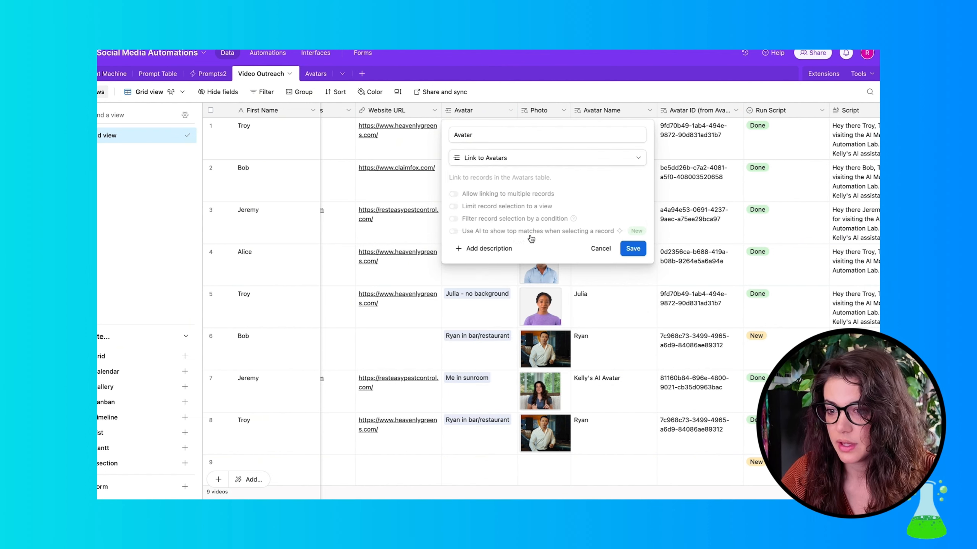
click(632, 246)
Configure the Photo lookup field to use Avatar as its source and the Avatar attachment field from the Avatars table, and save it
click(563, 110)
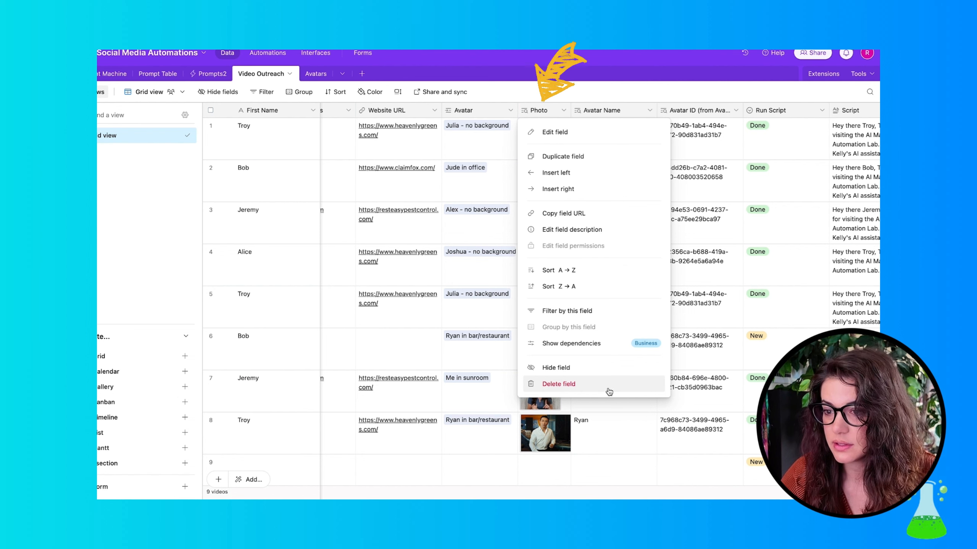
click(547, 133)
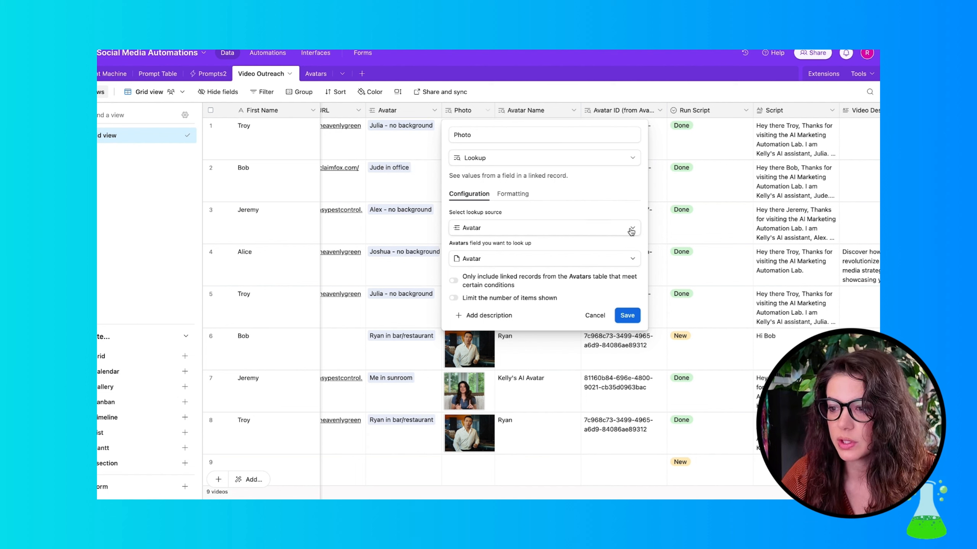
click(481, 233)
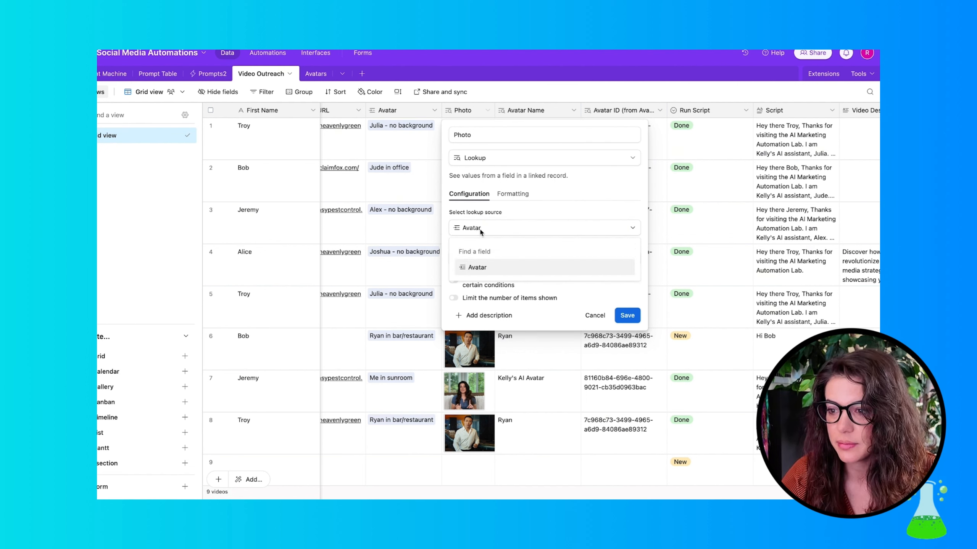
click(481, 232)
click(519, 259)
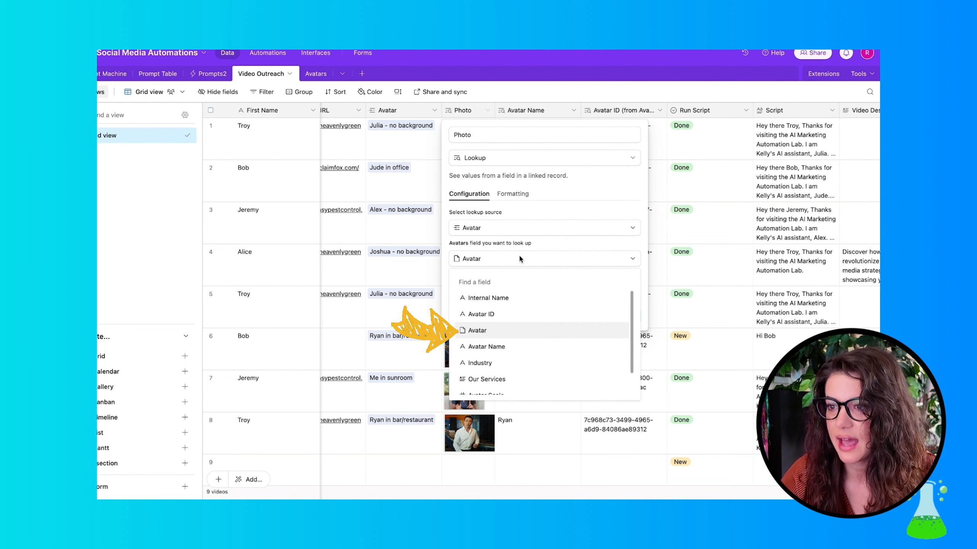
click(491, 331)
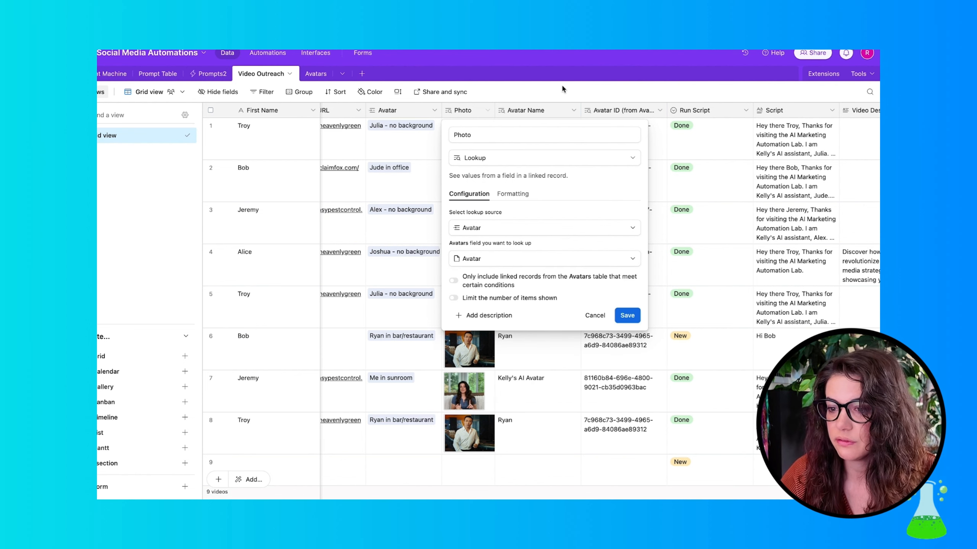
click(627, 315)
Review the lookup configuration of the Avatar ID (from Avatar) field and save it
click(660, 110)
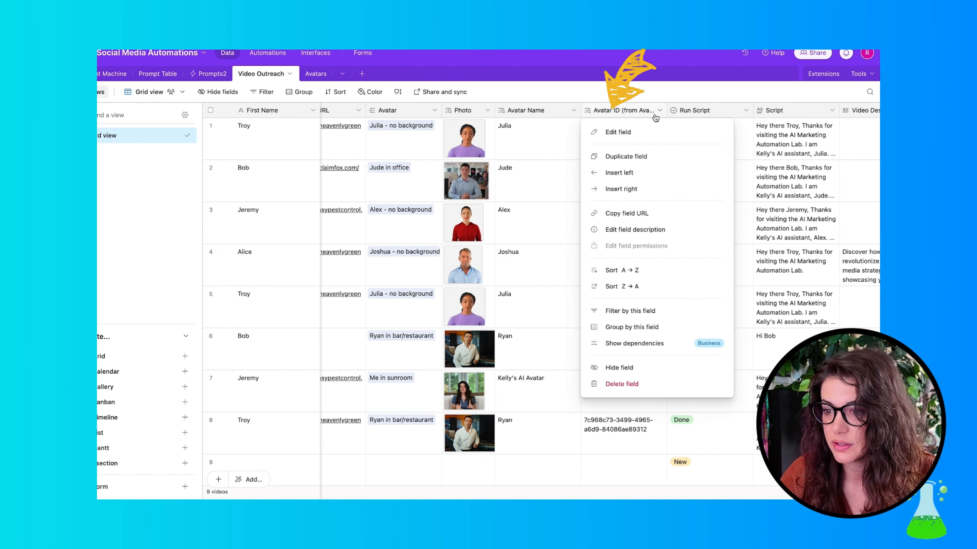
click(638, 133)
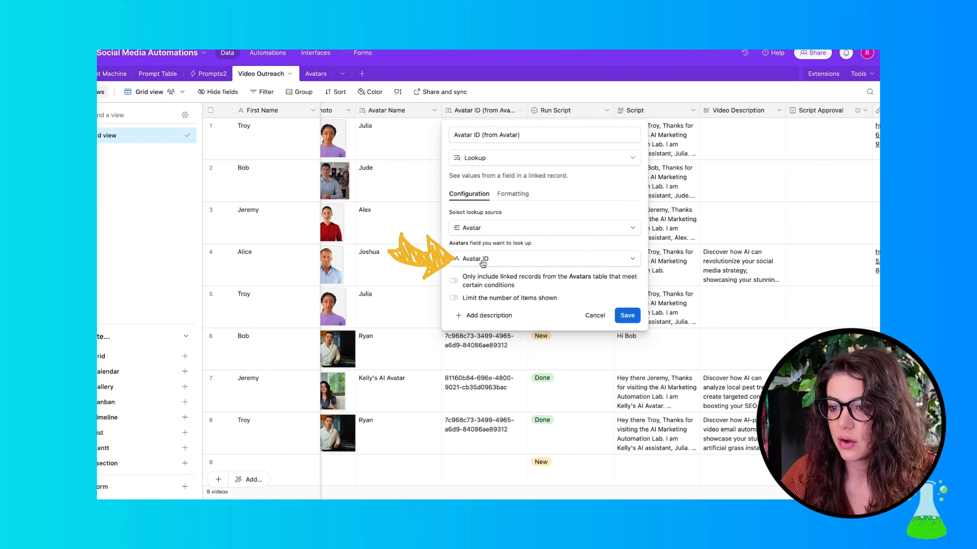
click(627, 316)
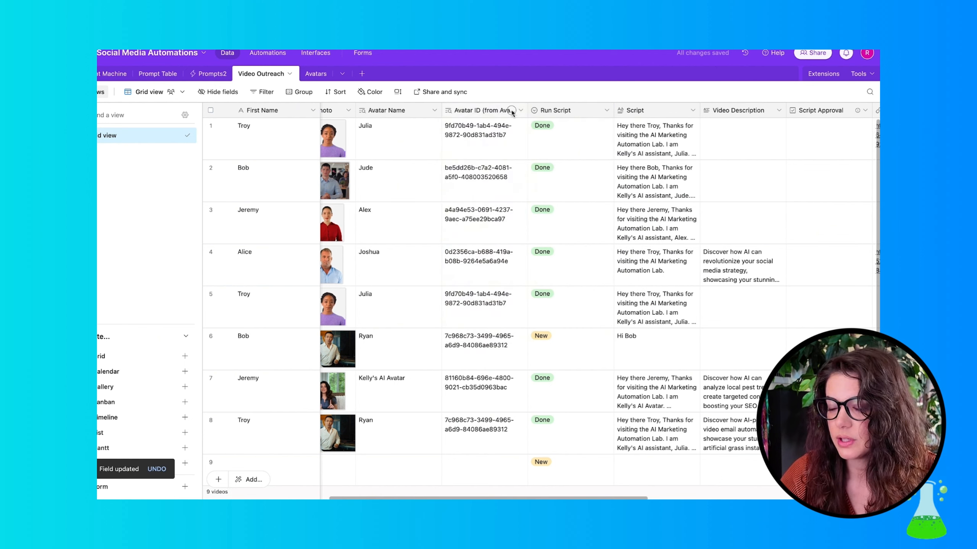
click(511, 111)
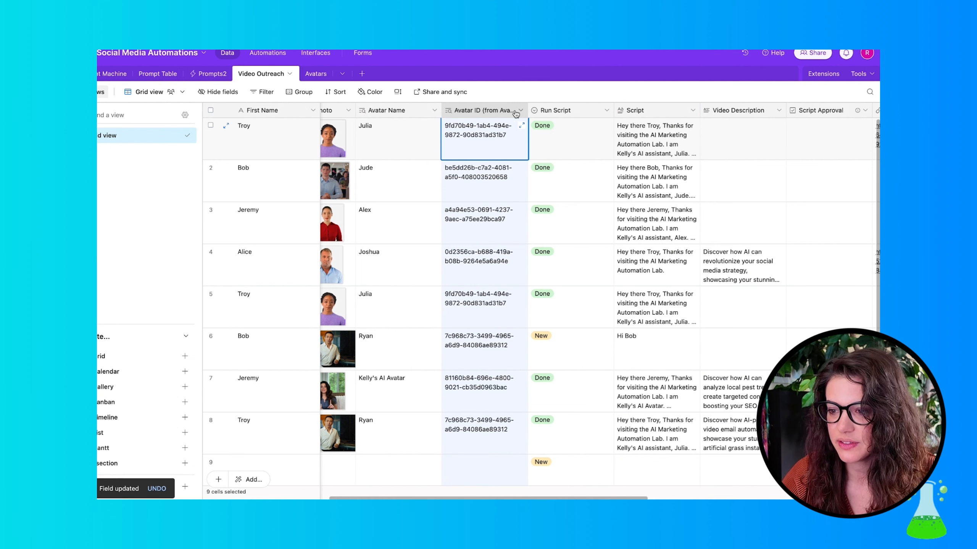
Review the settings of the Run Script and Script fields without changing them
click(606, 111)
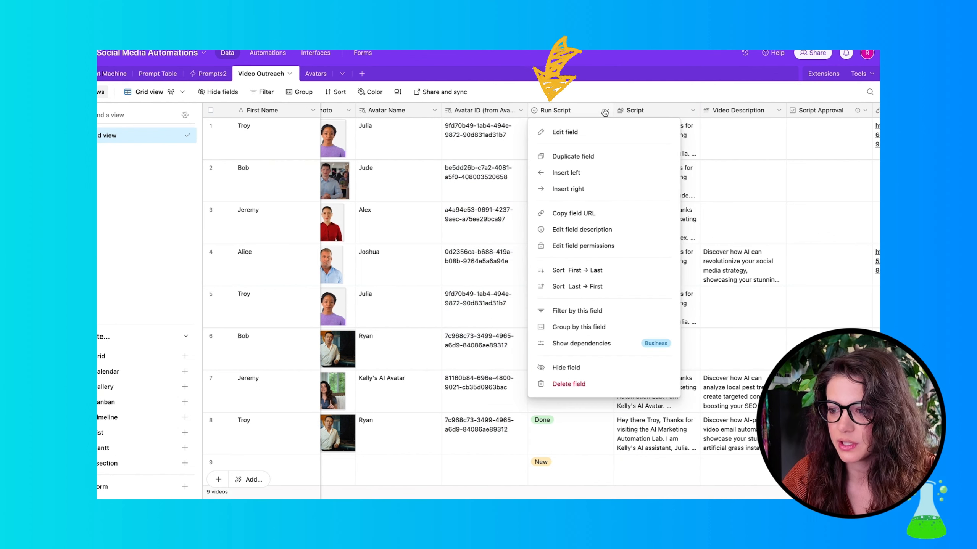
click(565, 132)
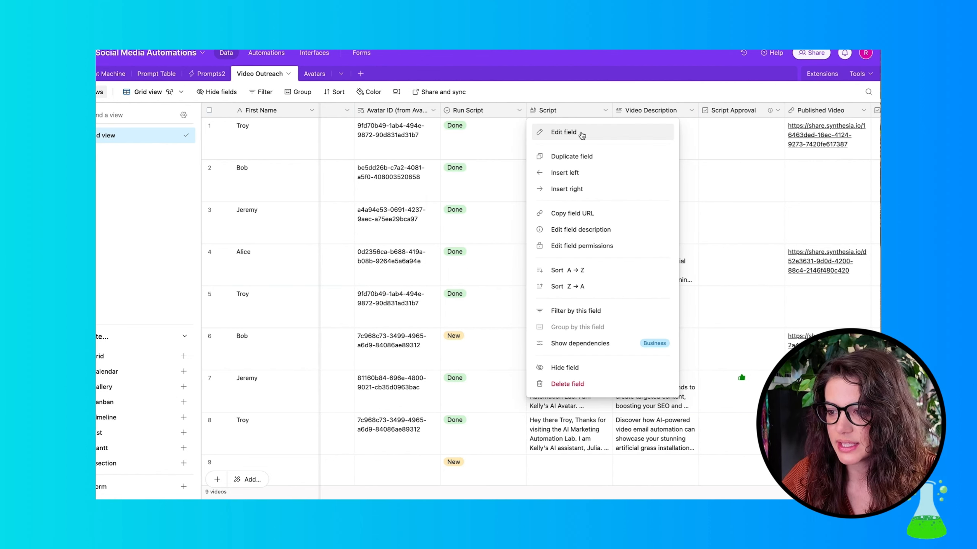
click(582, 135)
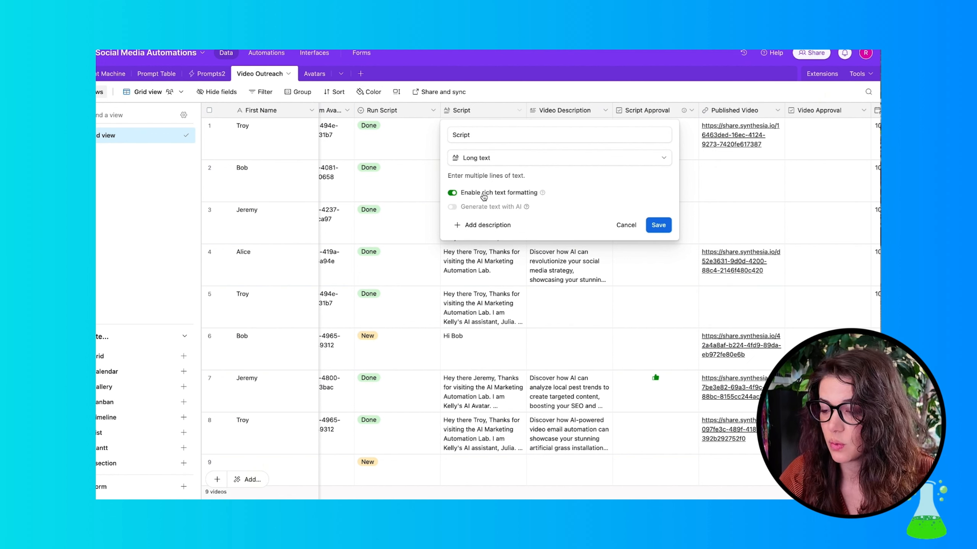
click(626, 226)
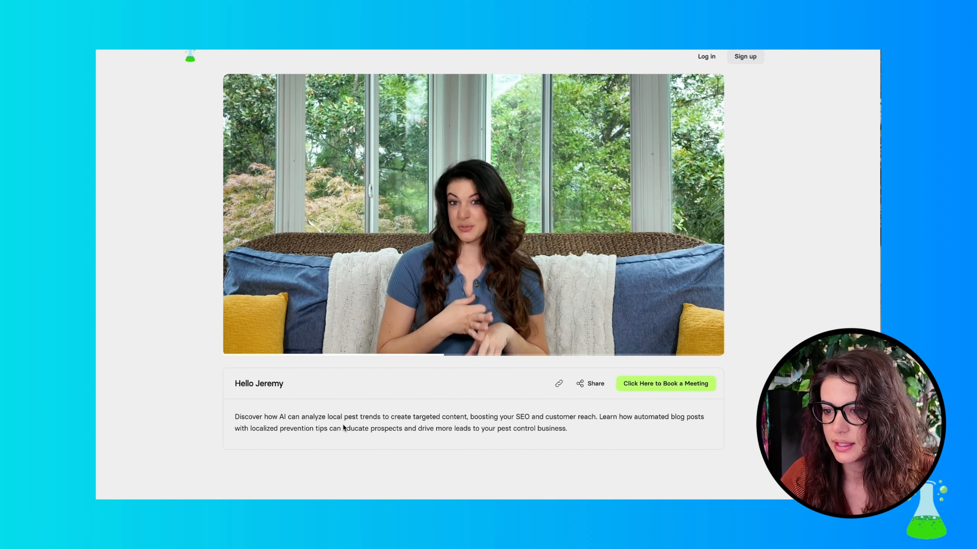
Highlight the description text on the published video page, and check the Video Description field's settings in the Video Outreach table
drag(235, 415, 573, 430)
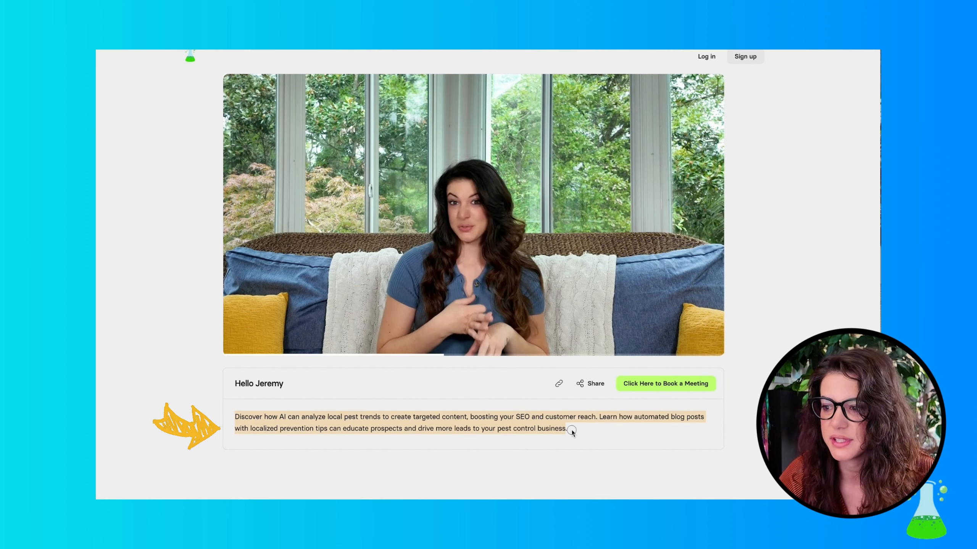
click(612, 434)
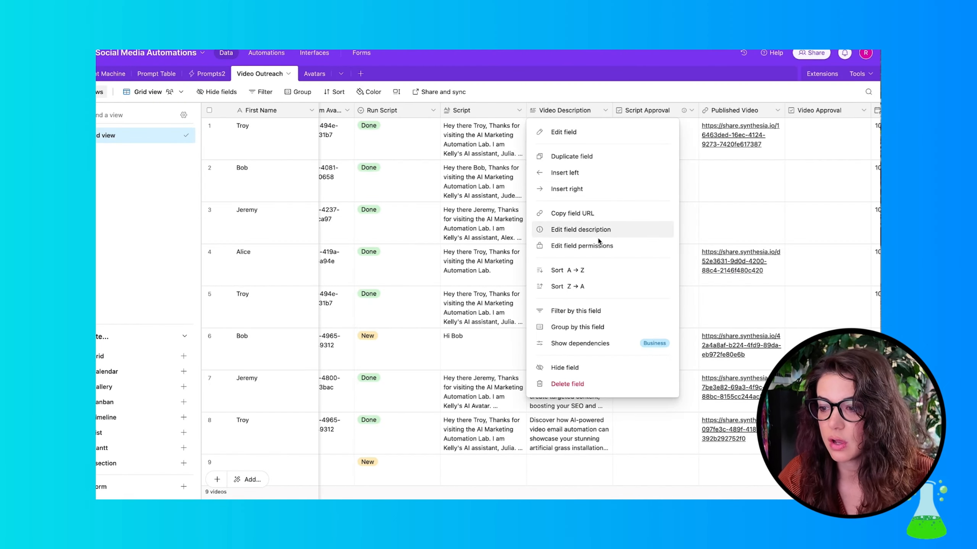
click(575, 133)
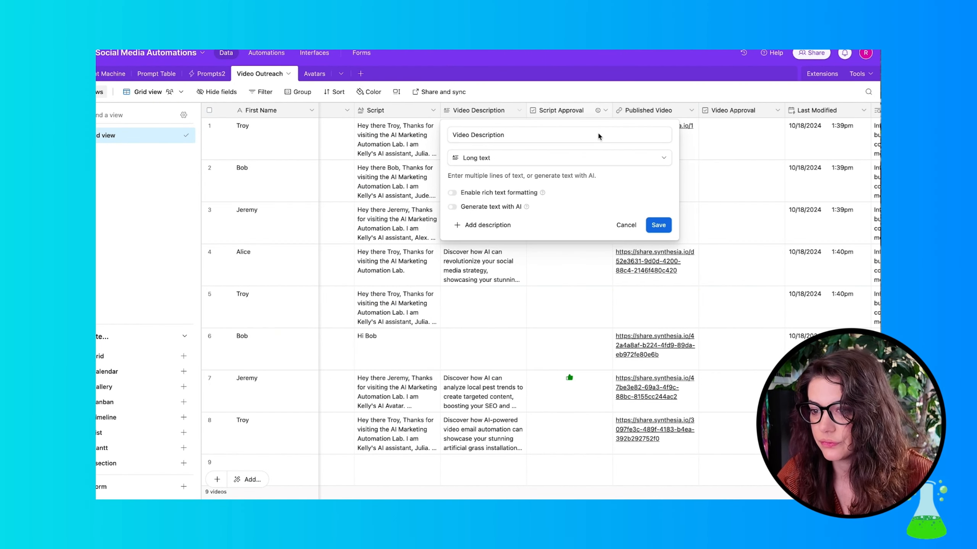
click(632, 229)
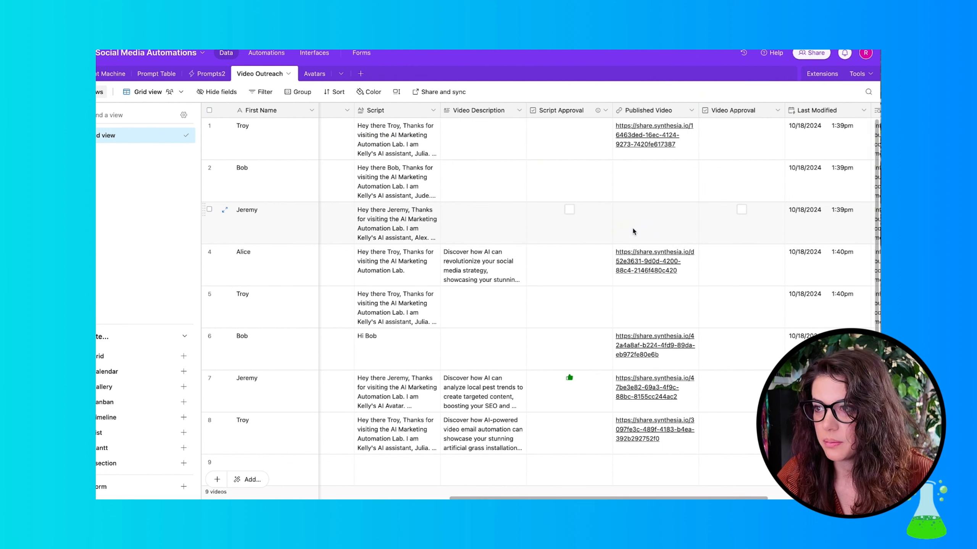
Check the Published Video field's settings and close them without changes
click(691, 111)
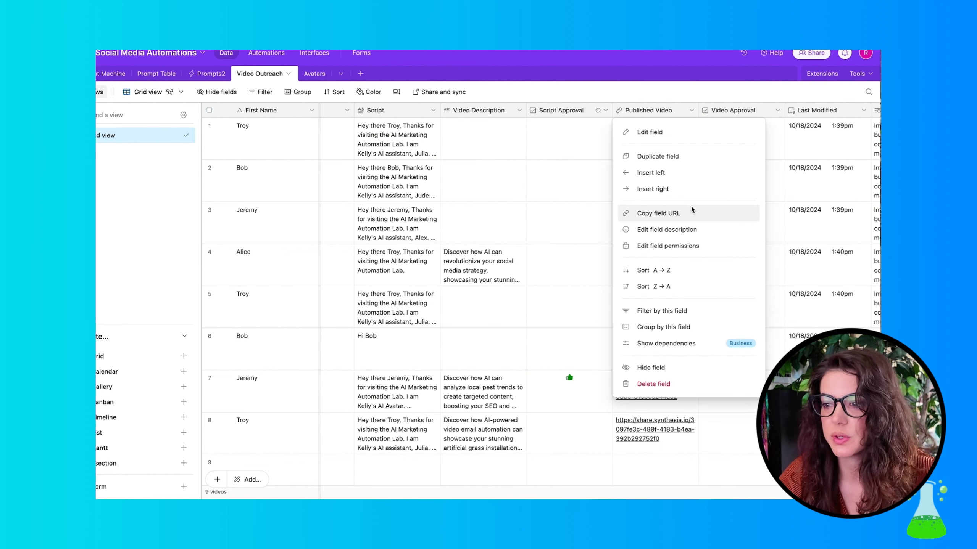
click(668, 133)
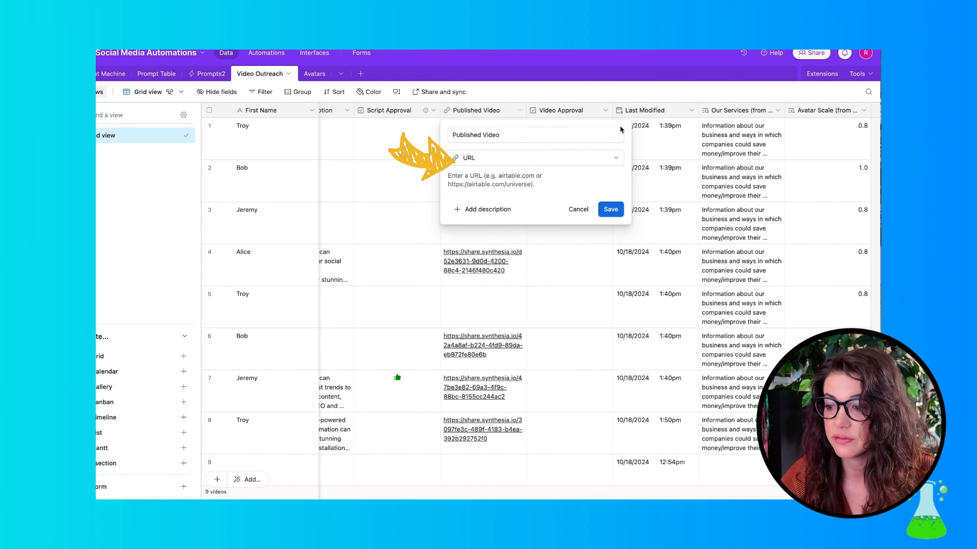
click(578, 211)
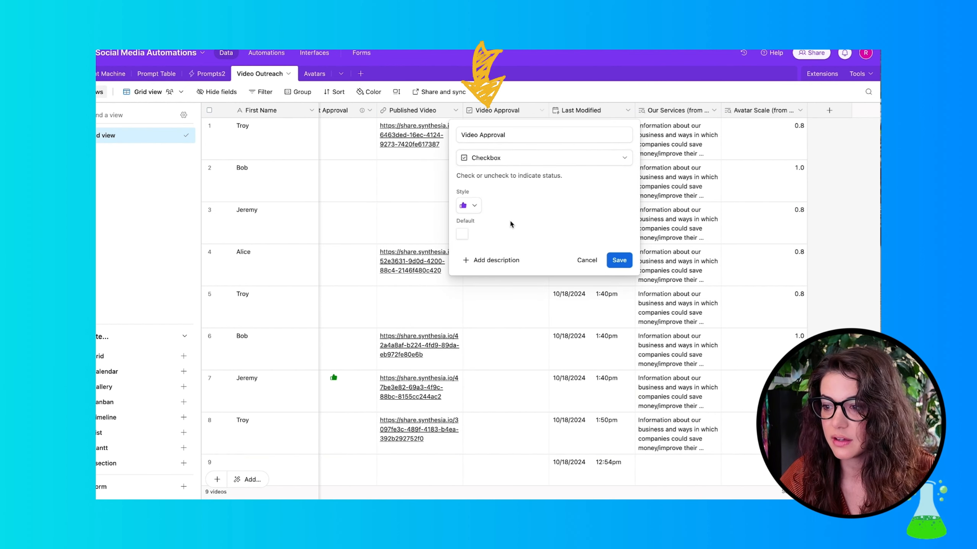
Review the checkbox settings of the Video Approval and Script Approval fields and close both without changes
click(478, 209)
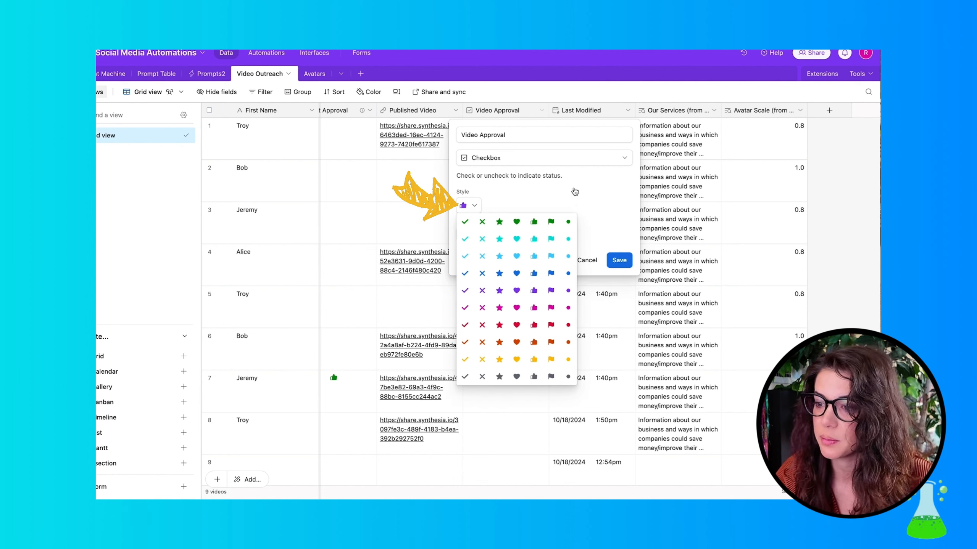
click(577, 193)
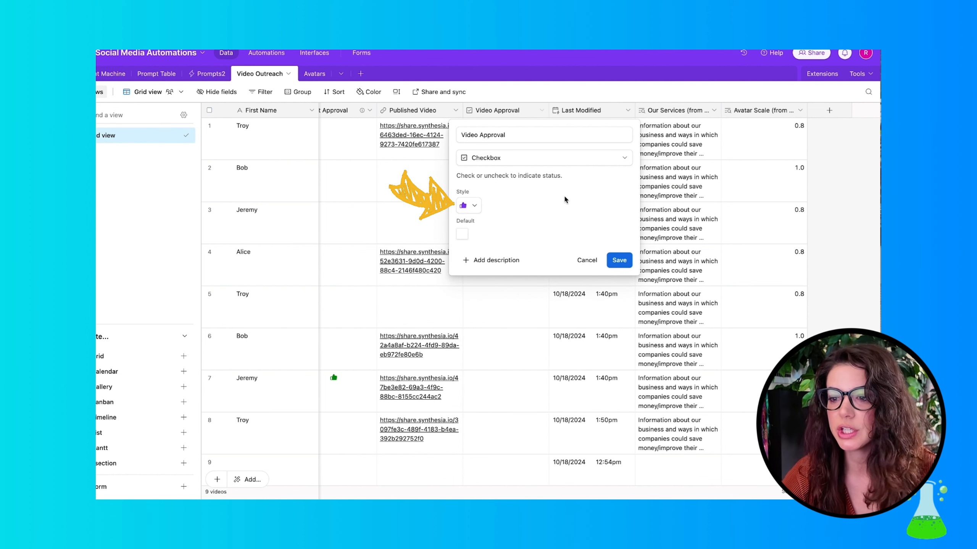
click(594, 261)
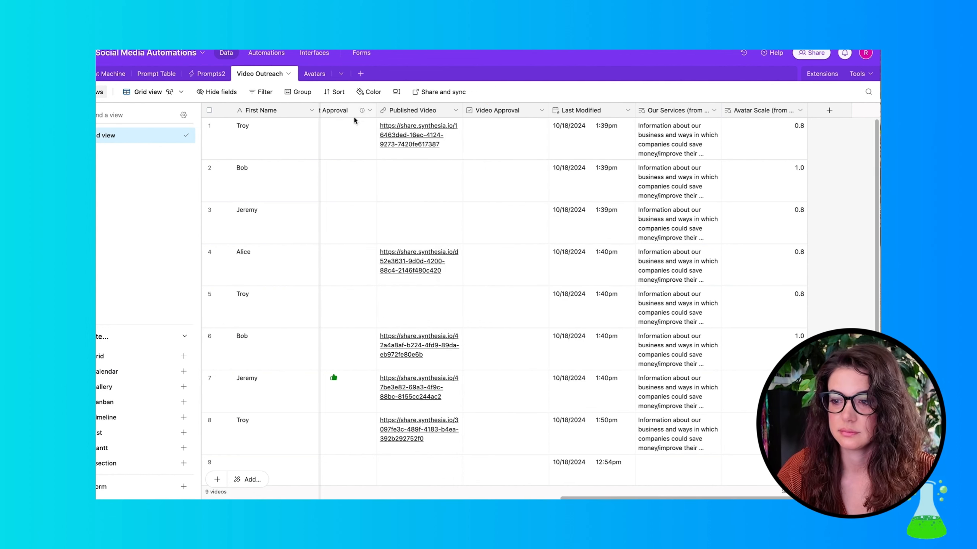
right_click(369, 110)
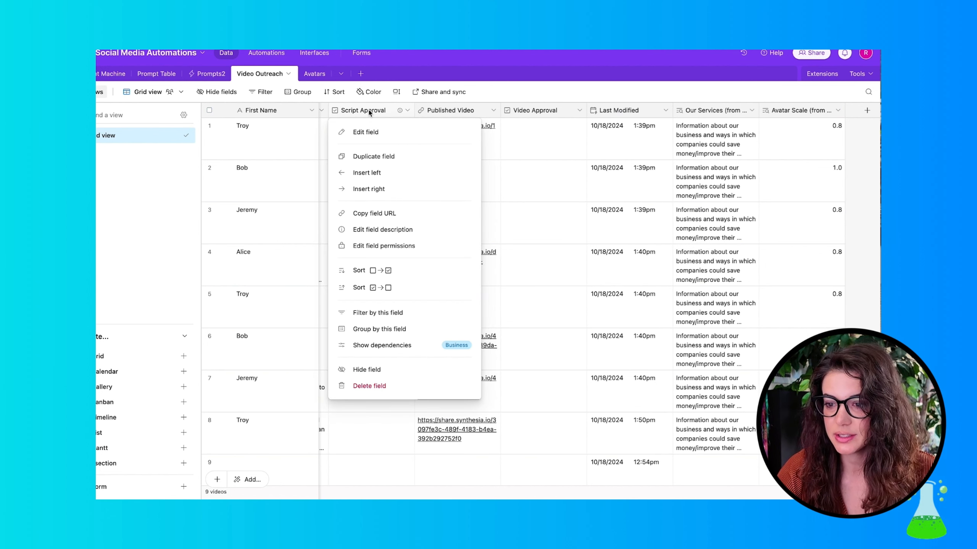
click(376, 132)
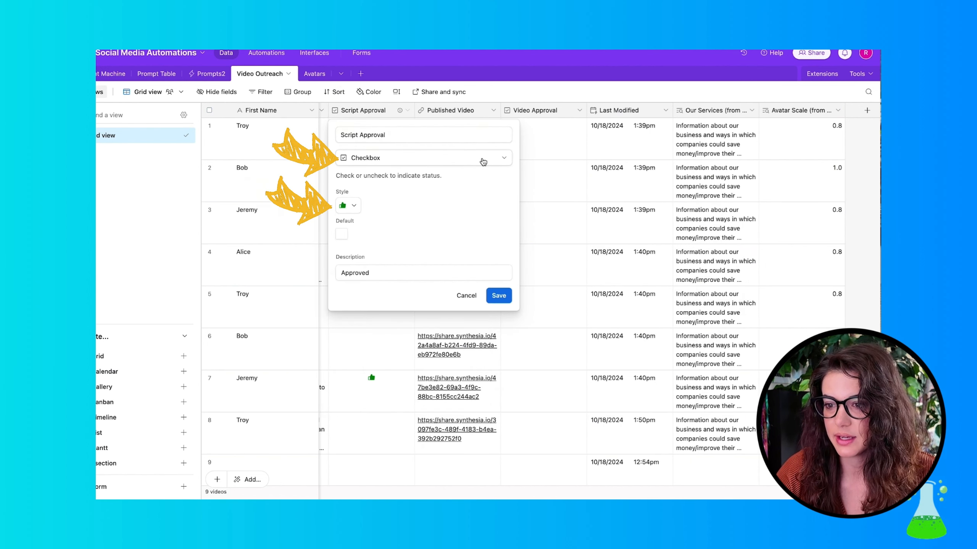
click(468, 296)
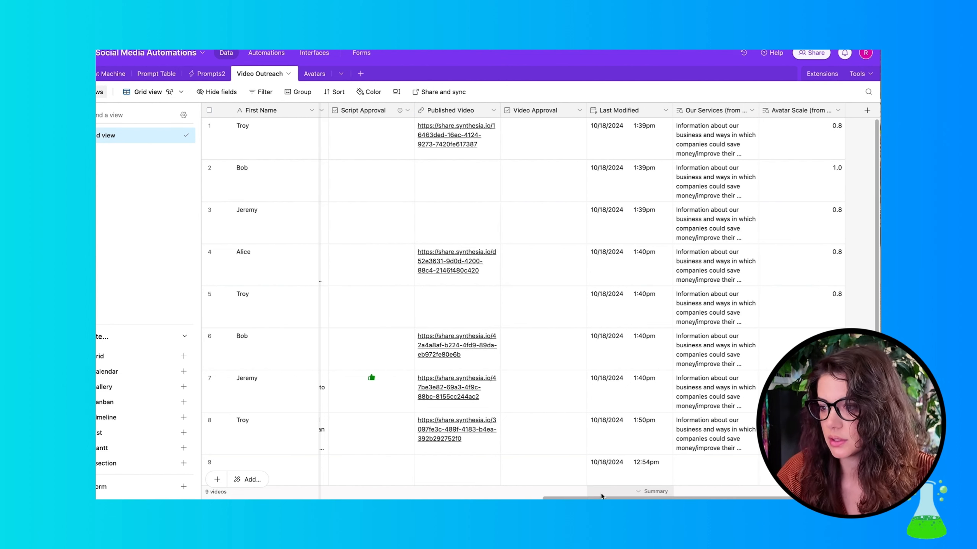
Check the Last Modified field's settings and close them without changes
scroll(602, 496, right, 2)
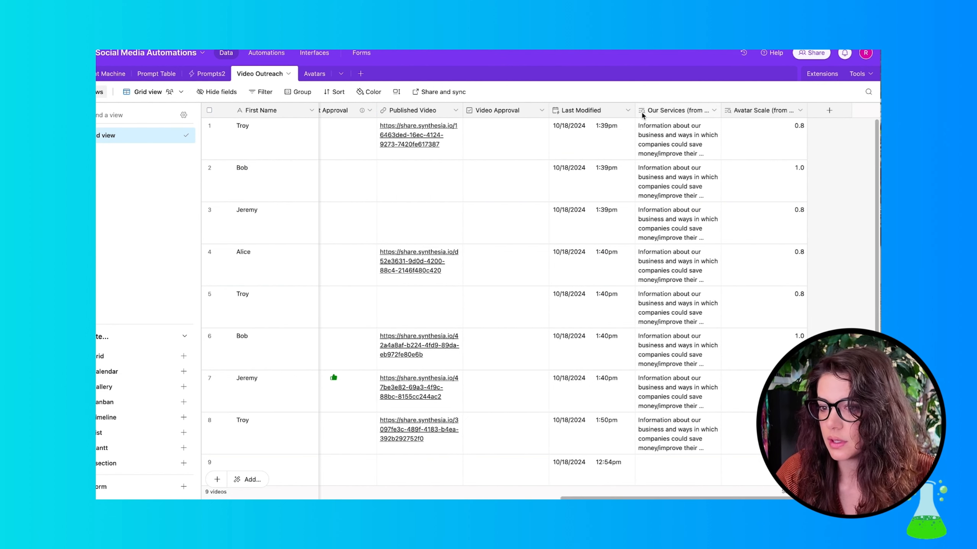
click(627, 111)
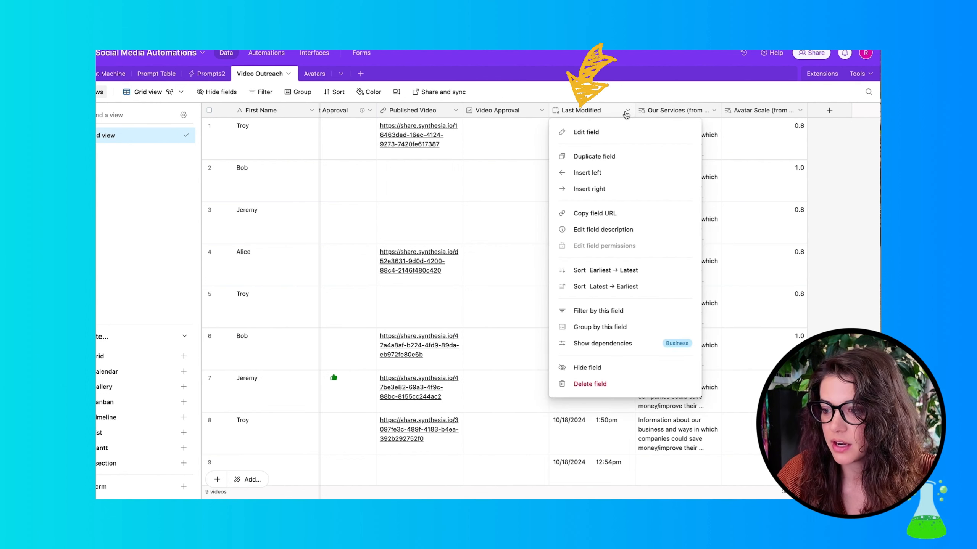
click(605, 133)
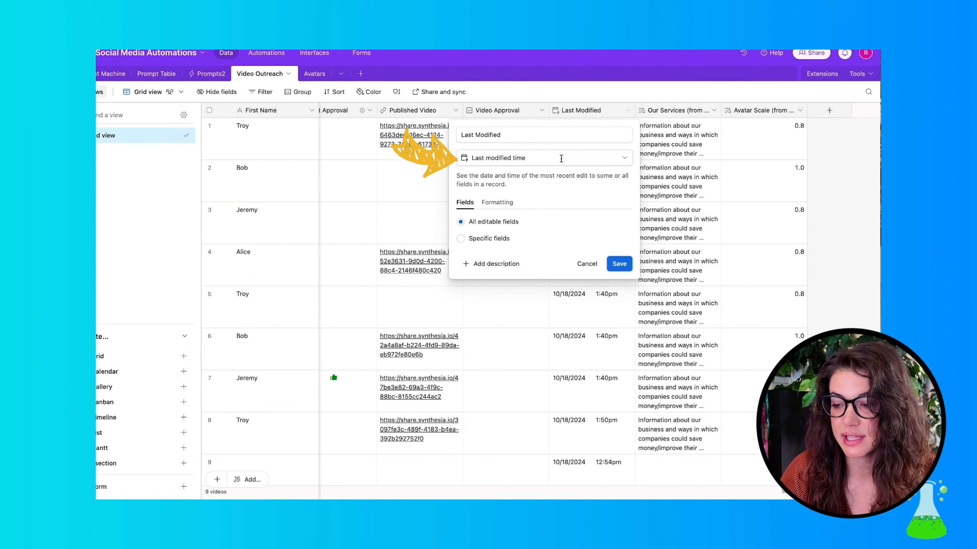
click(593, 265)
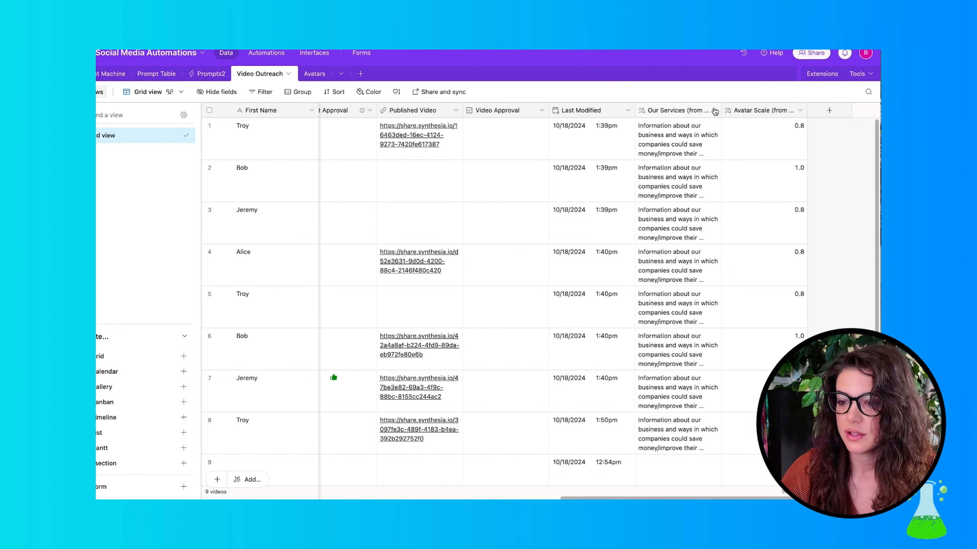
Review the lookup configuration of the Our Services (from Avatar) field without changes, and check the Avatar Scale field's options
click(715, 110)
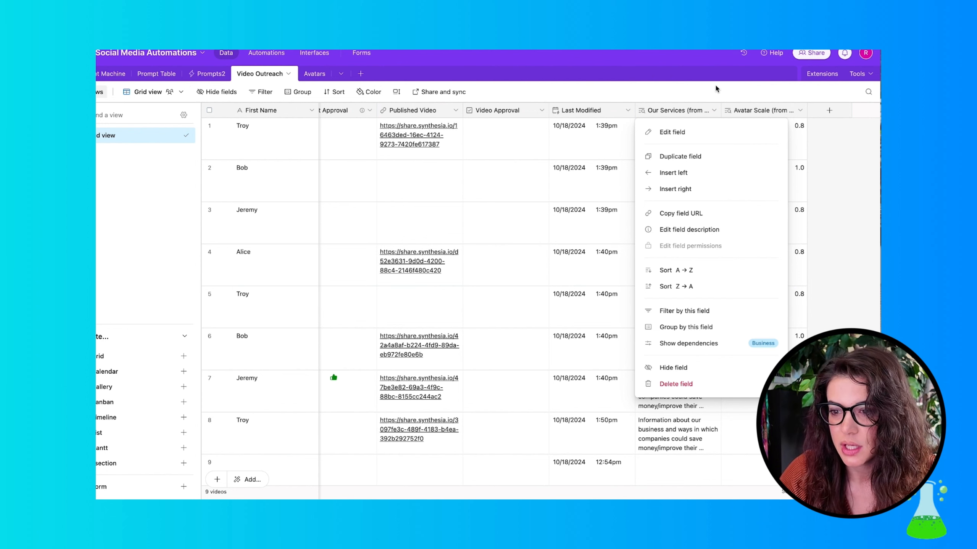
click(686, 130)
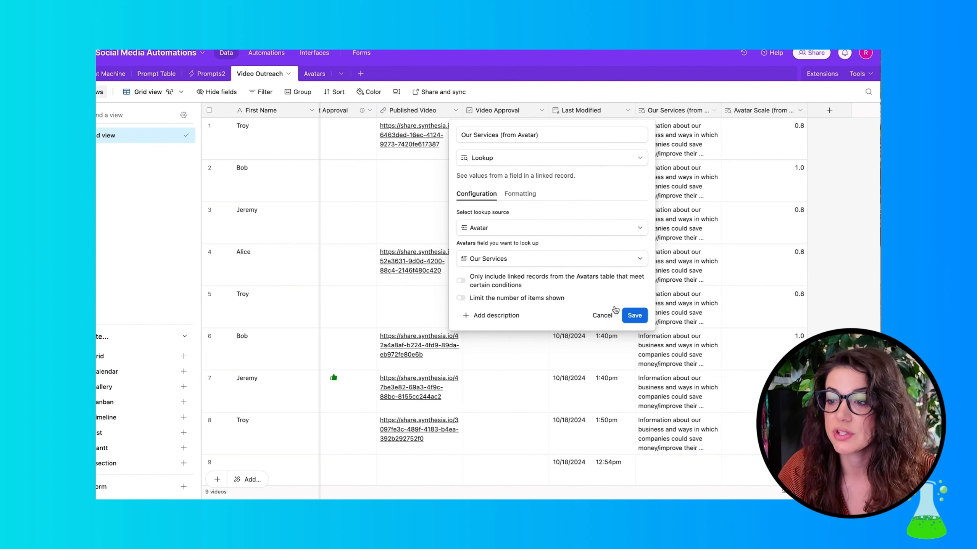
click(612, 313)
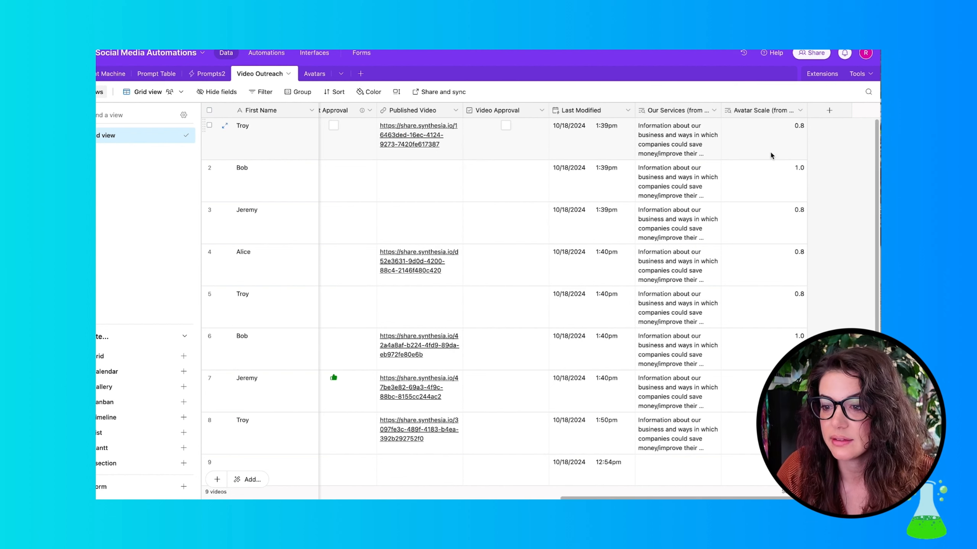
click(800, 112)
click(741, 95)
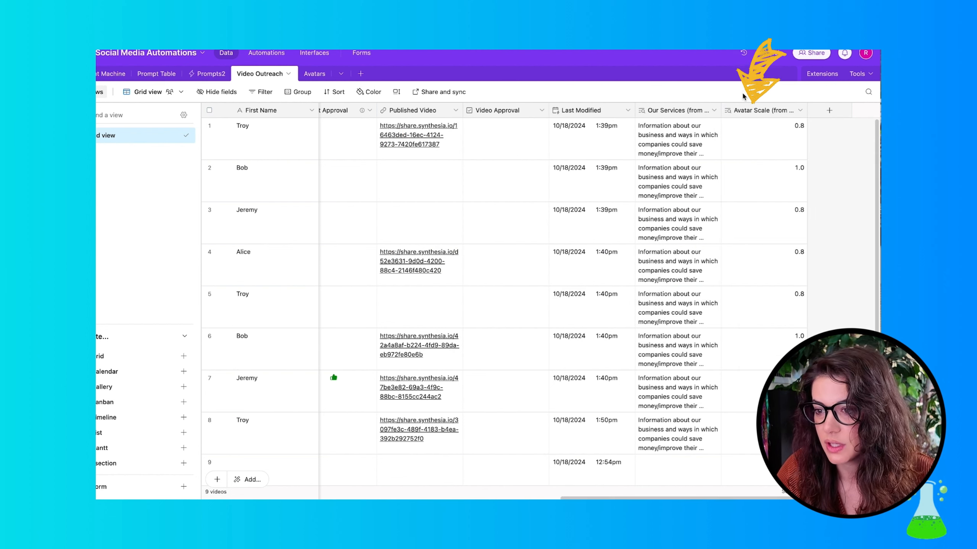
Fill record 9 with the first name, email address and website URL from record 8
scroll(366, 491, left, 10)
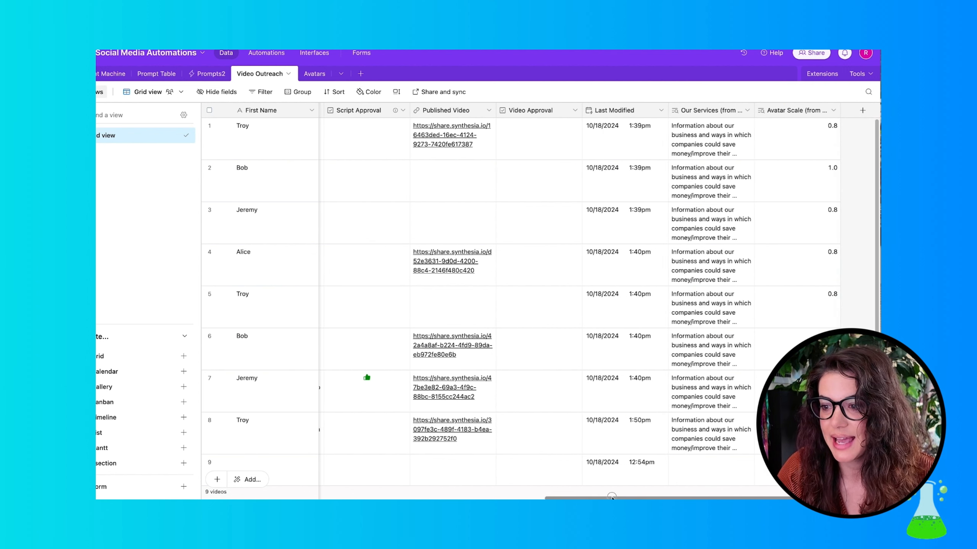
scroll(366, 491, left, 5)
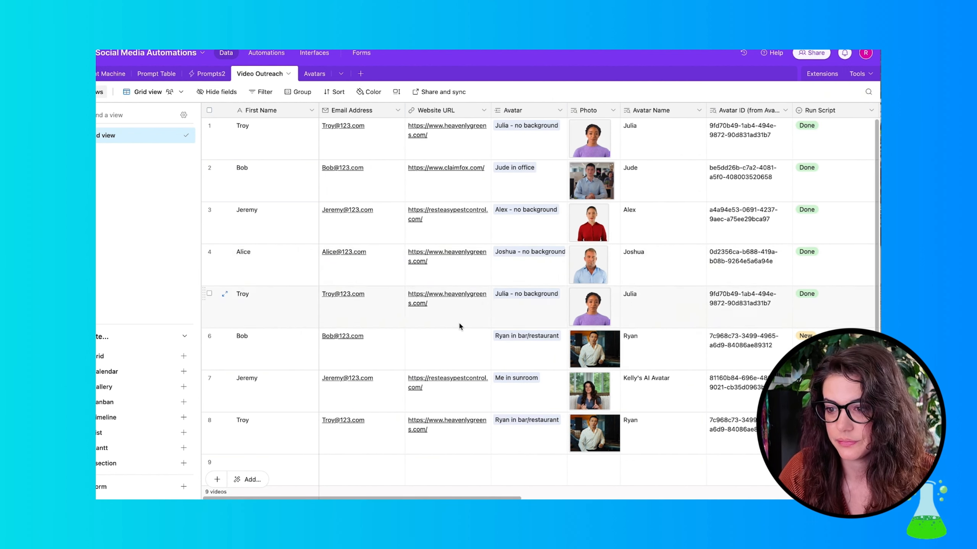
scroll(444, 333, down, 1)
scroll(443, 333, down, 3)
drag(275, 369, 386, 372)
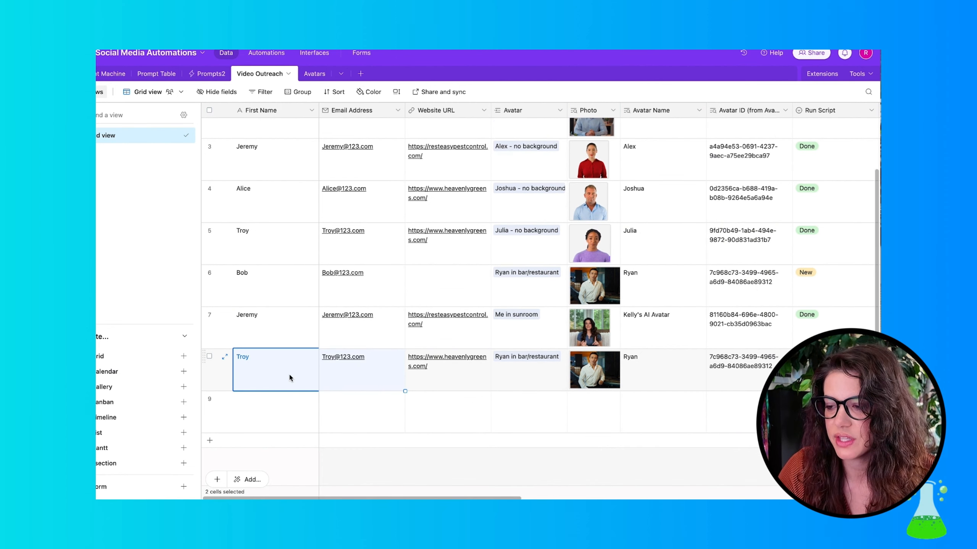
drag(290, 376, 446, 410)
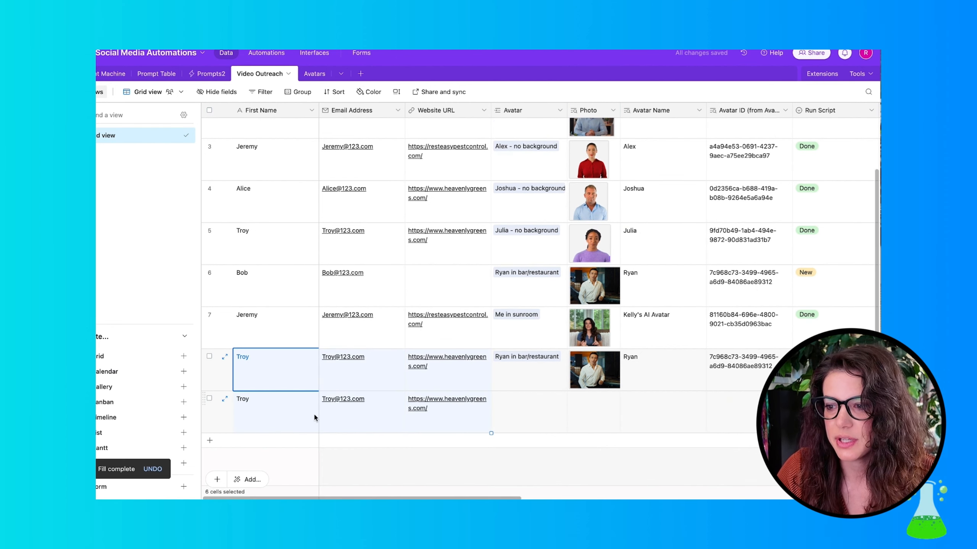
click(262, 414)
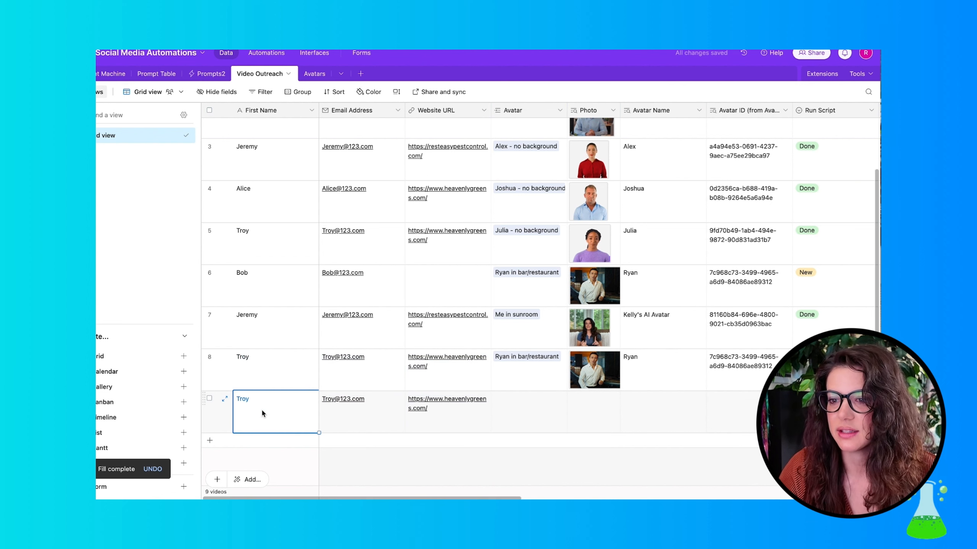
Link the avatar "Alex - no background" to record 9 in the Avatar field
click(531, 410)
click(499, 399)
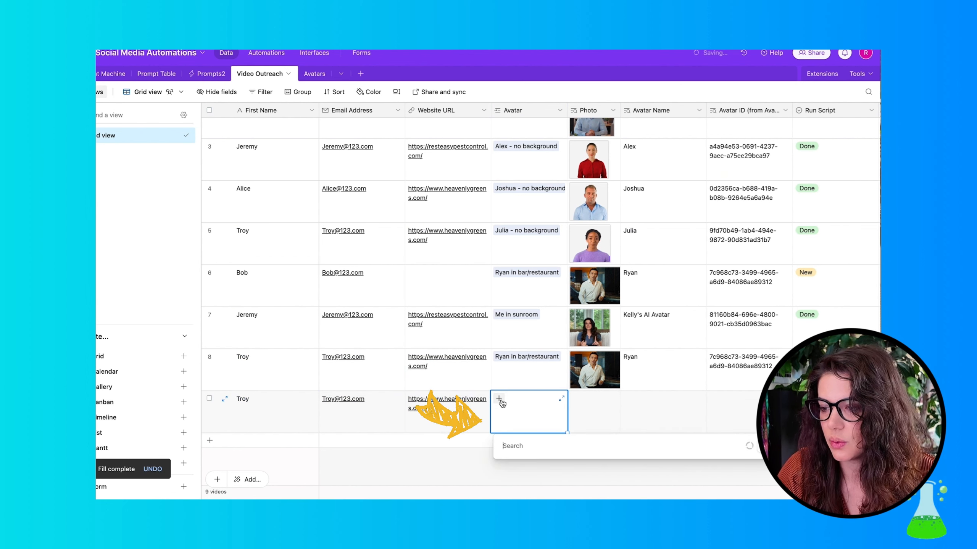
scroll(647, 285, down, 2)
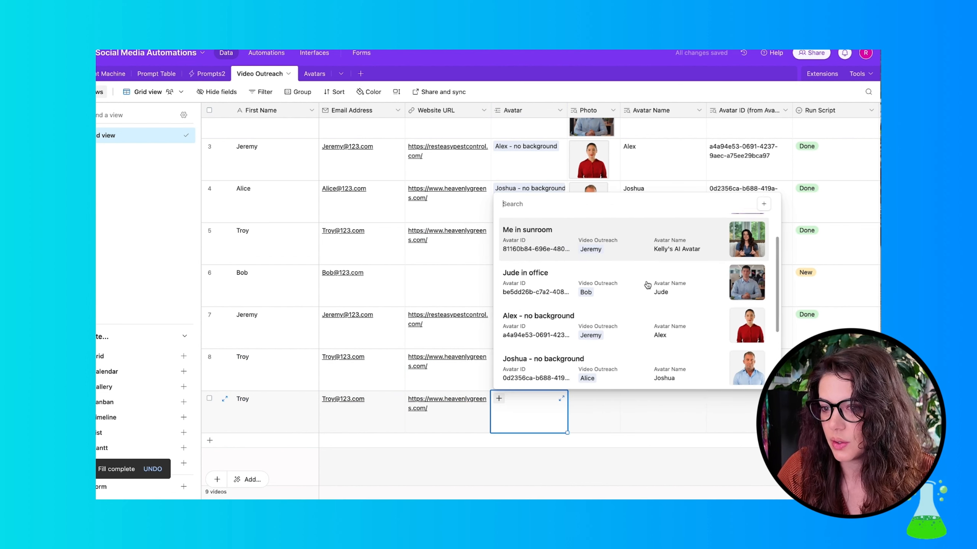
scroll(647, 285, down, 1)
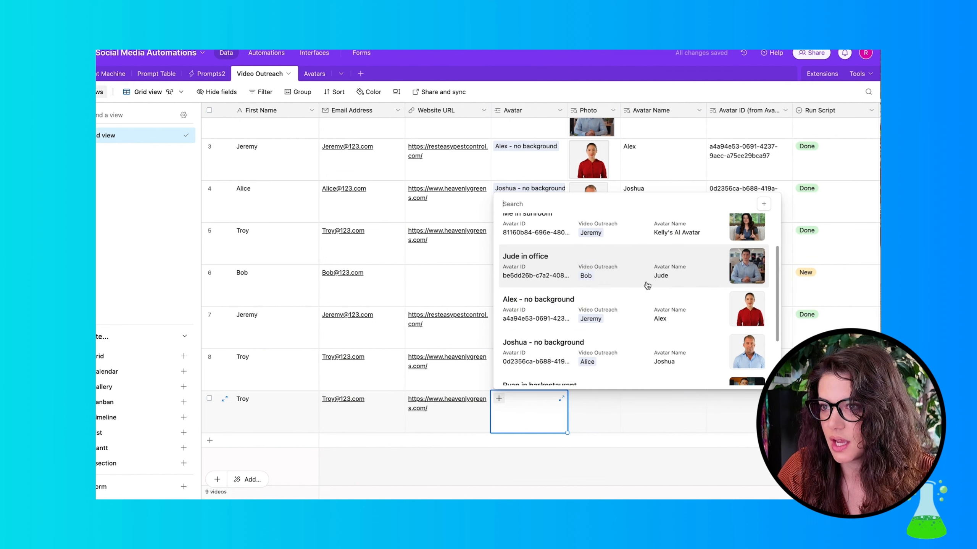
scroll(647, 285, up, 2)
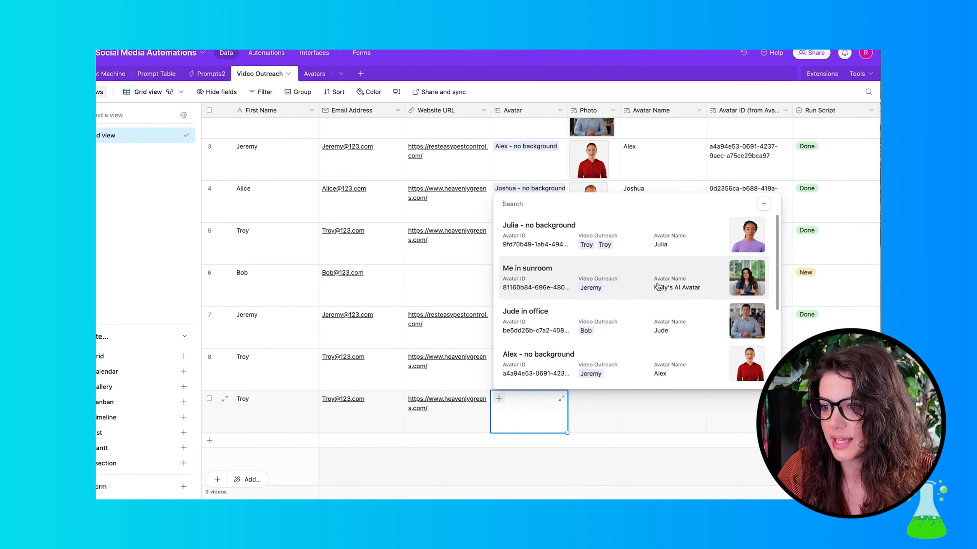
scroll(657, 286, down, 1)
click(542, 319)
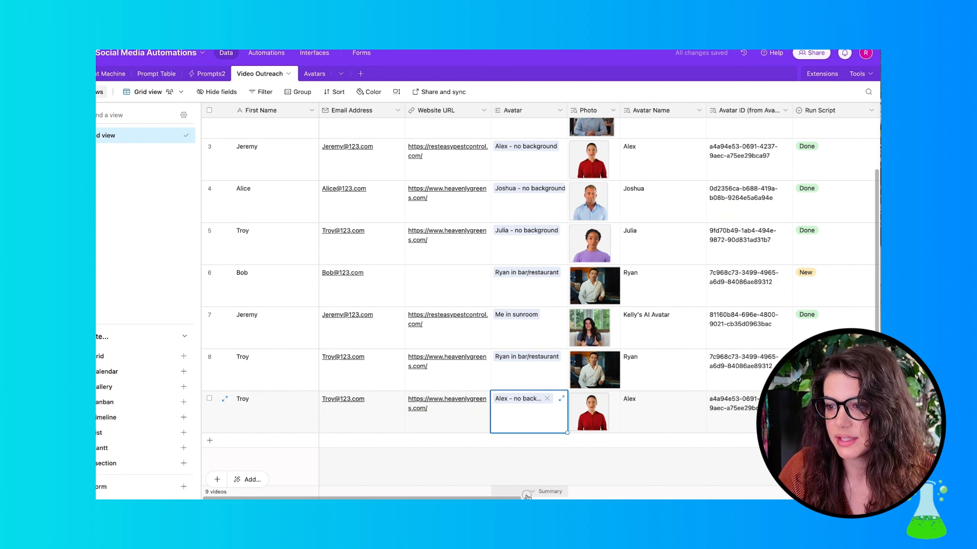
Check the Run Script and Script fields of record 9
click(527, 495)
scroll(538, 495, right, 5)
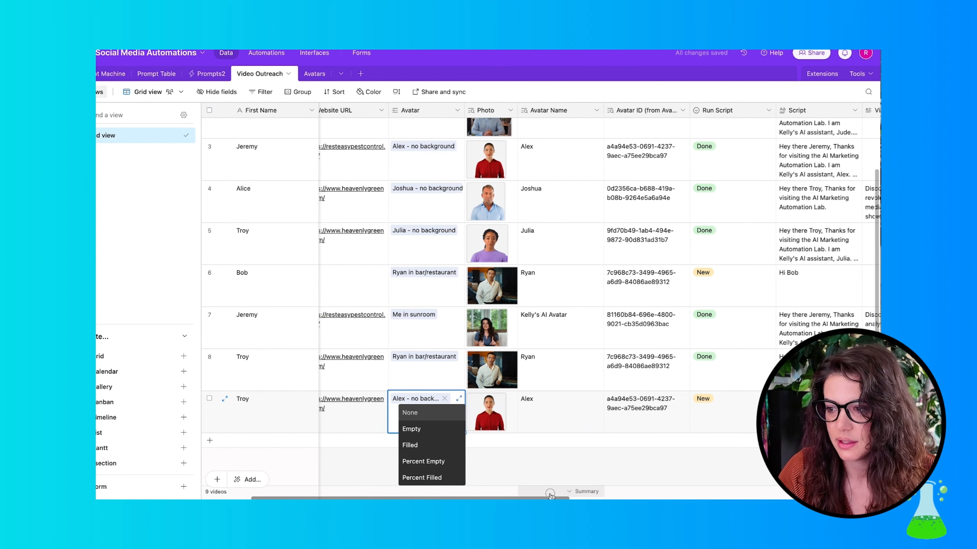
scroll(550, 495, right, 5)
click(593, 421)
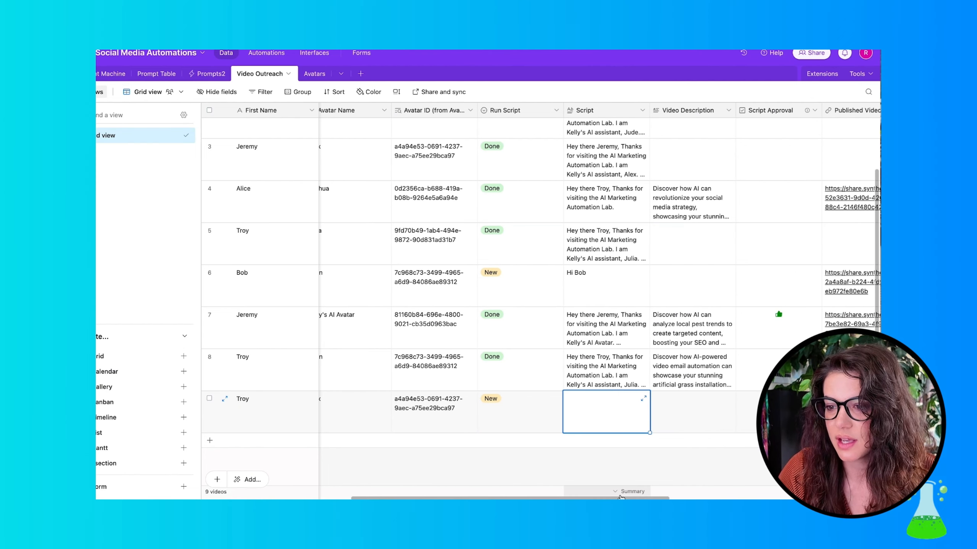
drag(624, 498, 463, 487)
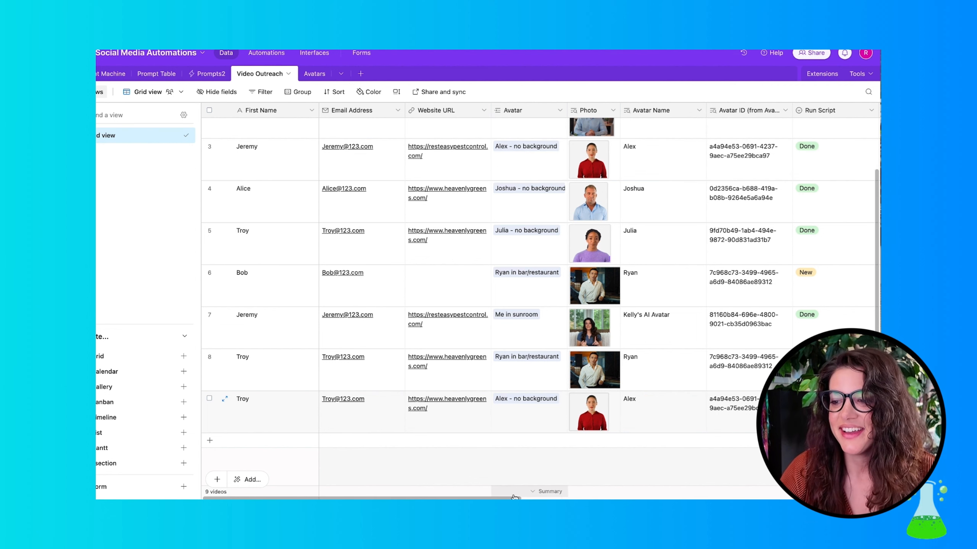
Hide the Avatar ID (from Avatar) field in the Video Outreach grid view
drag(514, 498, 615, 489)
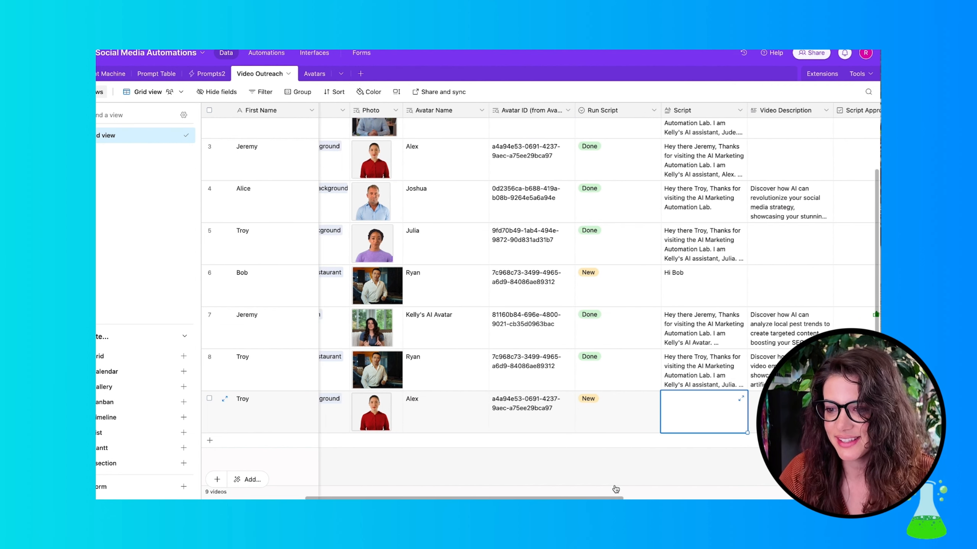
click(566, 111)
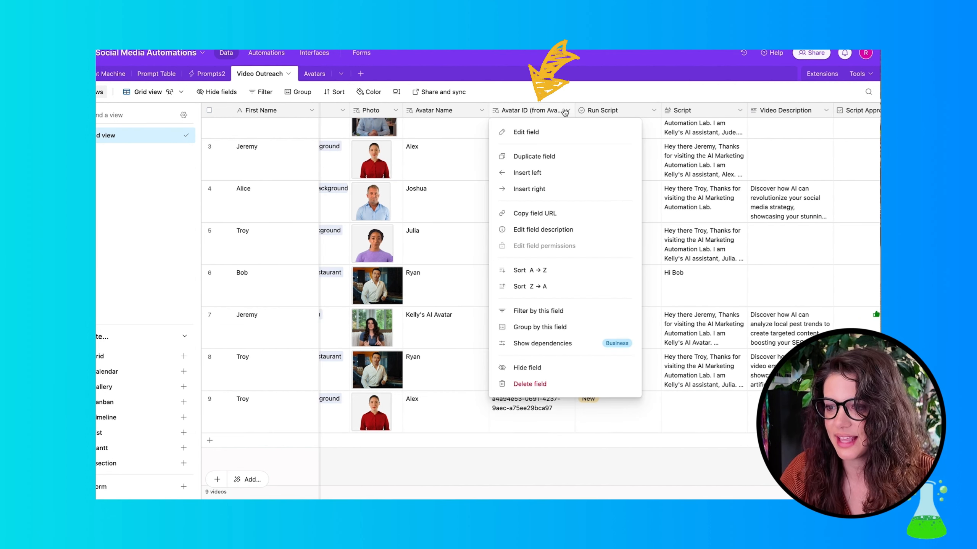
click(533, 370)
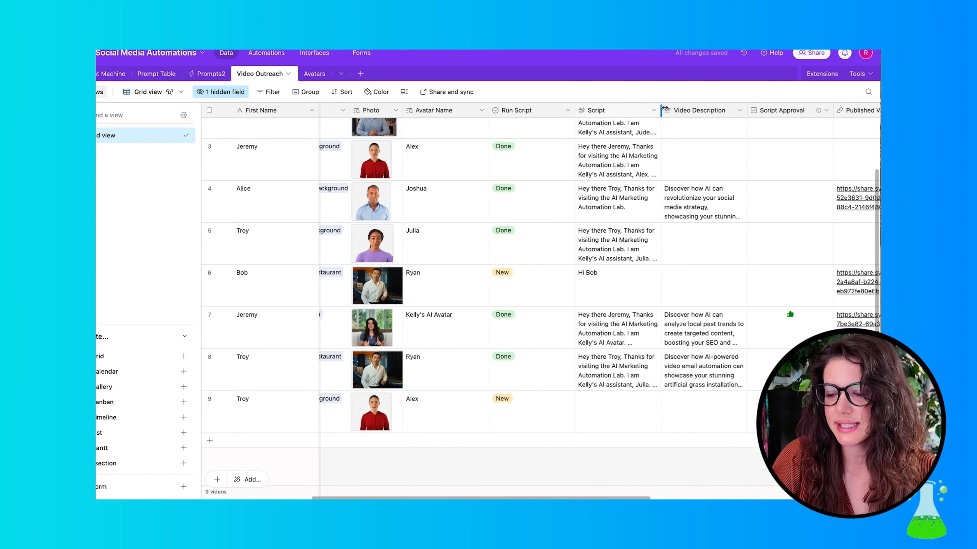
Hide the Last Modified and Our Services (from Avatar) fields in the Video Outreach grid view
drag(612, 497, 840, 496)
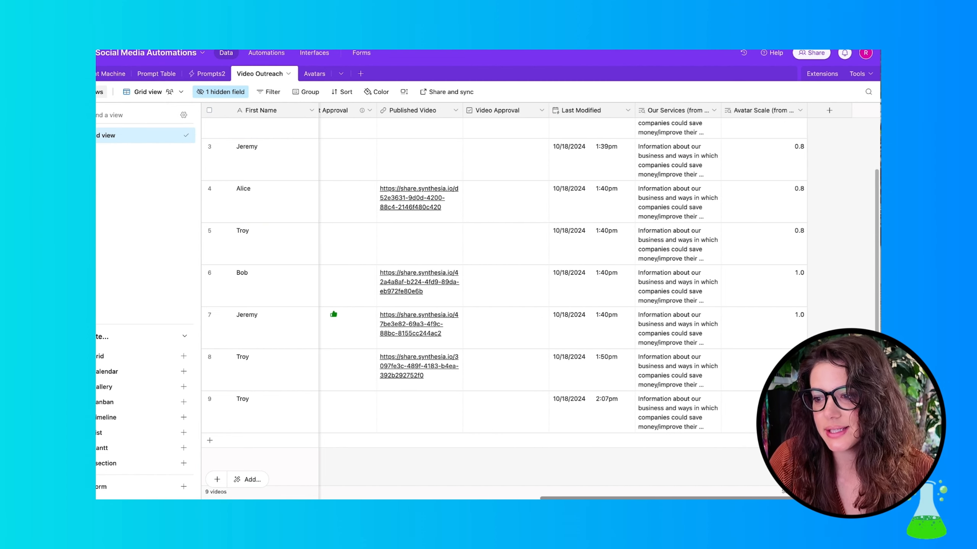
click(627, 110)
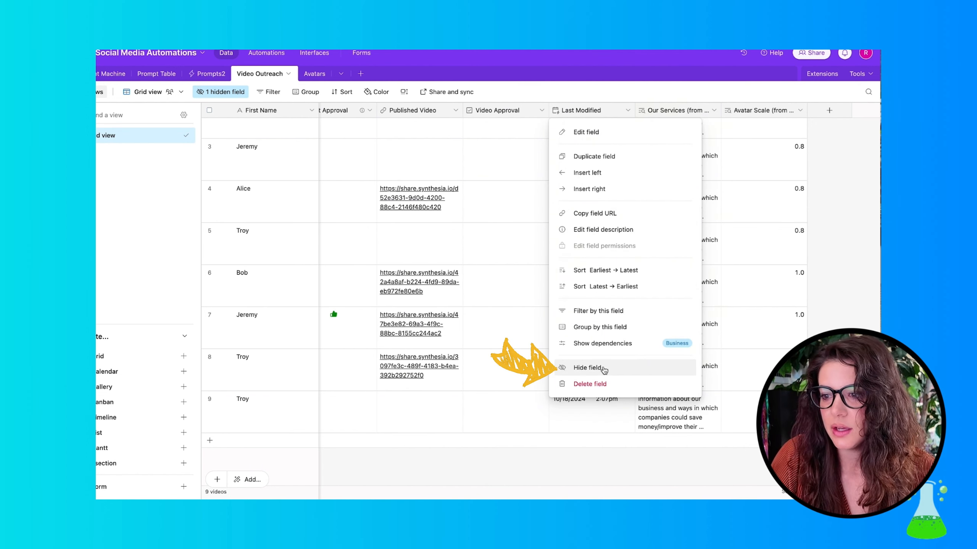
click(602, 369)
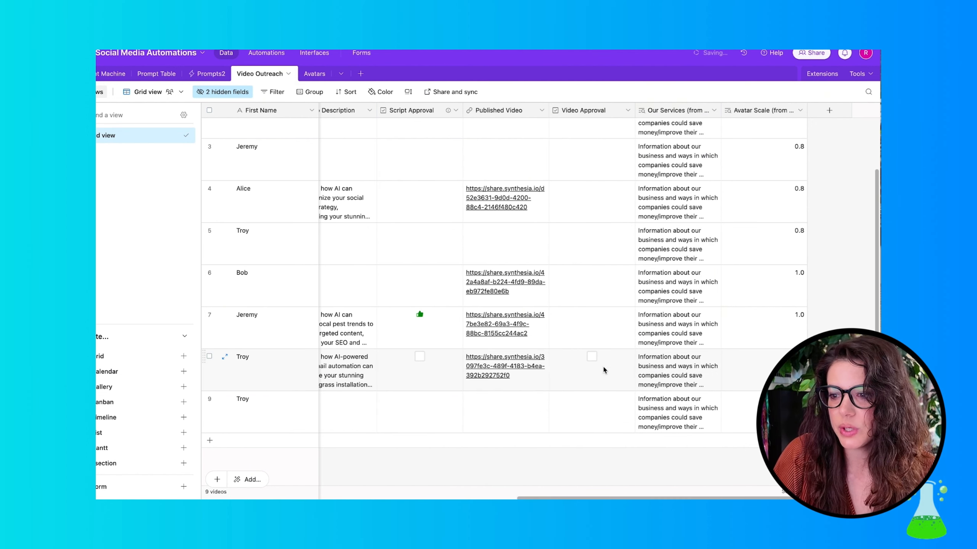
click(714, 110)
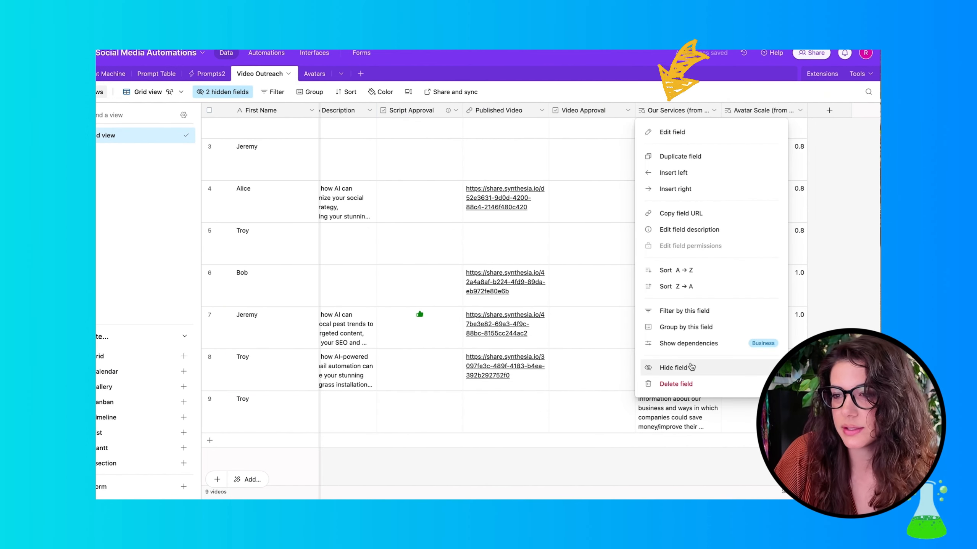
click(688, 368)
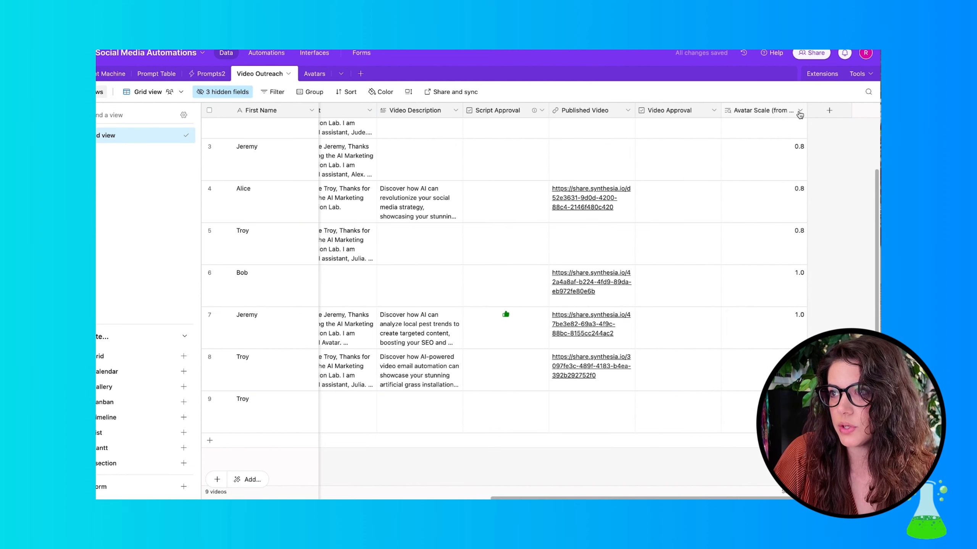
Hide the Avatar Scale (from Avatar) field in the Video Outreach grid view
click(801, 113)
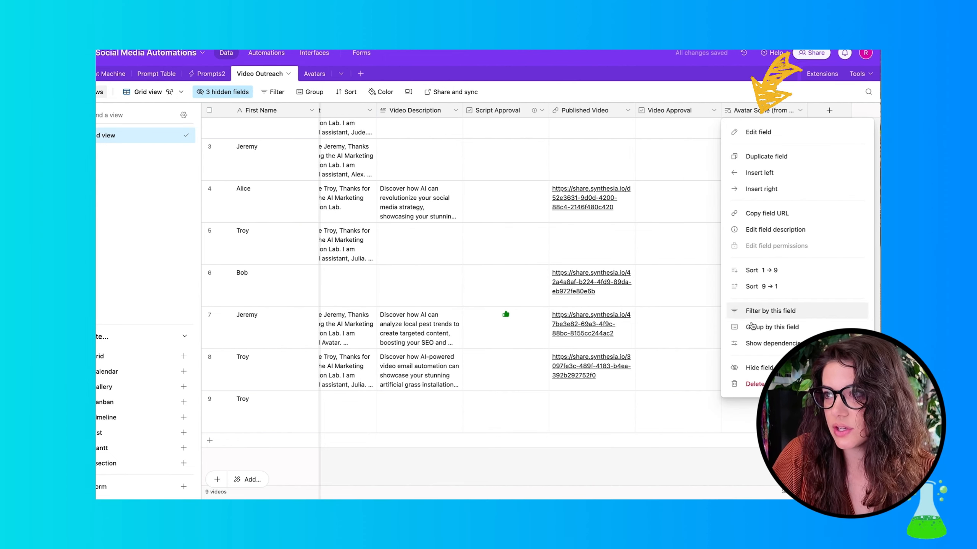
click(751, 369)
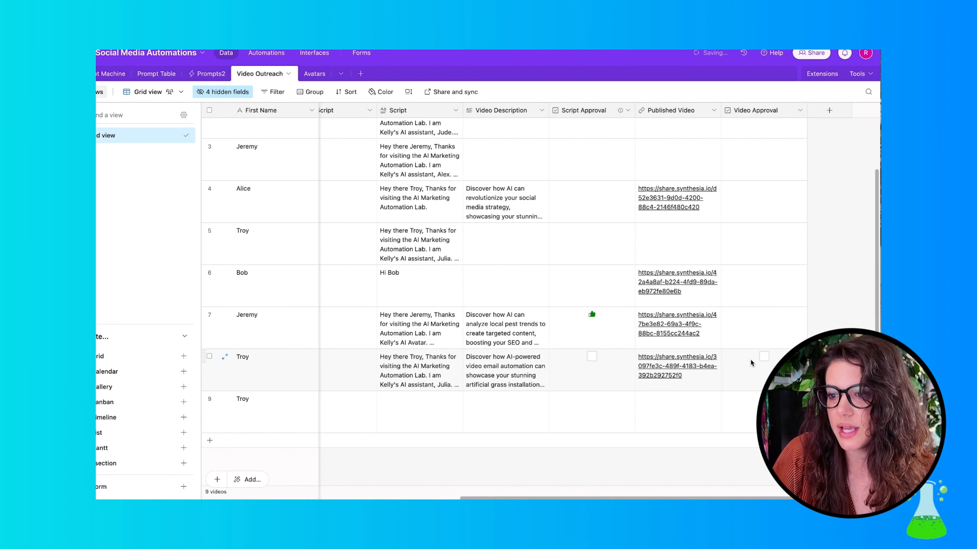
drag(627, 498, 325, 497)
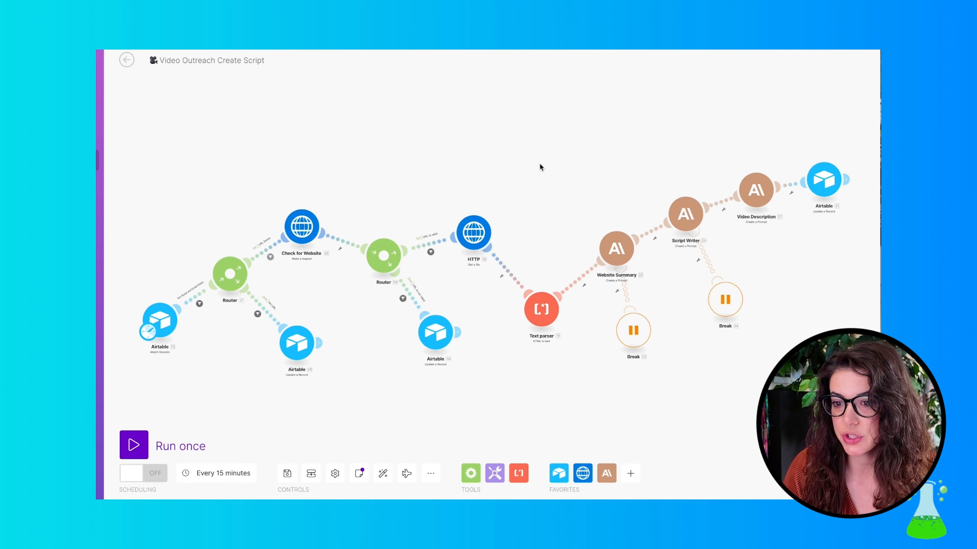
In Make's Video Outreach Create Script scenario, review the Airtable Watch Records trigger settings, from the connection through view and formula
click(161, 321)
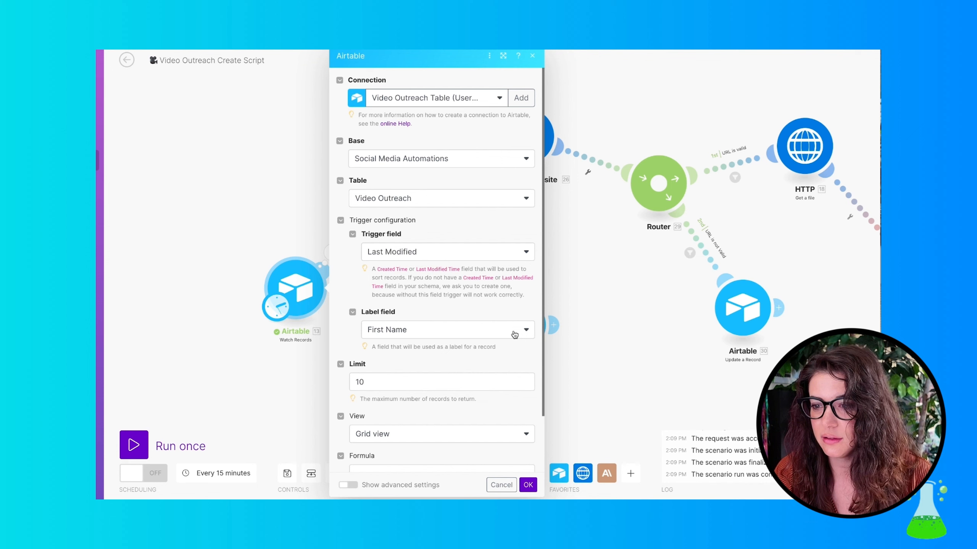
scroll(473, 370, down, 2)
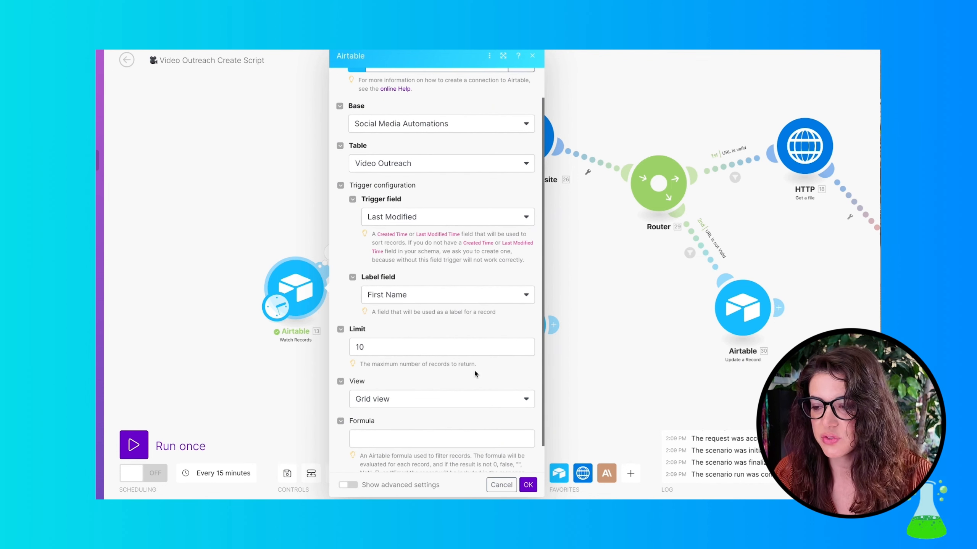
scroll(461, 336, down, 2)
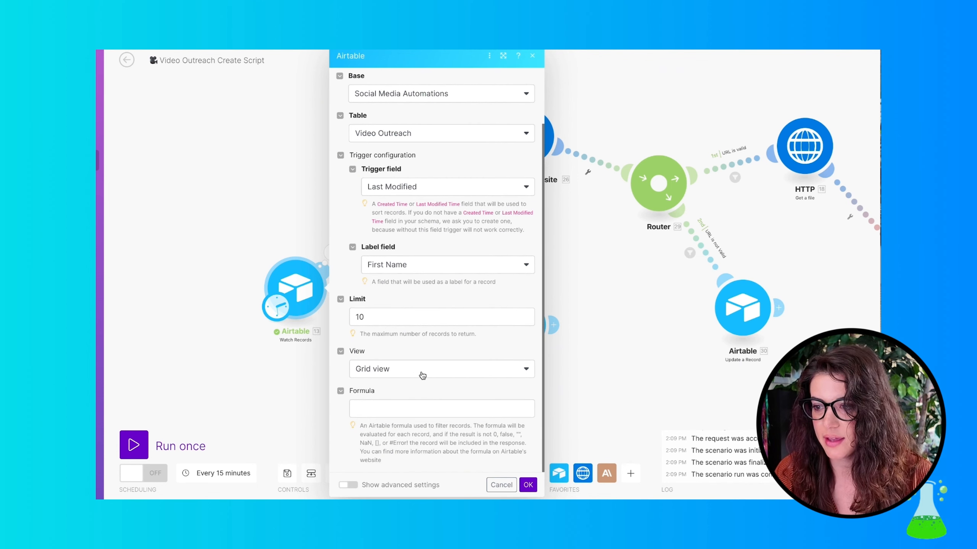
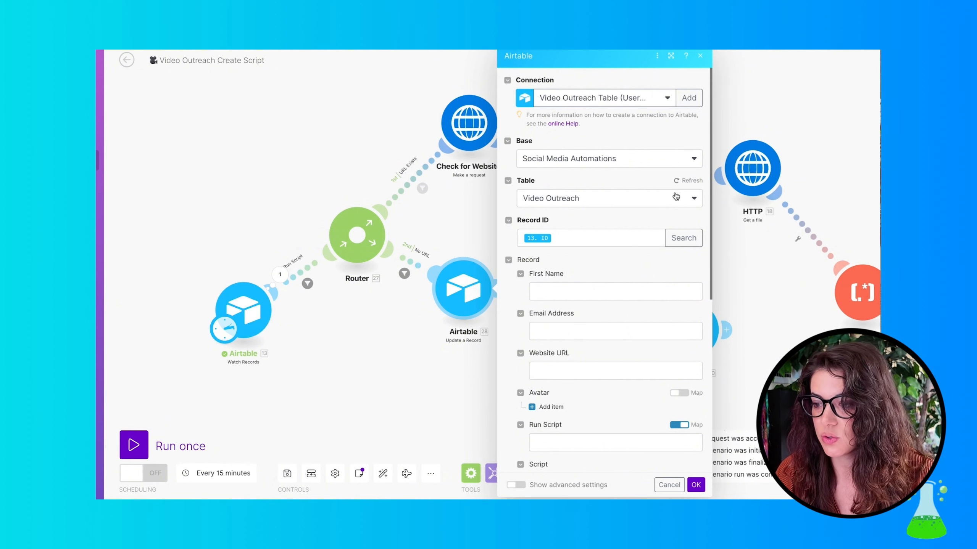
Check the Record ID and Script mappings of the Airtable Update a Record module on the No URL route
click(596, 241)
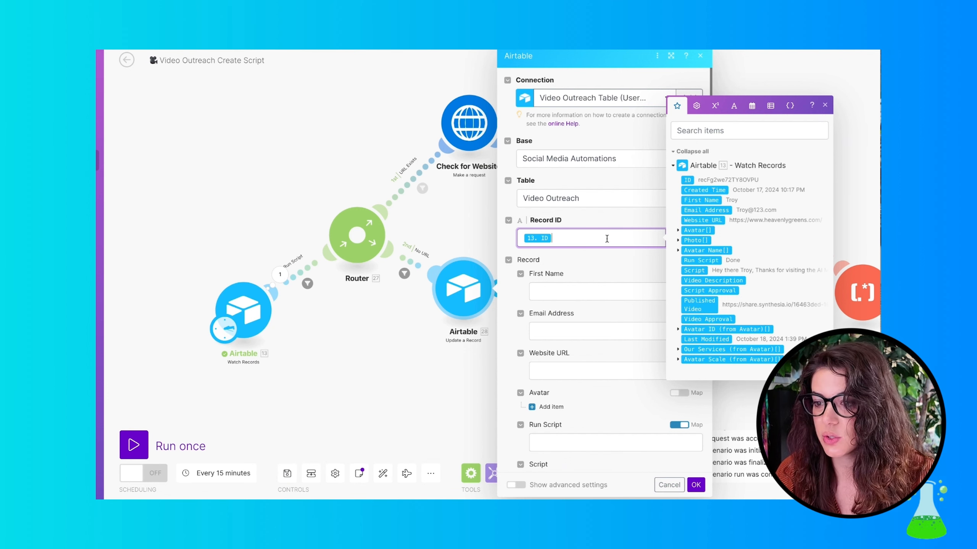
scroll(607, 240, down, 5)
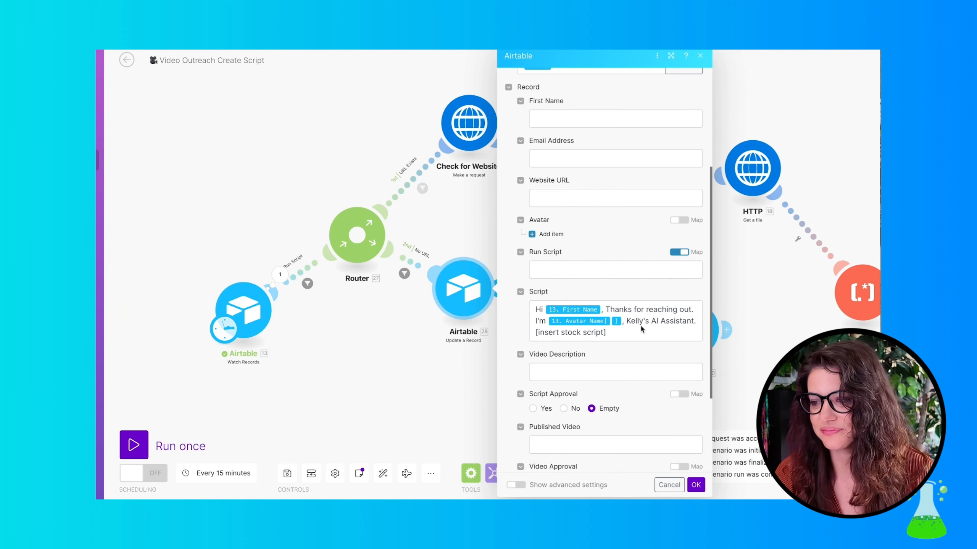
click(606, 332)
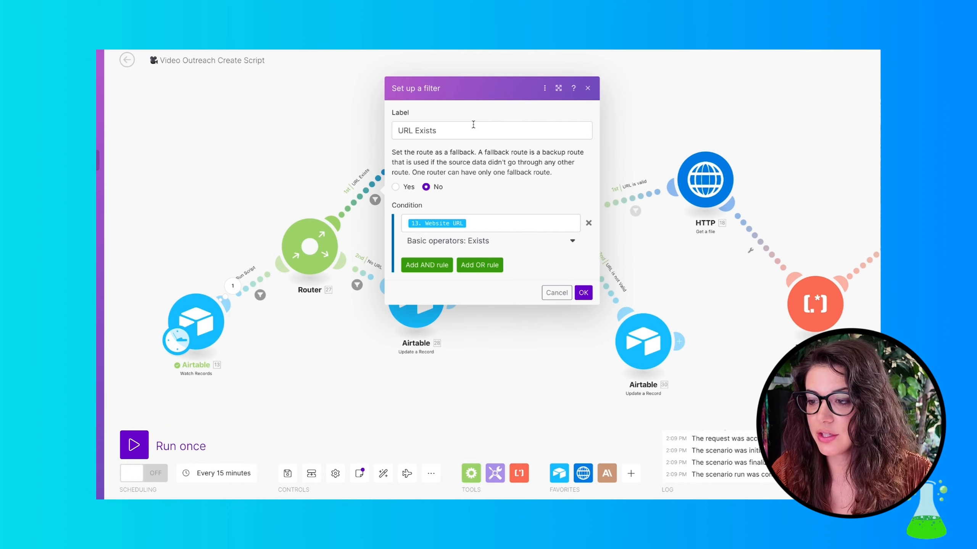
Examine the URL Exists filter's Website URL condition and its available operators, then close the filter
click(521, 223)
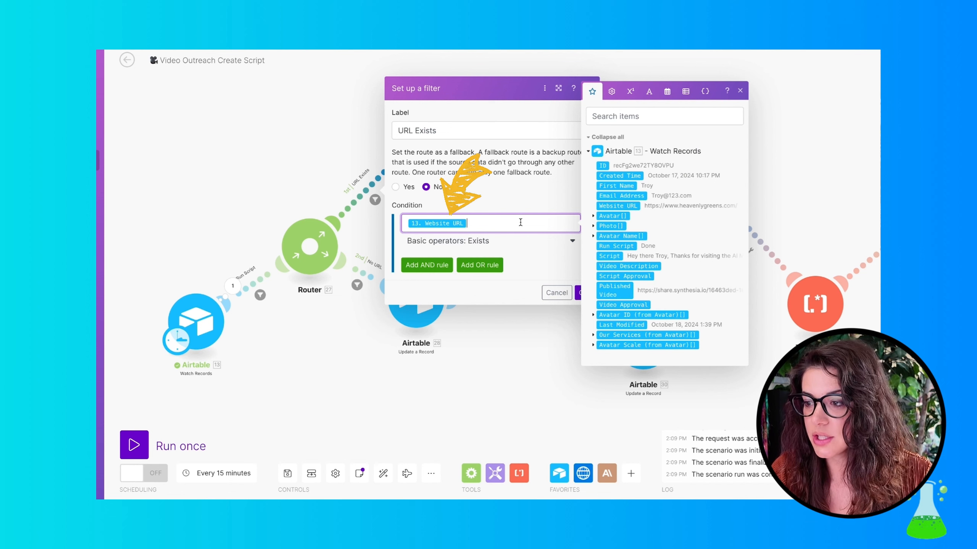
click(530, 186)
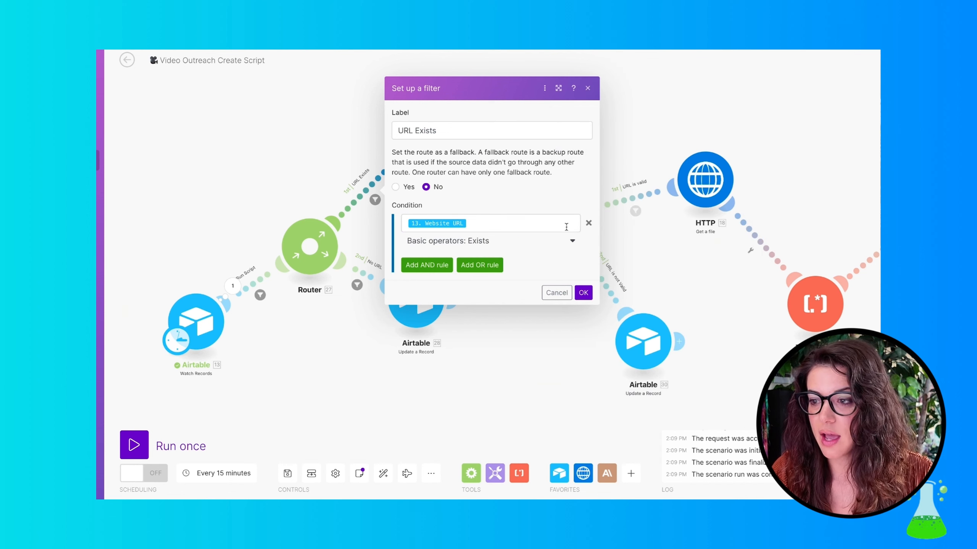
click(574, 243)
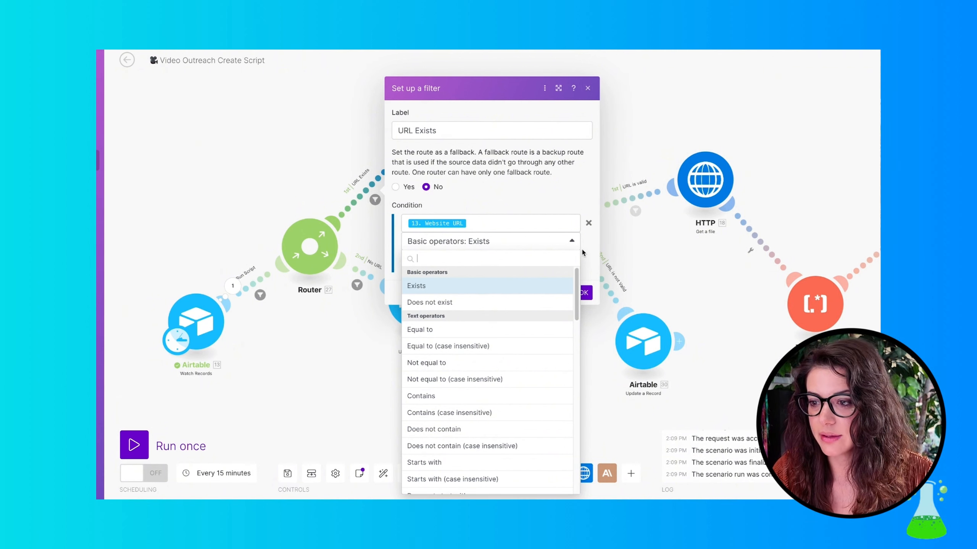
click(582, 179)
click(583, 293)
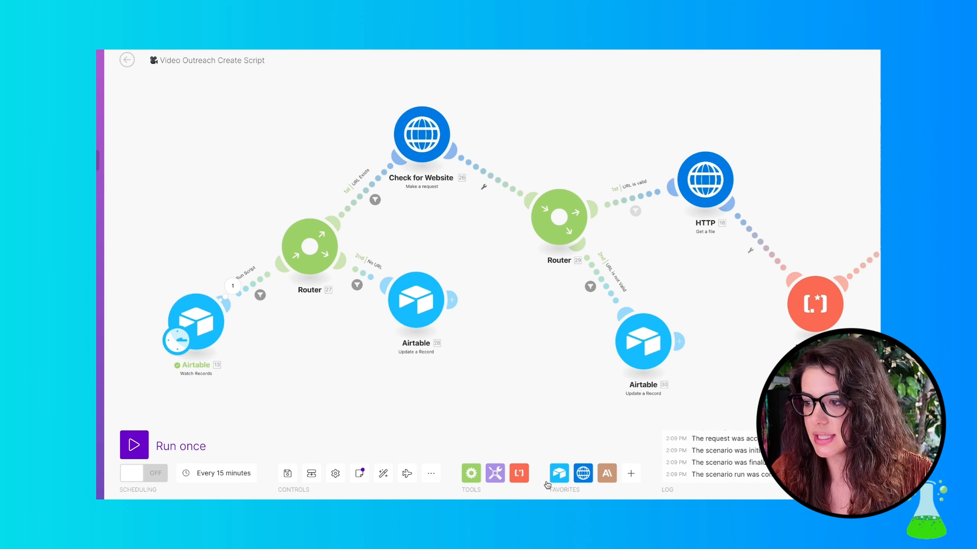
Look up the HTTP Make a request action and review the Check for Website module's URL and method settings
click(583, 473)
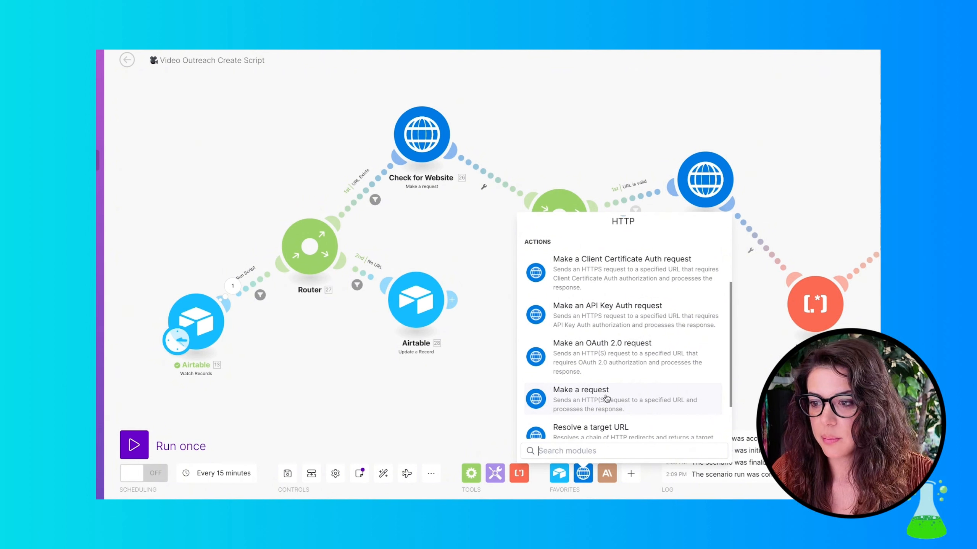
click(498, 268)
click(426, 136)
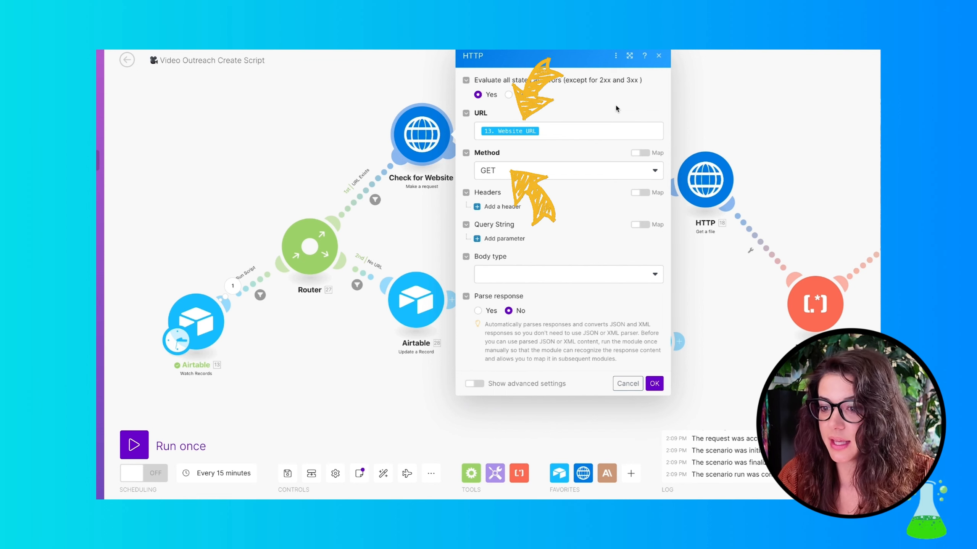
click(585, 132)
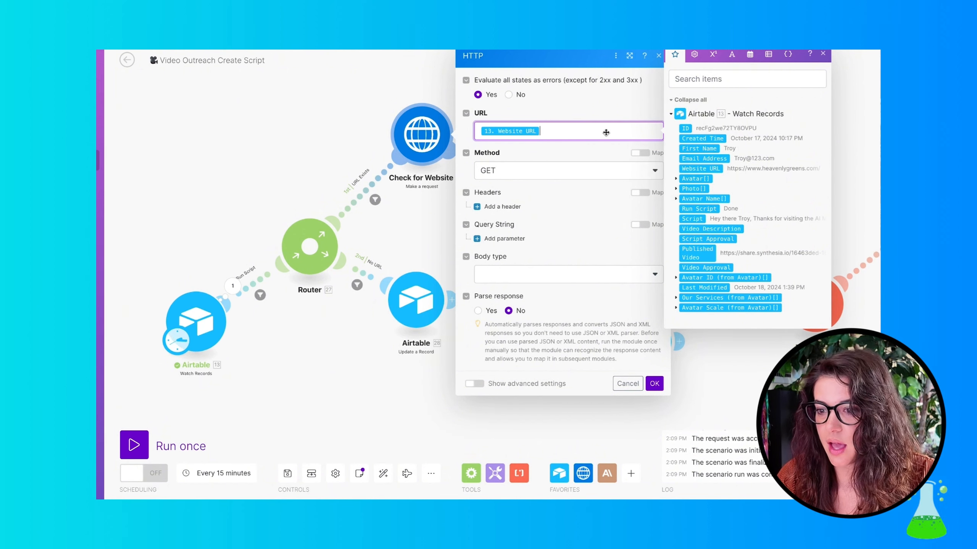
click(578, 106)
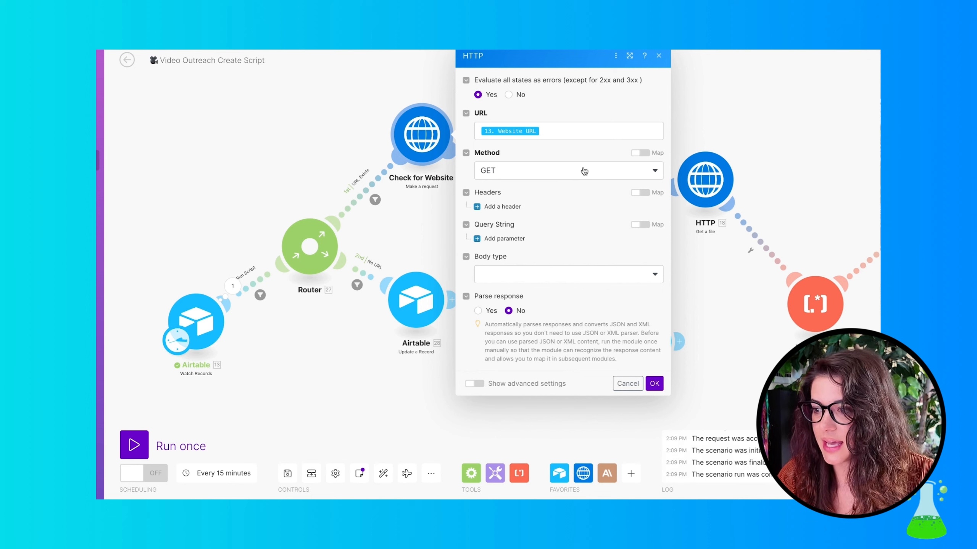
click(654, 384)
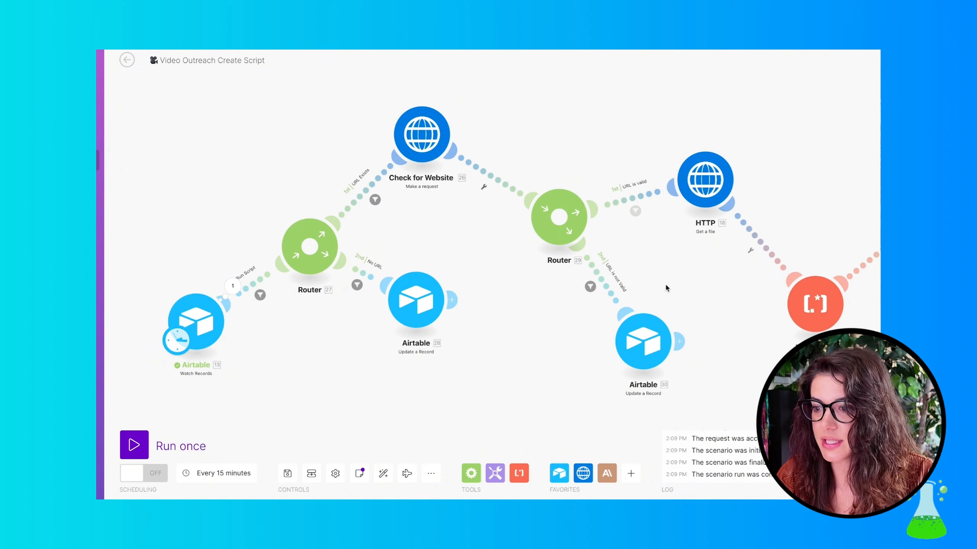
Examine the URL is not Valid filter's Status code condition, keeping the Not equal to text operator
click(603, 283)
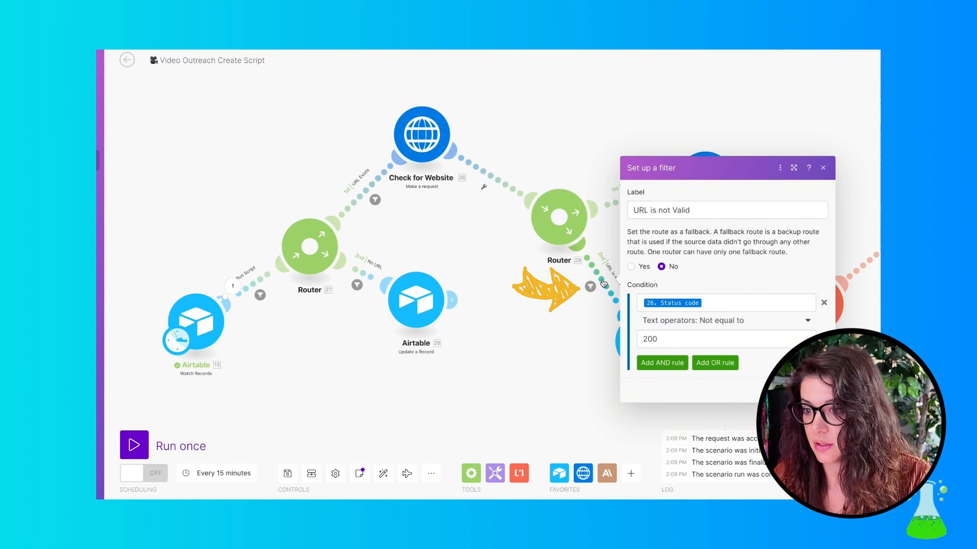
click(748, 303)
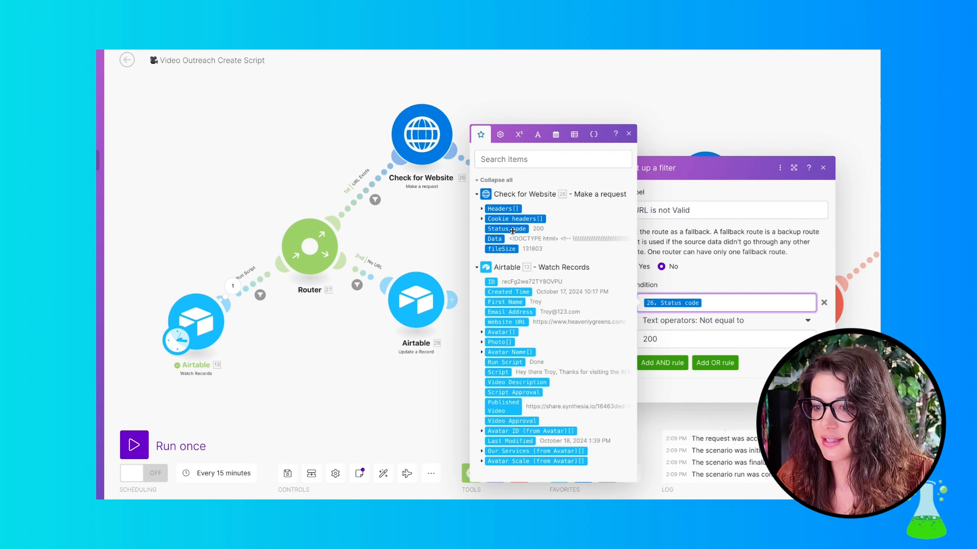
click(727, 273)
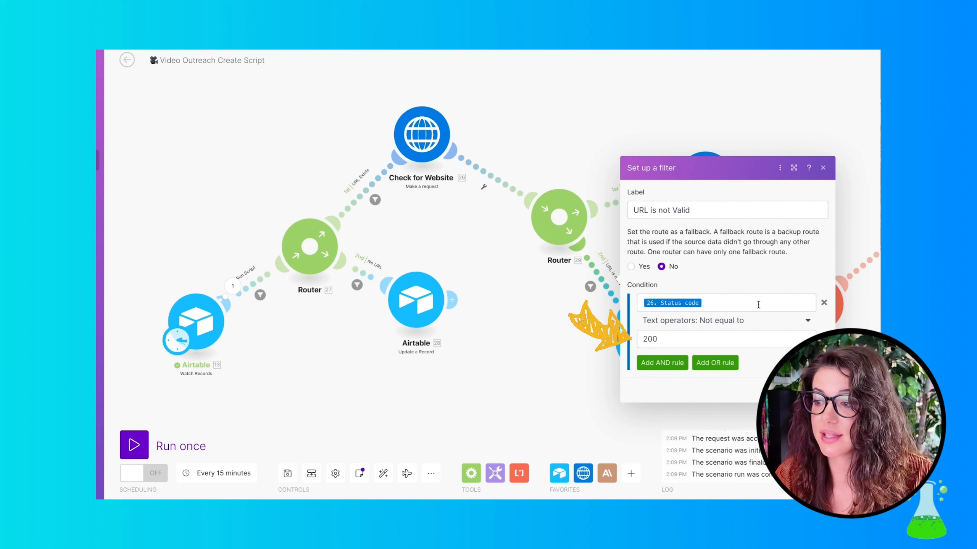
click(754, 321)
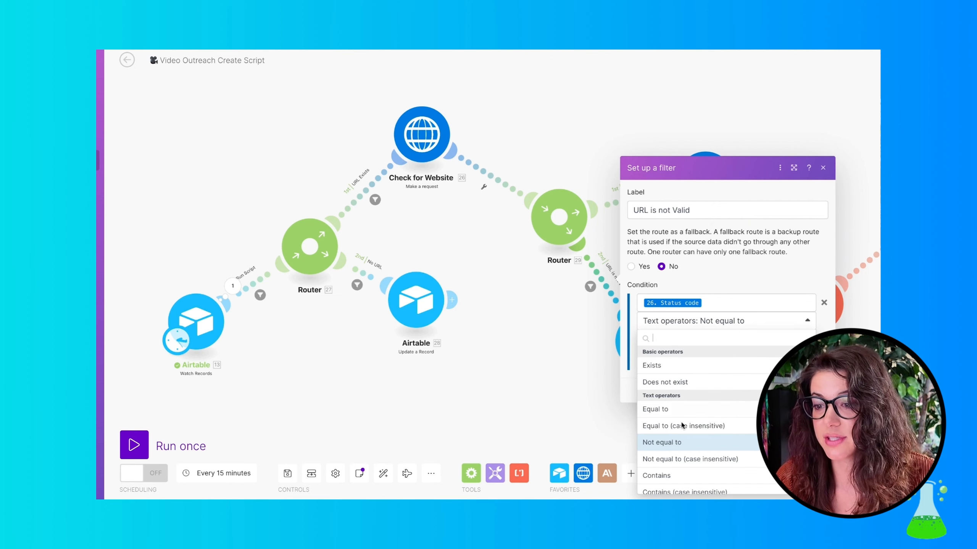
click(671, 446)
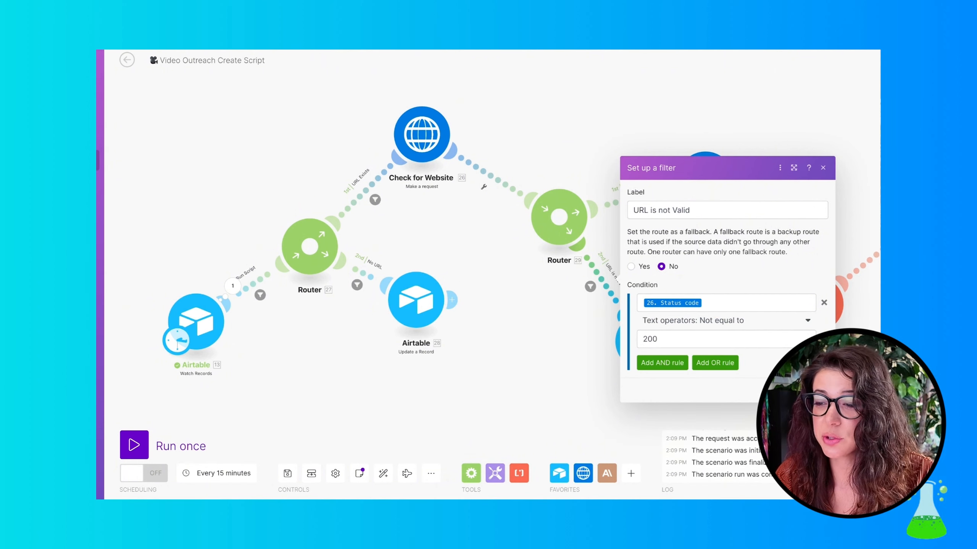
click(818, 390)
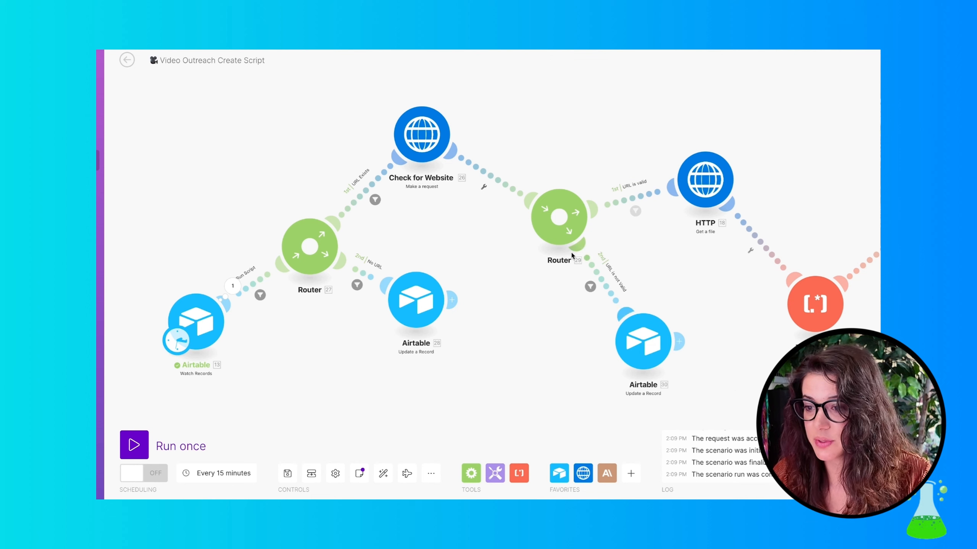
Check the Website URL text in the Airtable Update a Record module on the URL is not Valid route
click(641, 343)
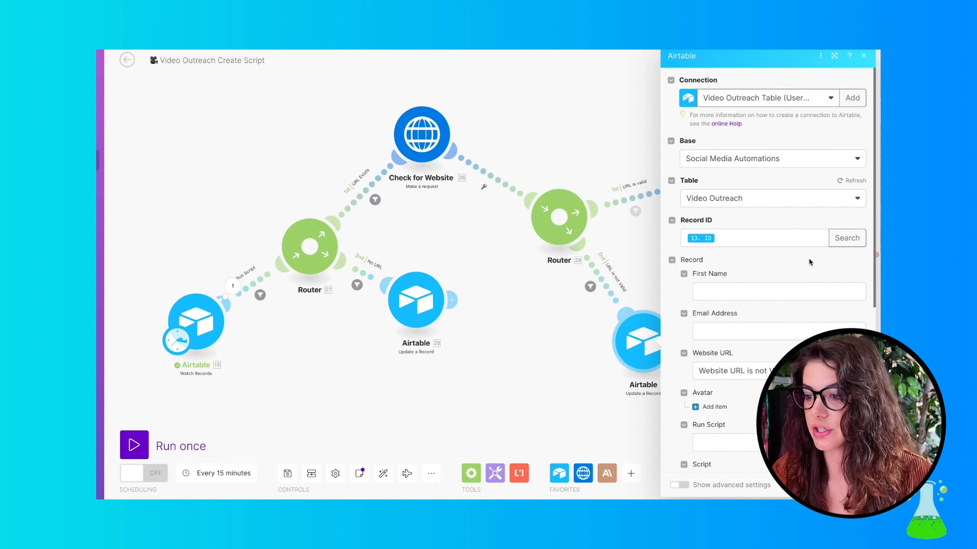
scroll(794, 302, down, 2)
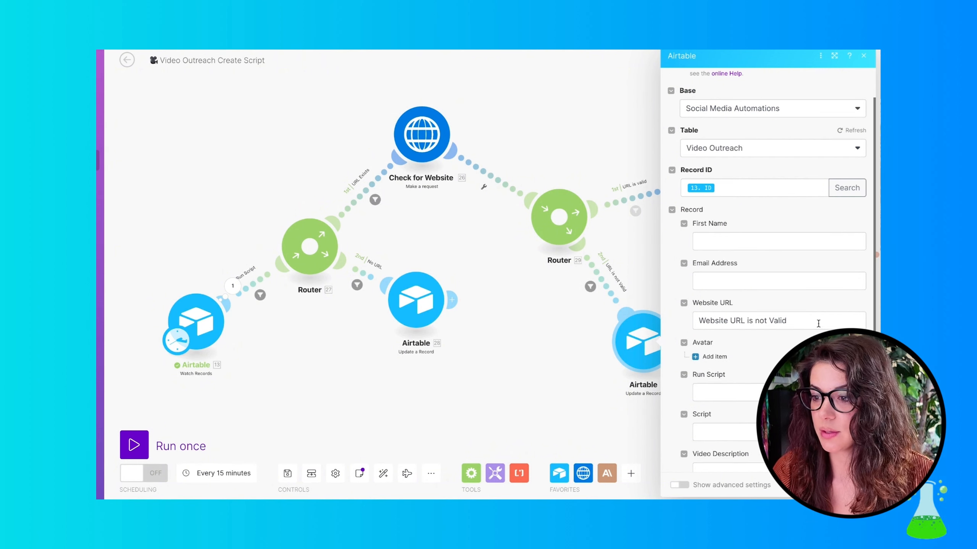
click(817, 323)
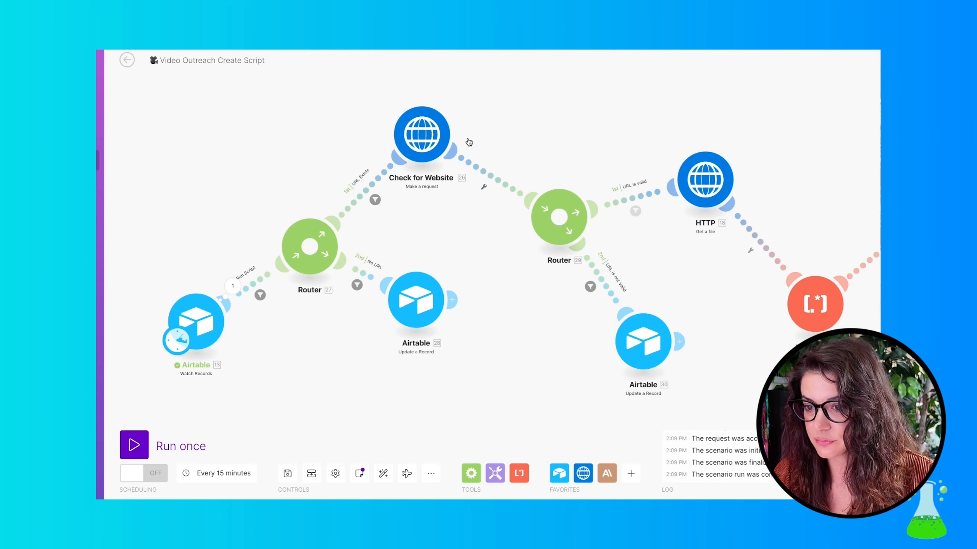
Examine the URL is valid filter's Status code condition, keeping the Equal to text operator
click(633, 201)
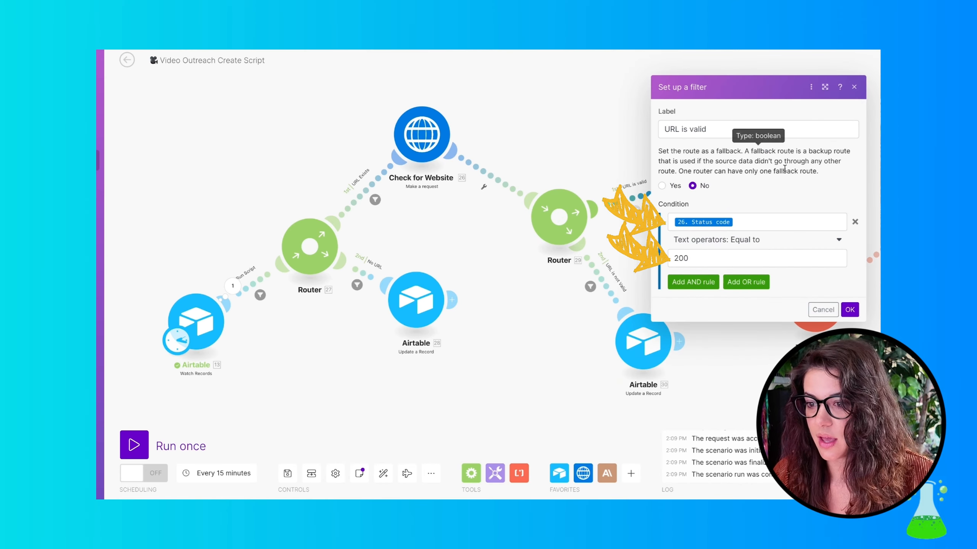
click(789, 223)
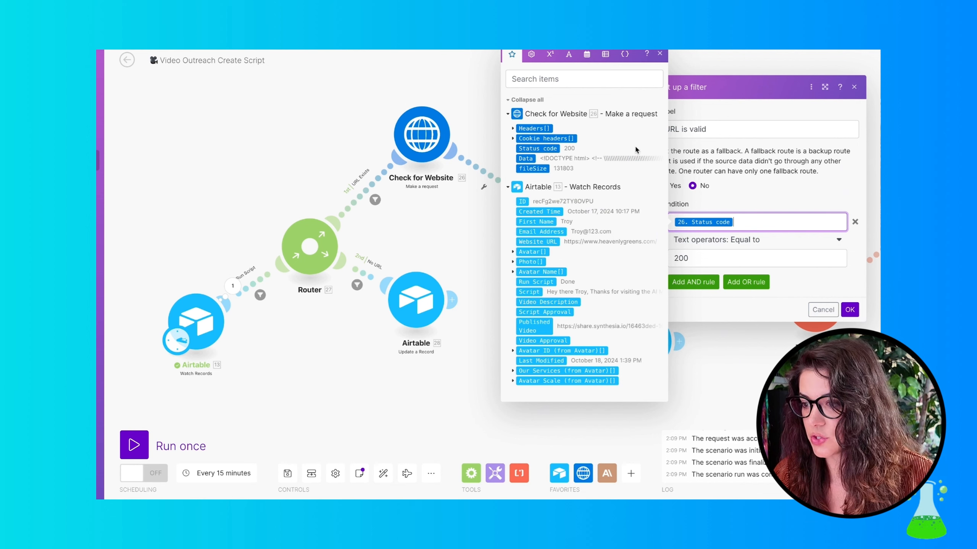
click(774, 243)
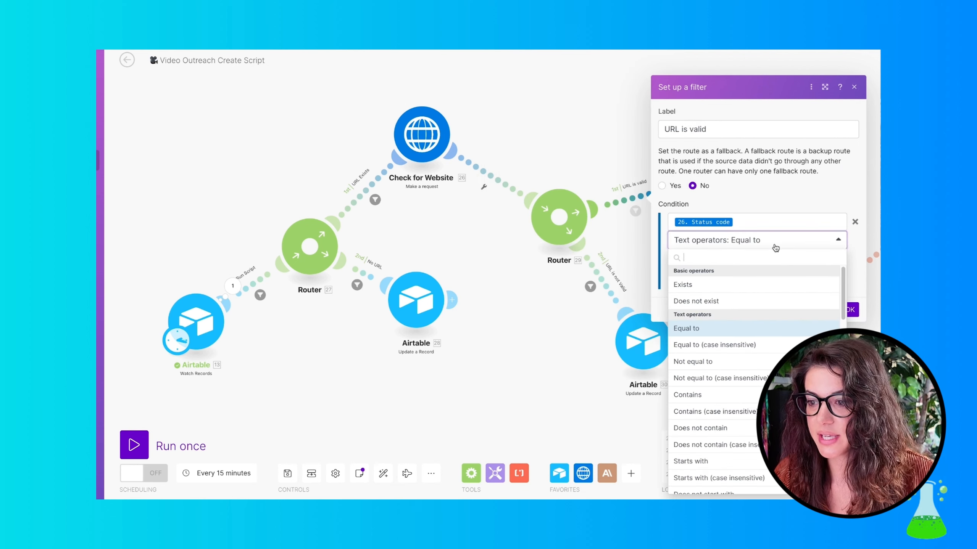
click(763, 327)
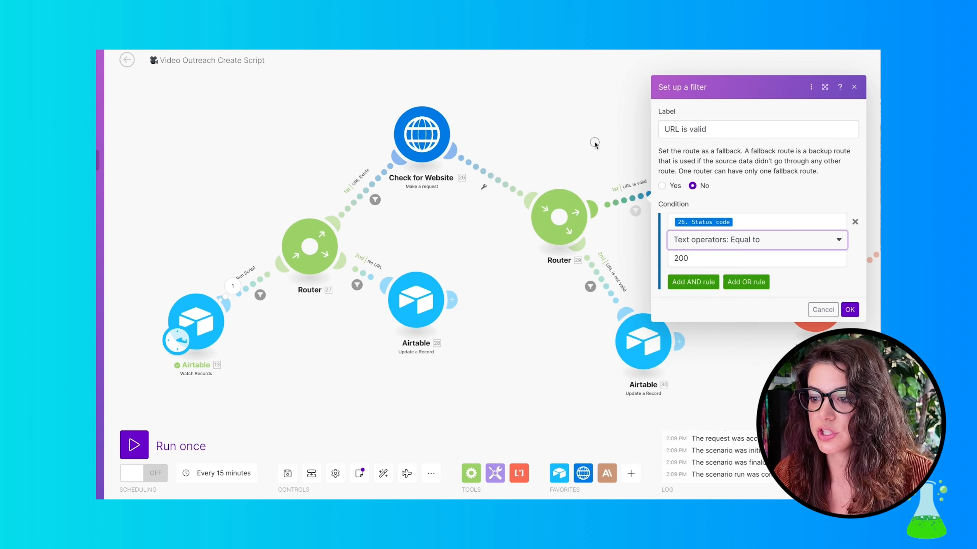
click(593, 140)
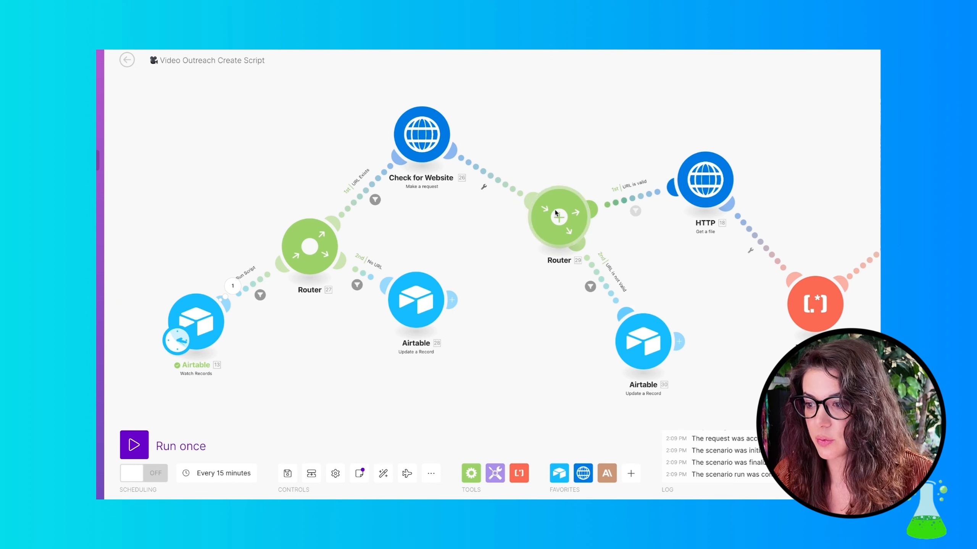
Look up the HTTP actions and check the URL mapping in the Get a file module on the URL is valid route
drag(816, 148, 515, 147)
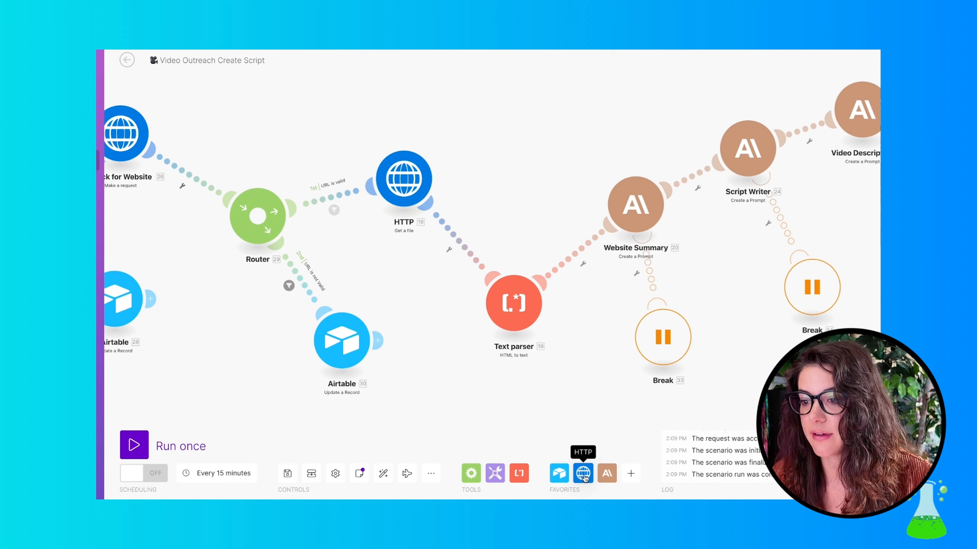
click(583, 475)
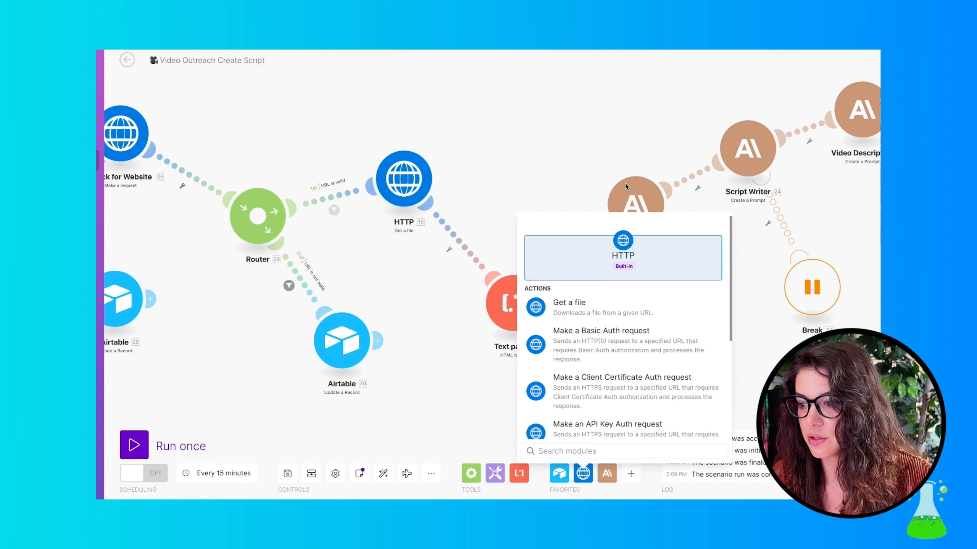
click(519, 143)
click(403, 186)
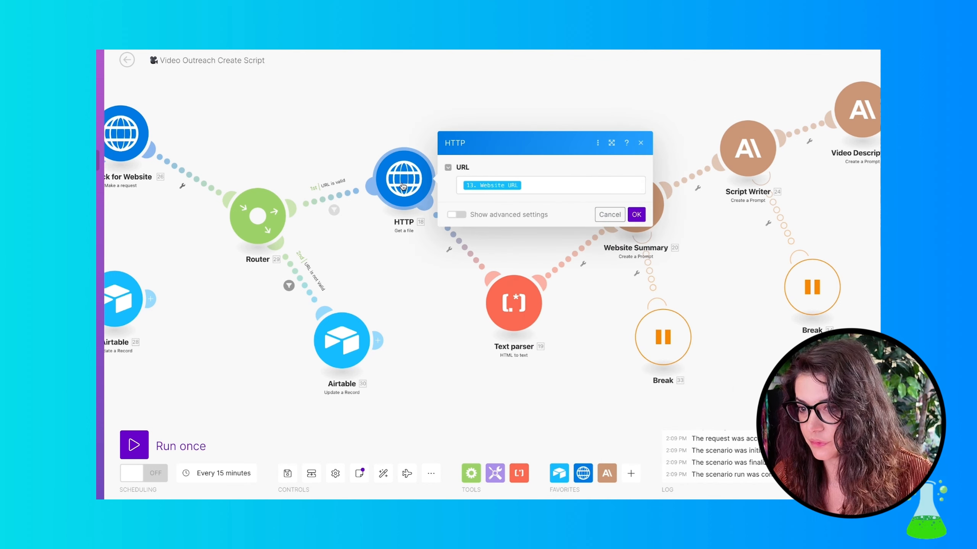
click(551, 186)
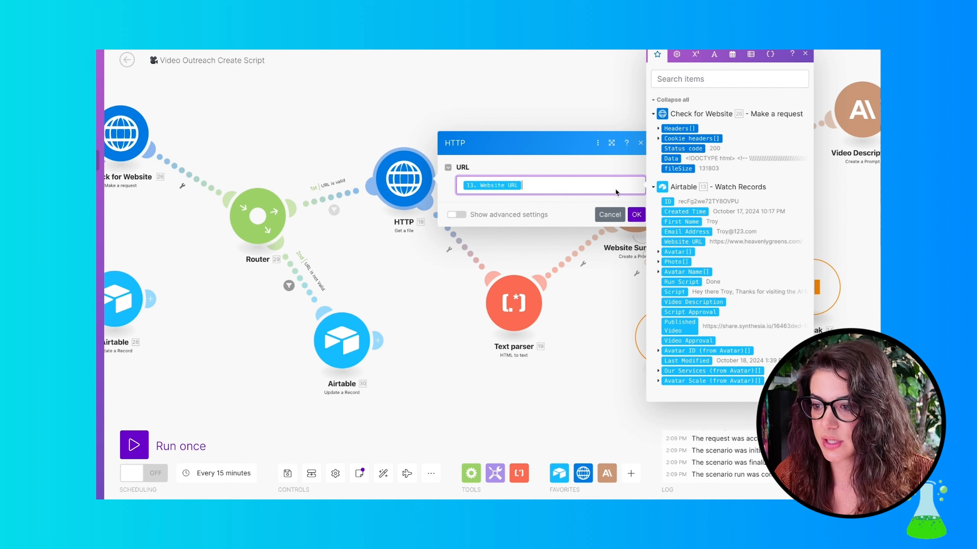
click(640, 143)
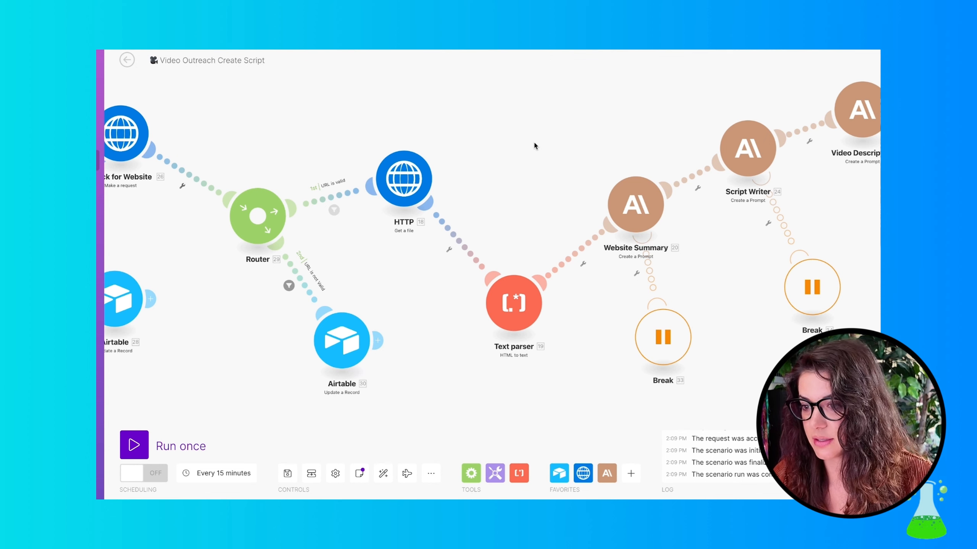
Check the HTML field mapping in the Text parser HTML to text module against the available HTTP outputs
click(516, 306)
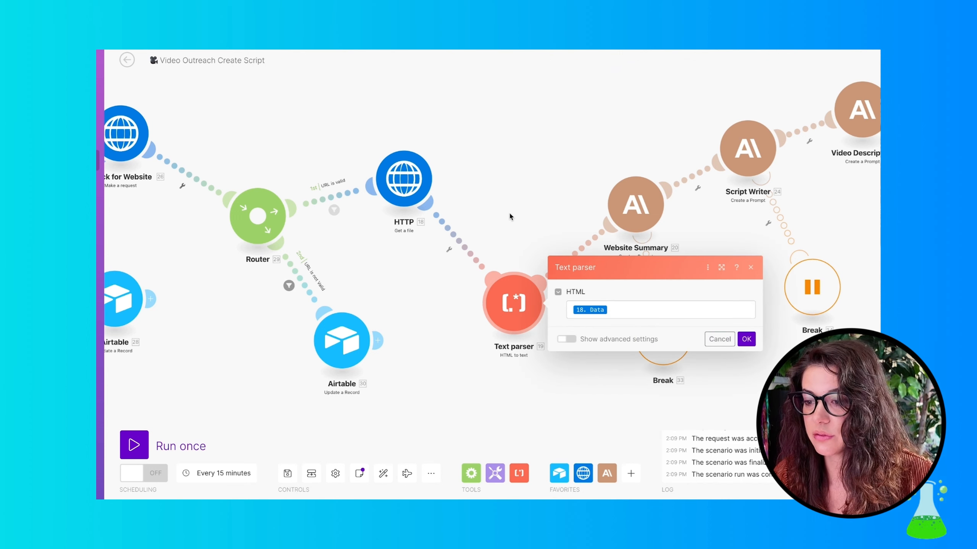
click(614, 310)
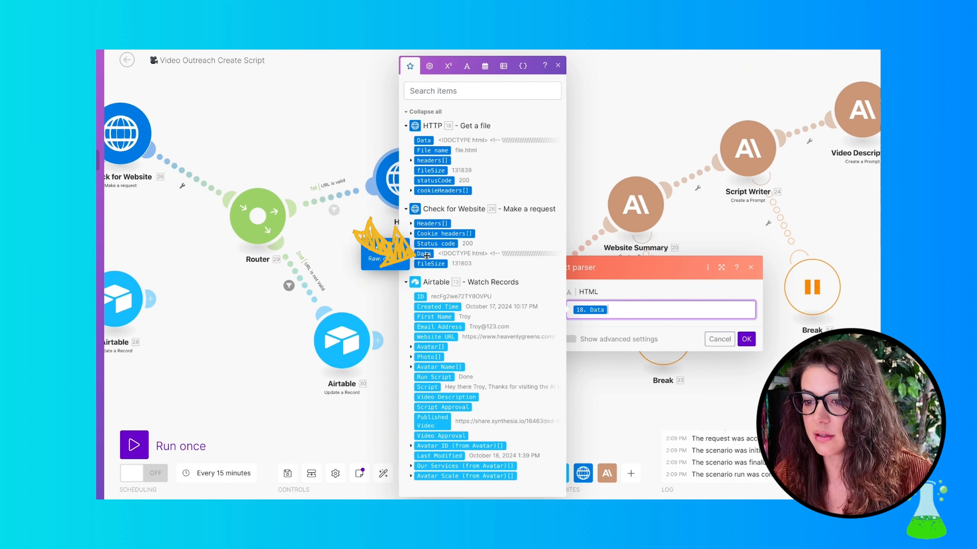
click(747, 340)
Review the Website Summary module's Claude model, max tokens, message role and content type settings
drag(716, 259, 518, 278)
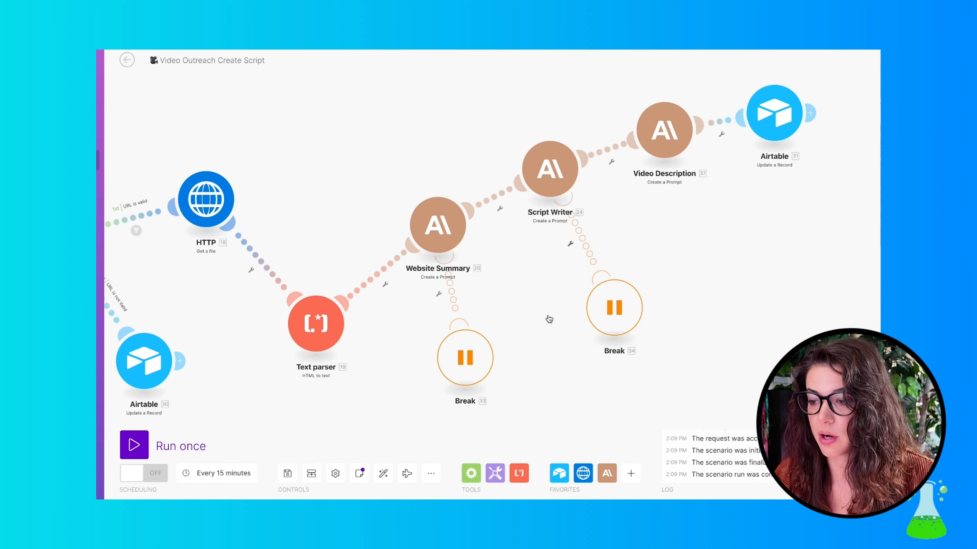
click(439, 225)
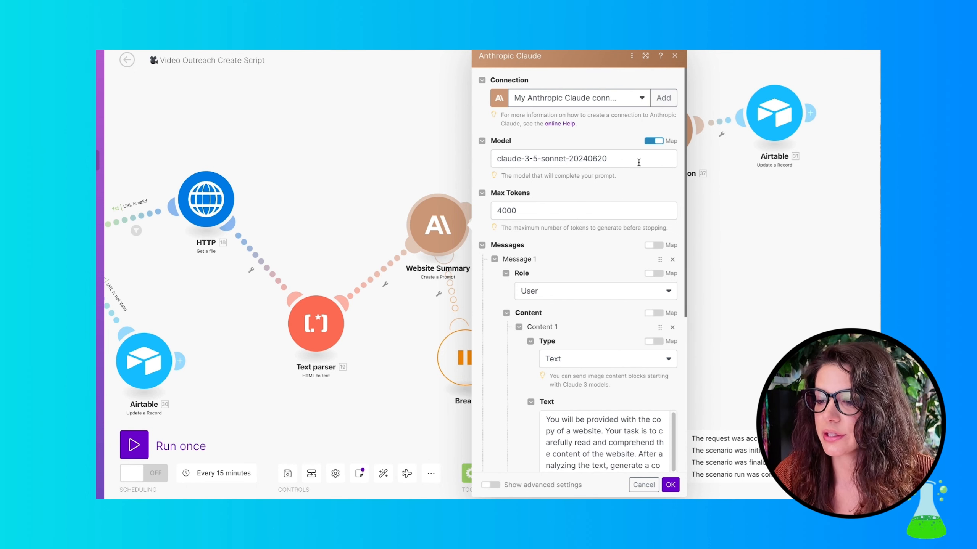
click(587, 212)
click(591, 262)
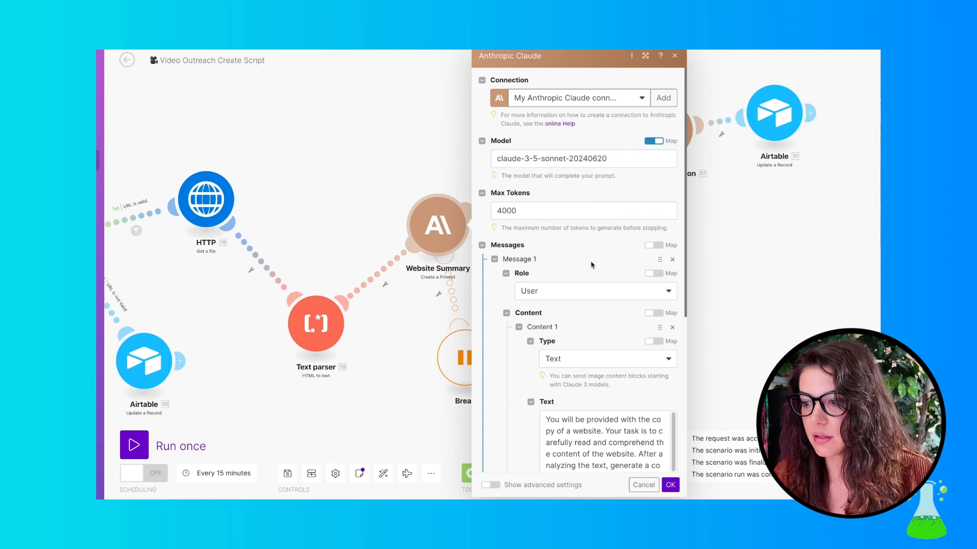
scroll(606, 279, down, 3)
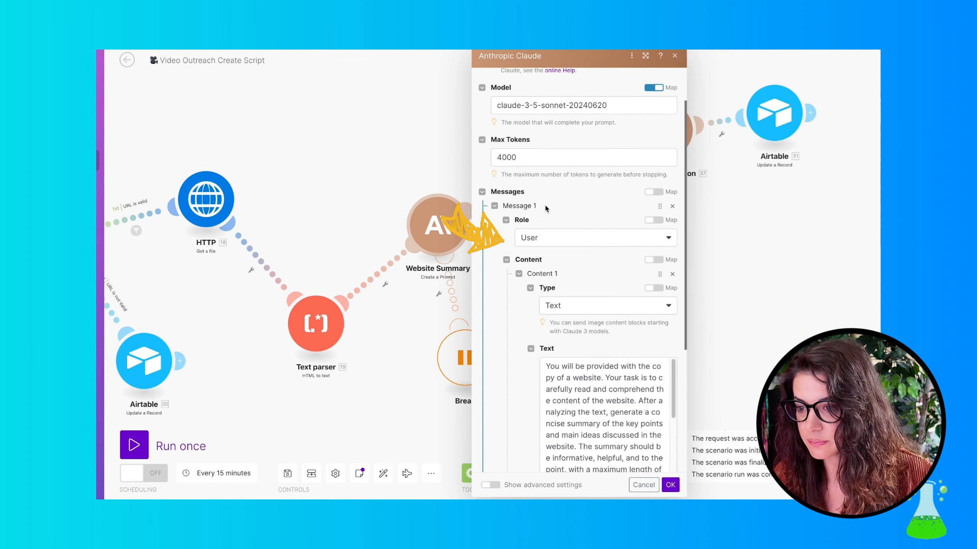
scroll(621, 290, down, 5)
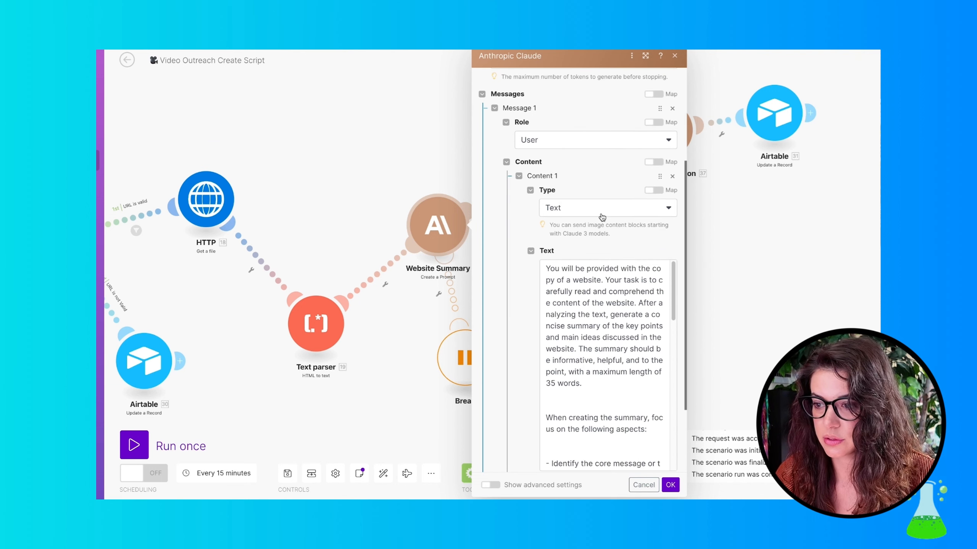
scroll(631, 319, down, 2)
scroll(632, 320, up, 2)
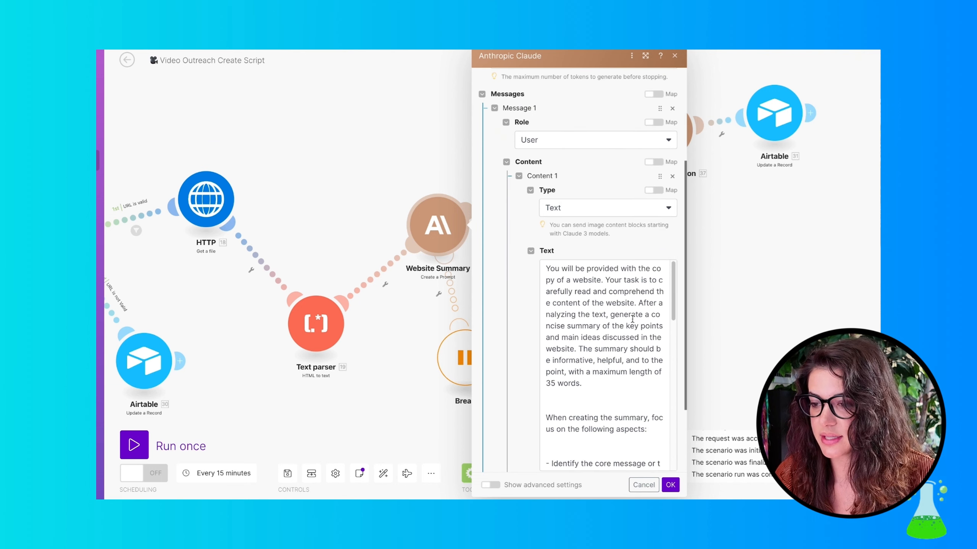
Read through the Website Summary prompt from the summary instructions to the Text parser variable that ends it
drag(546, 268, 663, 378)
scroll(654, 349, down, 3)
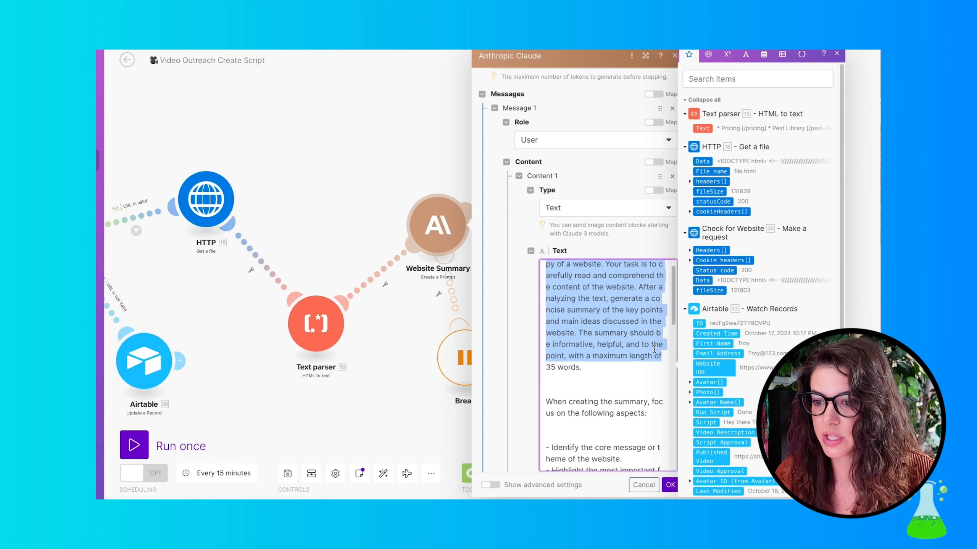
click(625, 324)
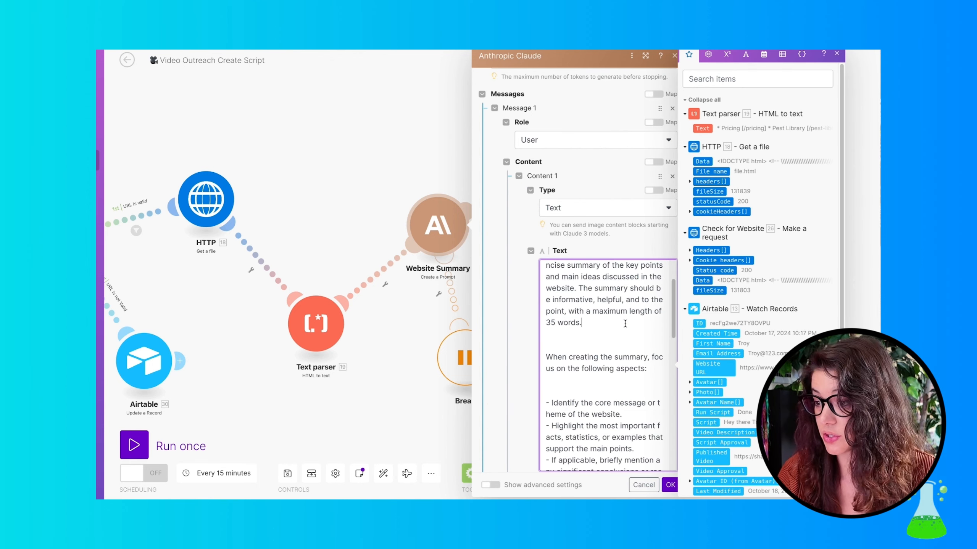
scroll(625, 324, up, 3)
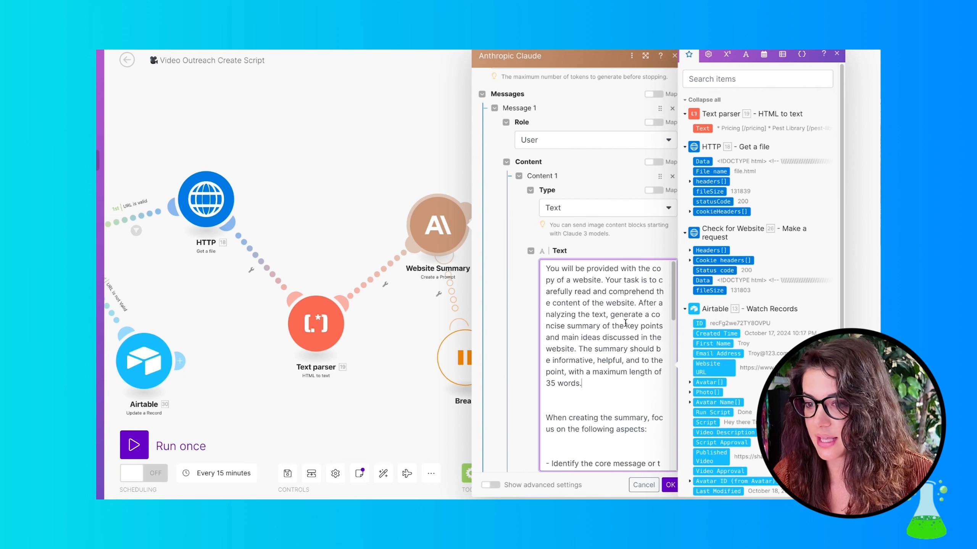
scroll(625, 371, down, 1)
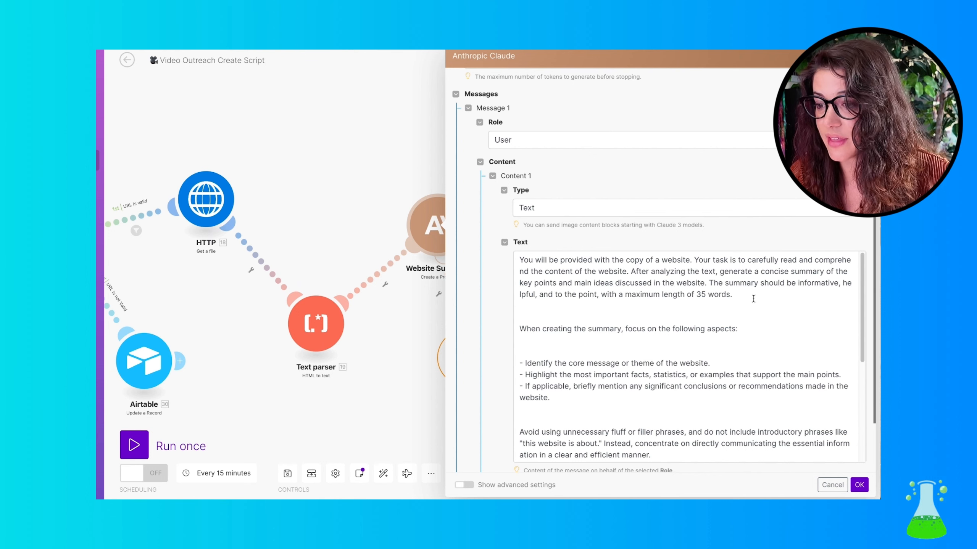
scroll(767, 333, down, 2)
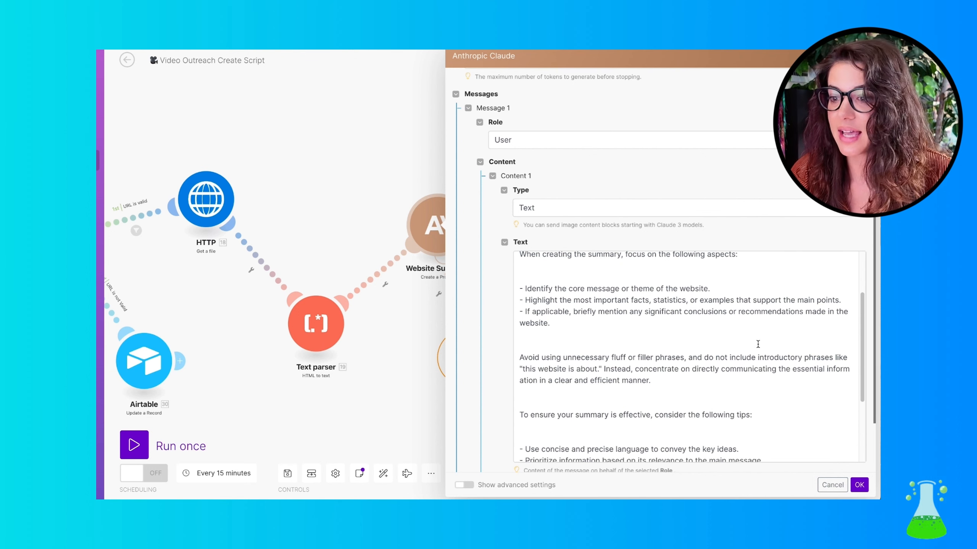
scroll(754, 347, down, 3)
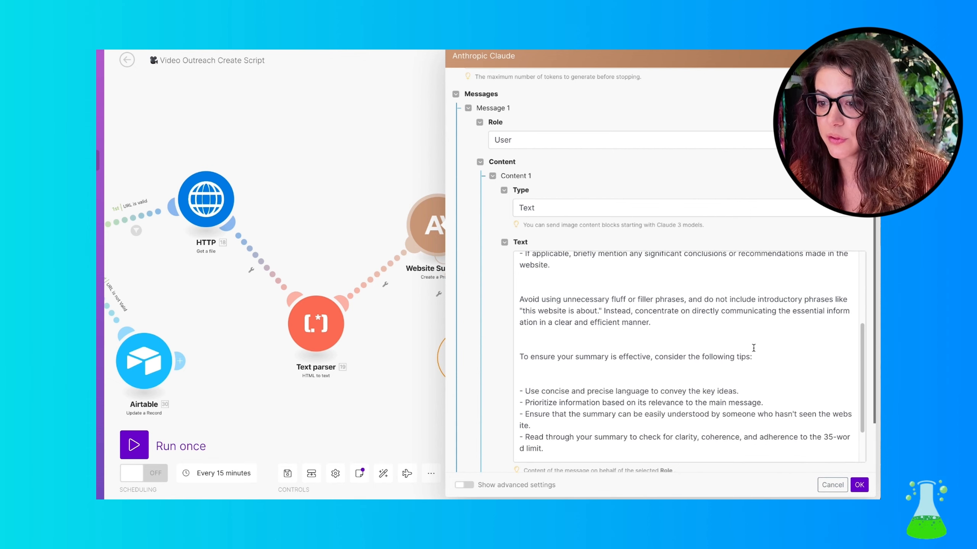
scroll(752, 347, down, 2)
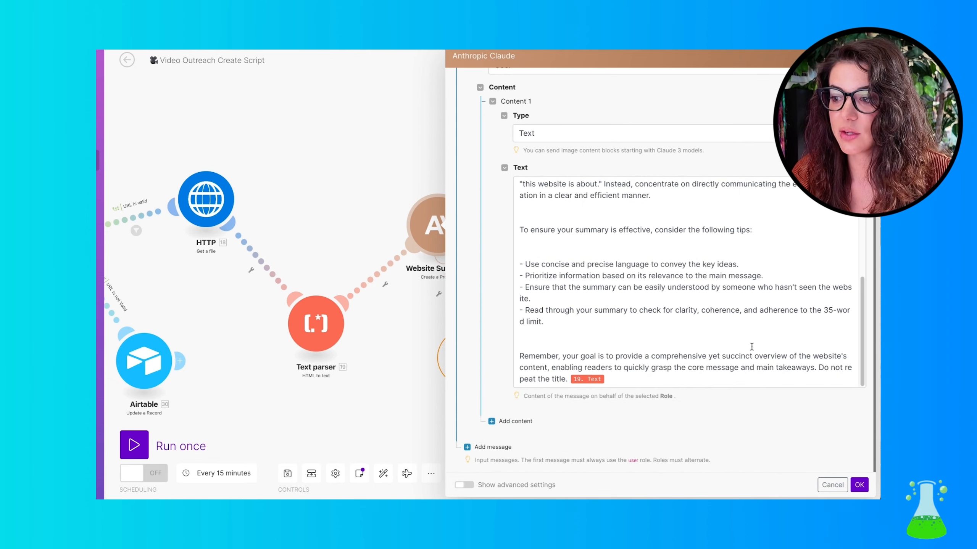
click(654, 380)
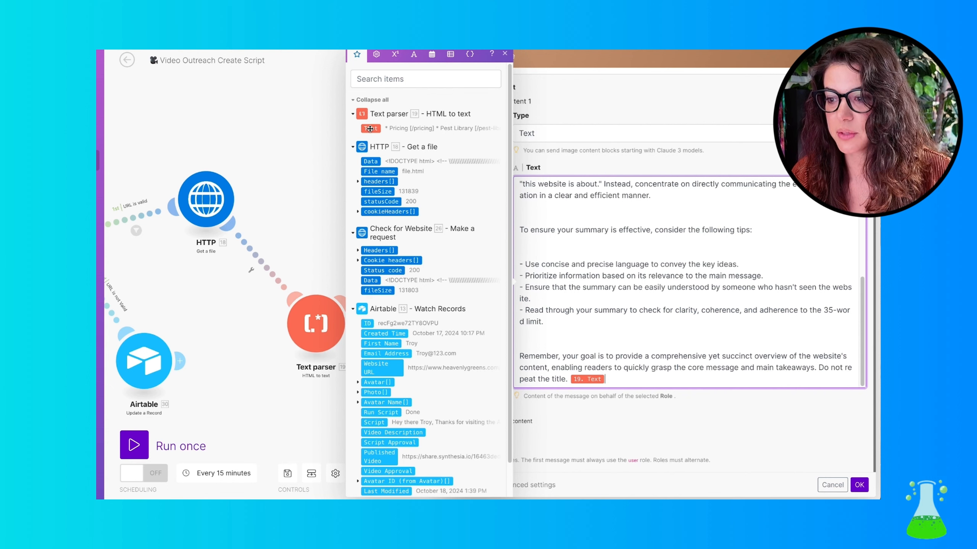
right_click(442, 218)
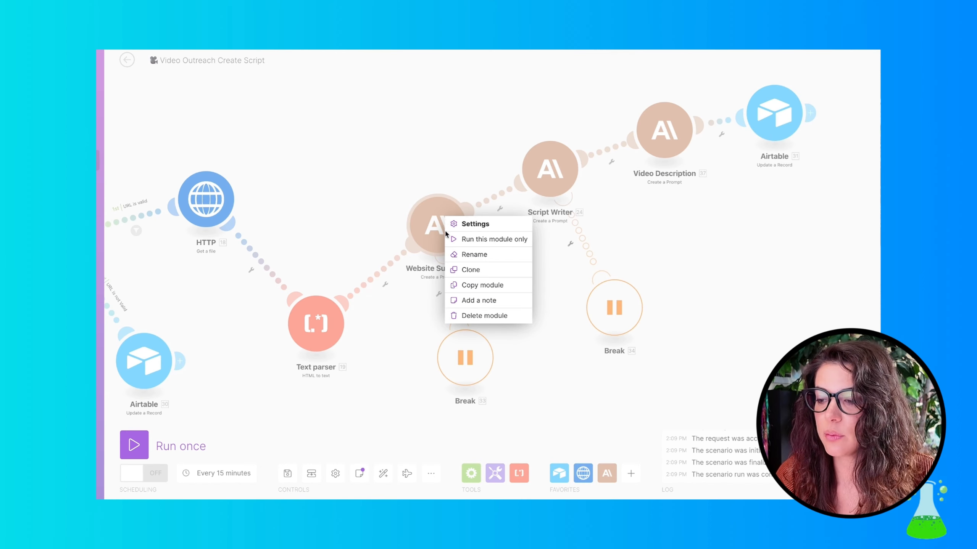
right_click(671, 133)
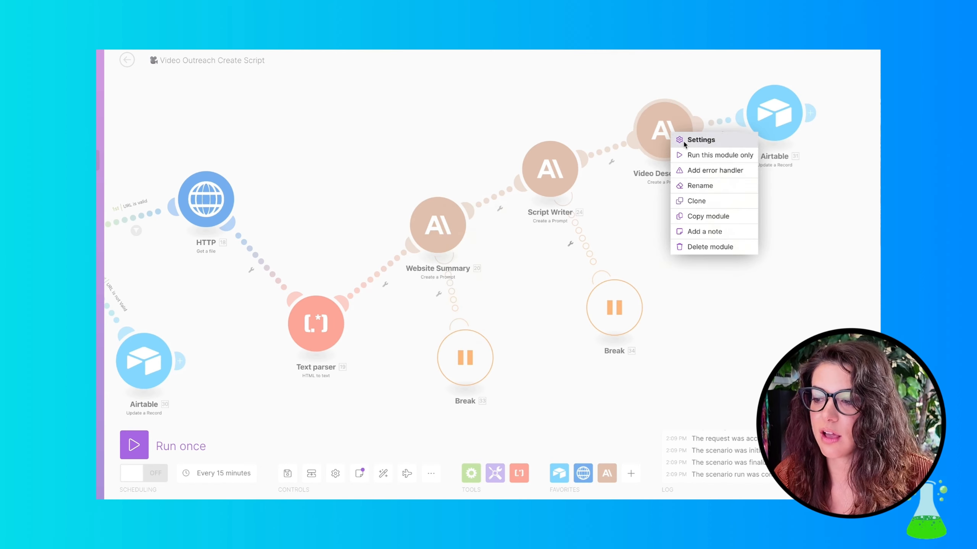
click(716, 174)
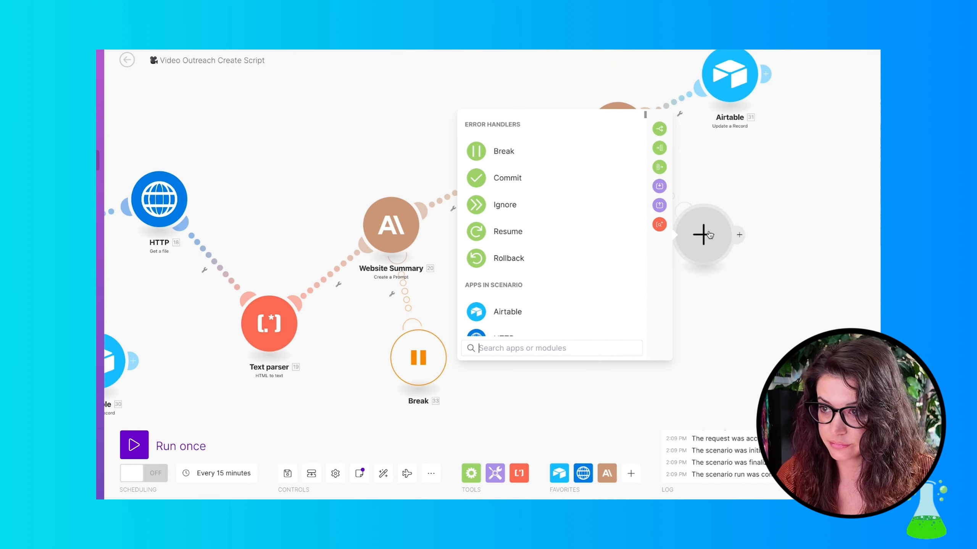
click(479, 153)
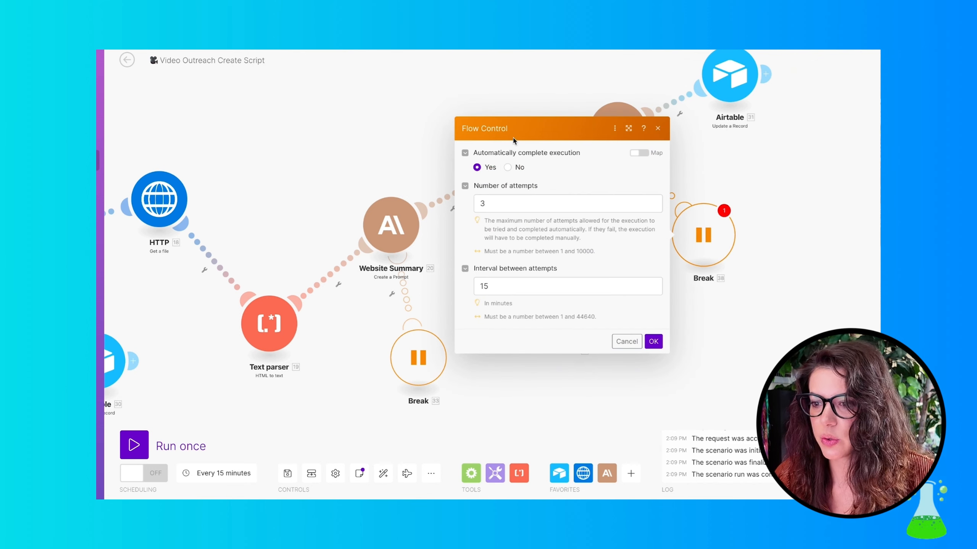
click(657, 127)
right_click(706, 232)
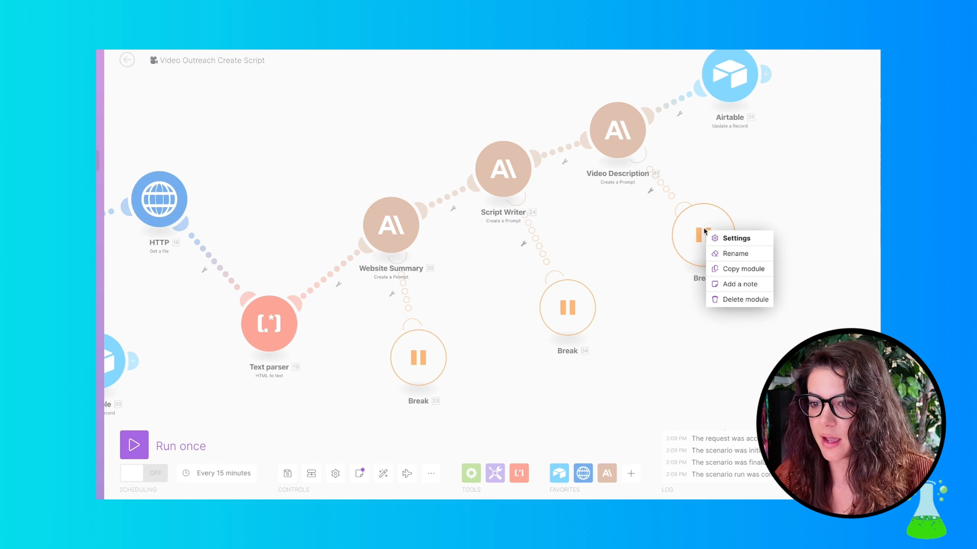
click(737, 299)
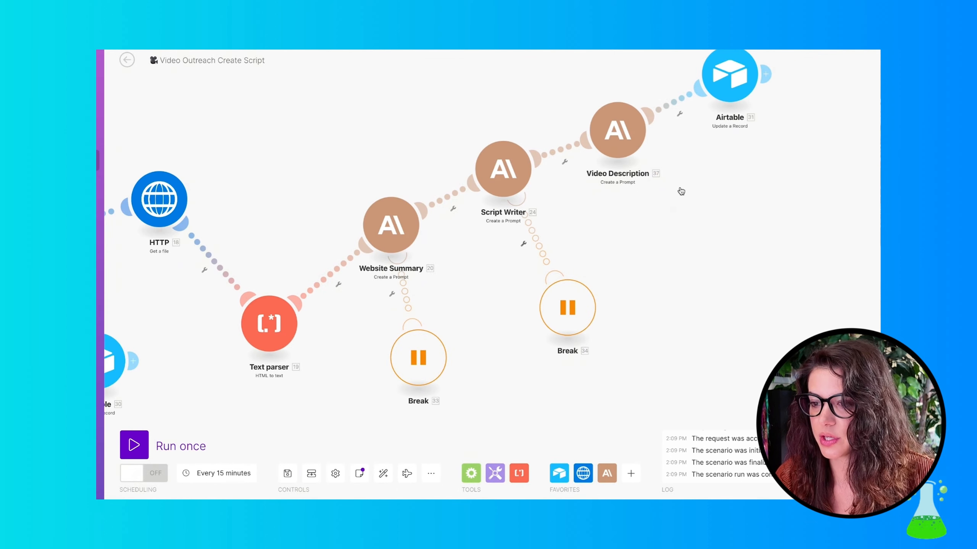
Add a Break error handler to the Video Description module with automatic completion, 3 attempts and a 15-minute interval
right_click(617, 132)
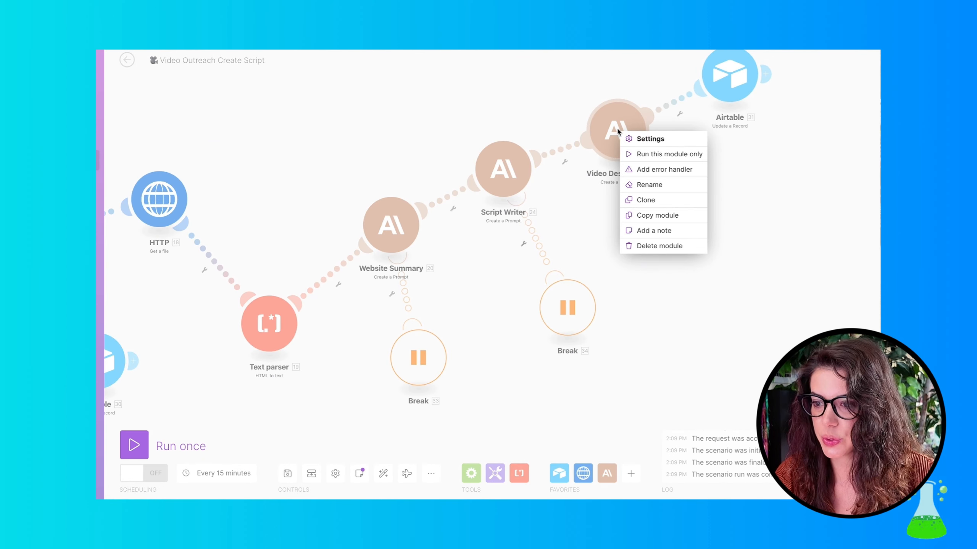
click(664, 170)
click(520, 105)
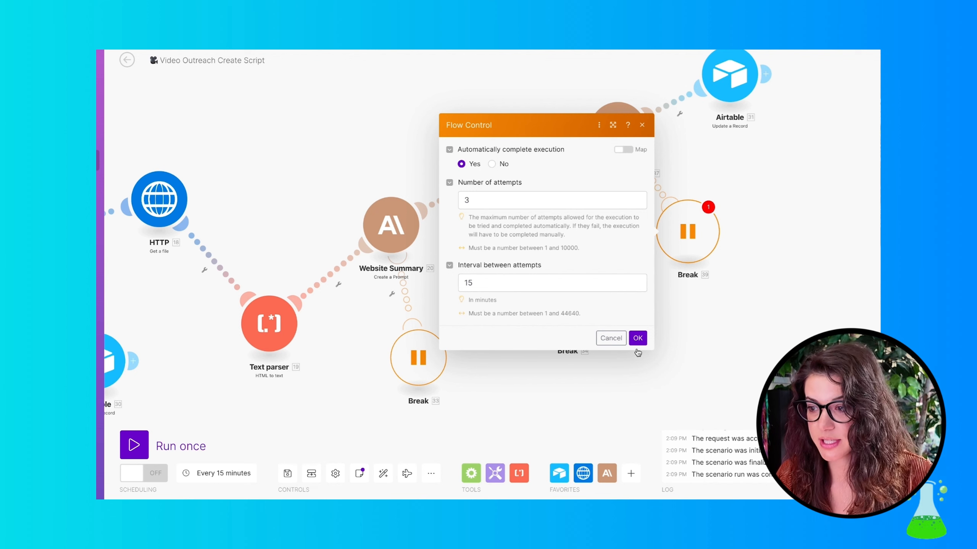
click(638, 338)
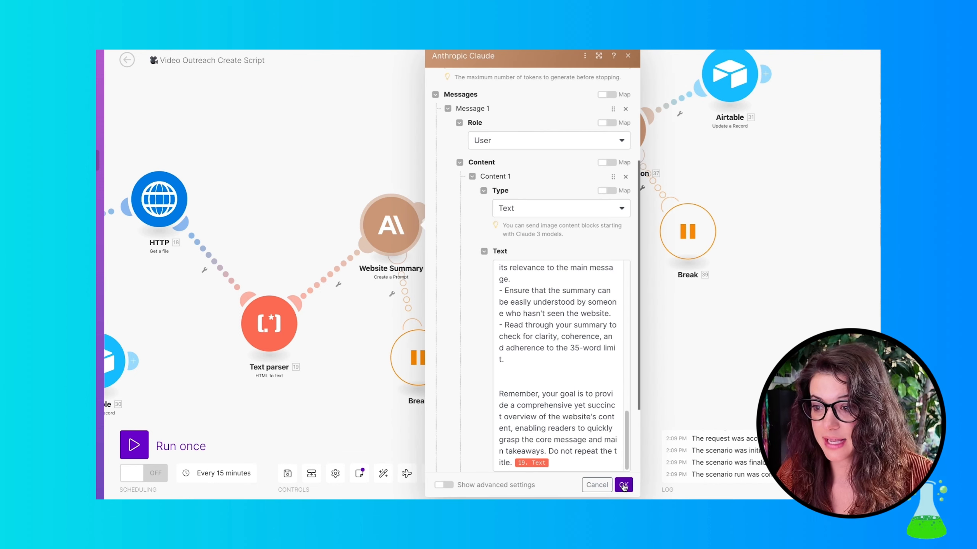
click(626, 484)
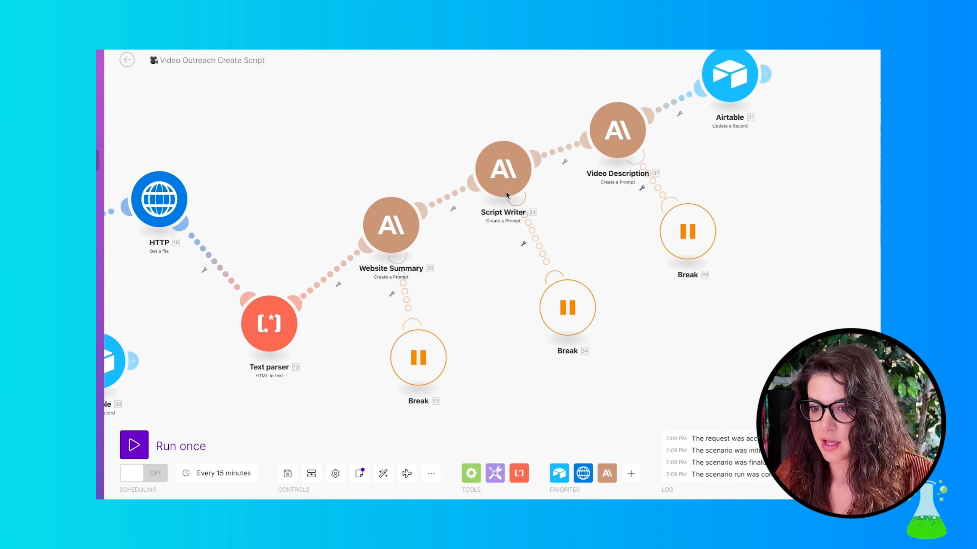
Review the Script Writer module's max tokens, message role and content type settings, and enlarge its settings for reading the prompt
click(501, 171)
scroll(695, 275, down, 5)
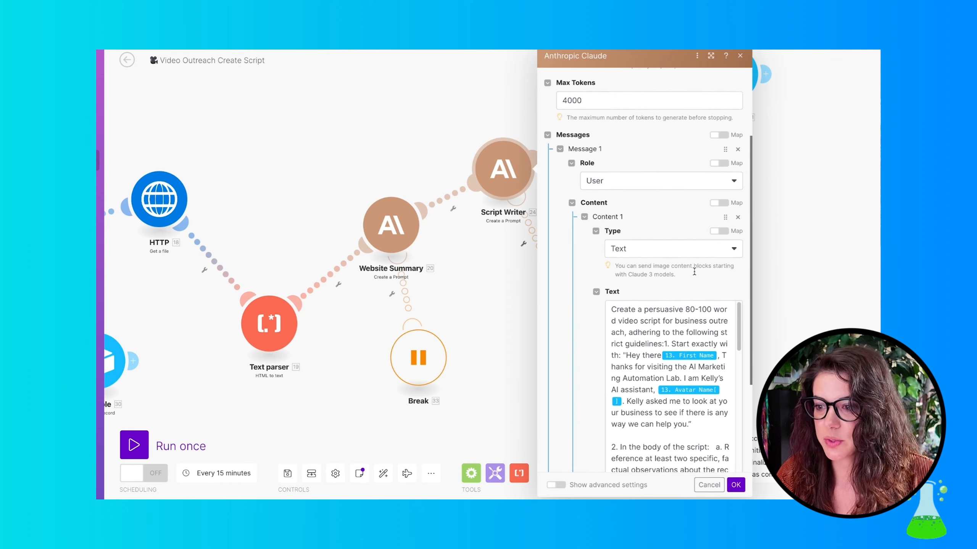
scroll(642, 276, up, 1)
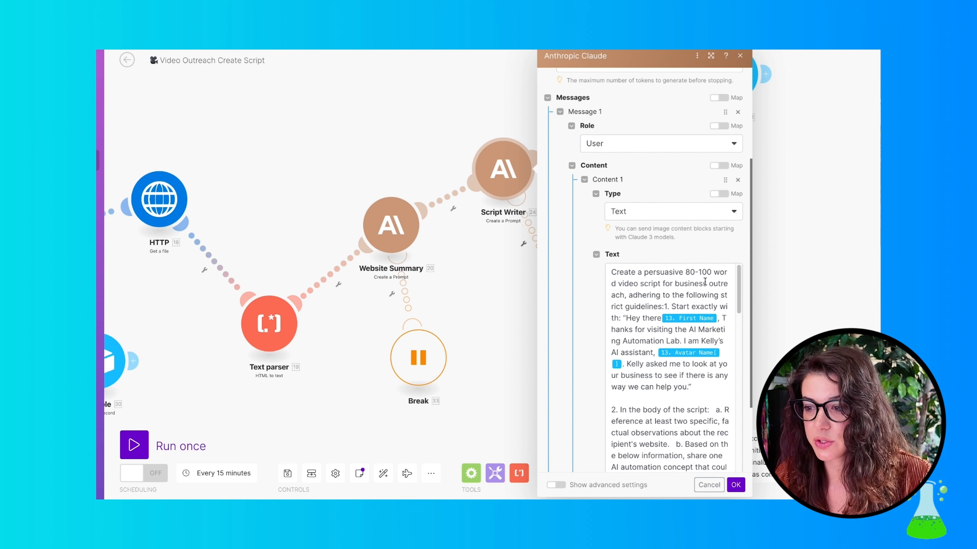
click(711, 56)
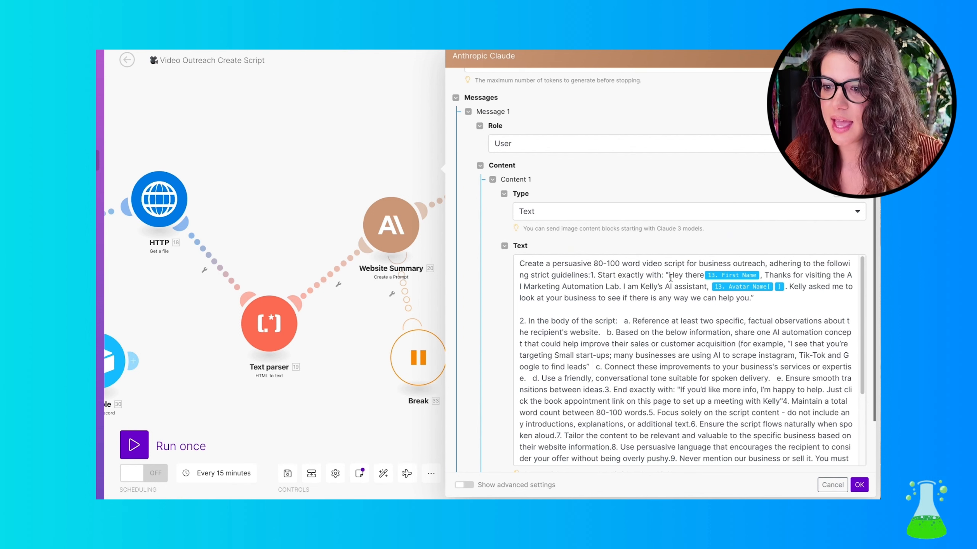
Check the First Name and Avatar Name variables in the Script Writer prompt's opening line against the Airtable Watch Records outputs
click(758, 275)
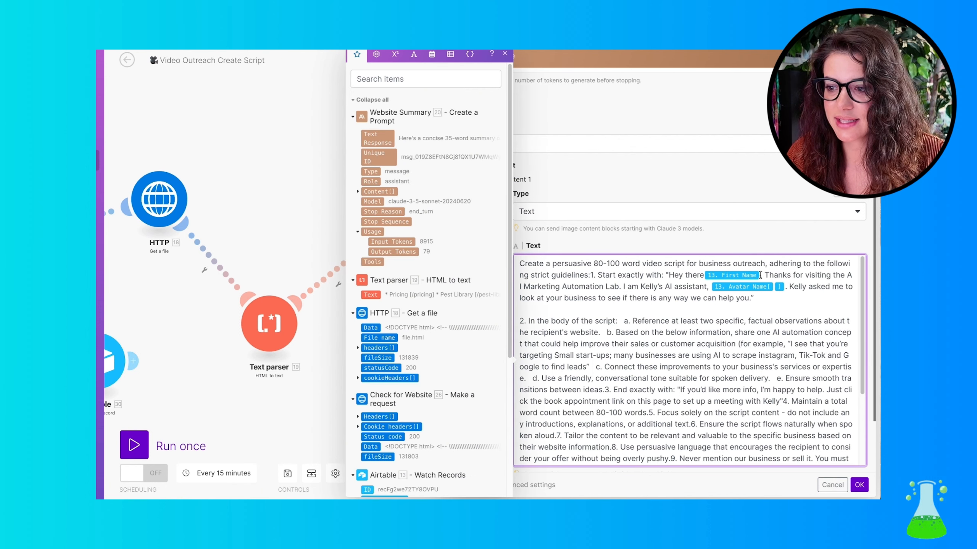
scroll(451, 341, down, 5)
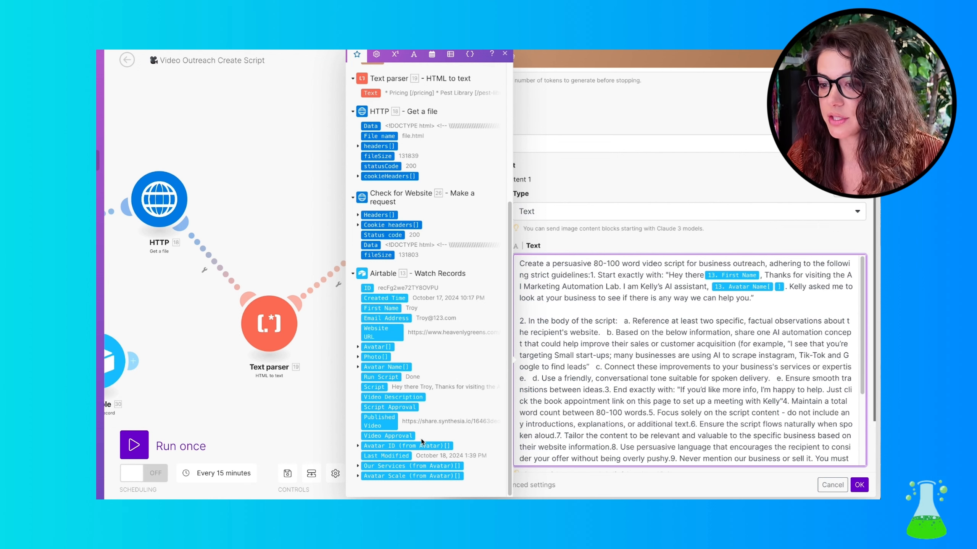
scroll(675, 335, down, 1)
Read through the Script Writer prompt from the script body instructions to its final output rules
scroll(653, 308, down, 1)
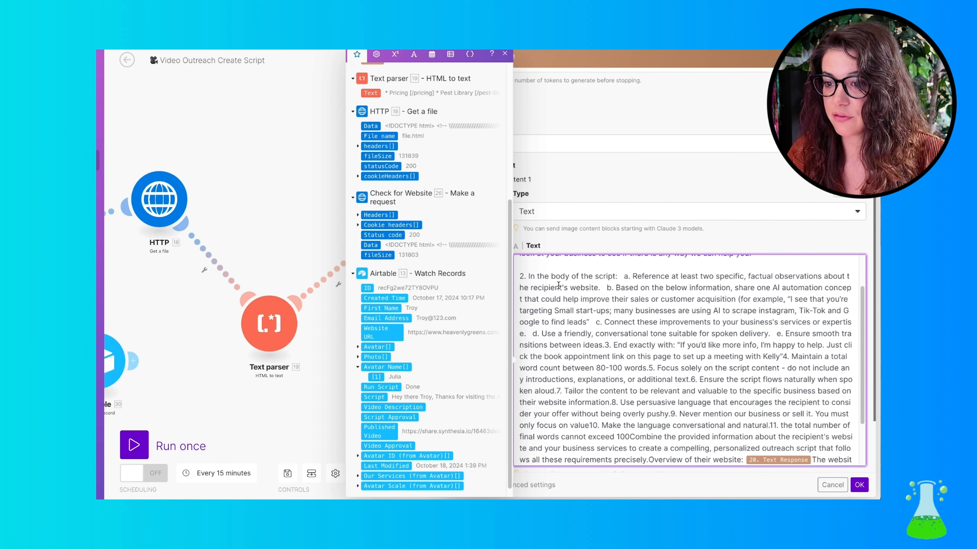
scroll(658, 299, down, 1)
scroll(658, 299, up, 1)
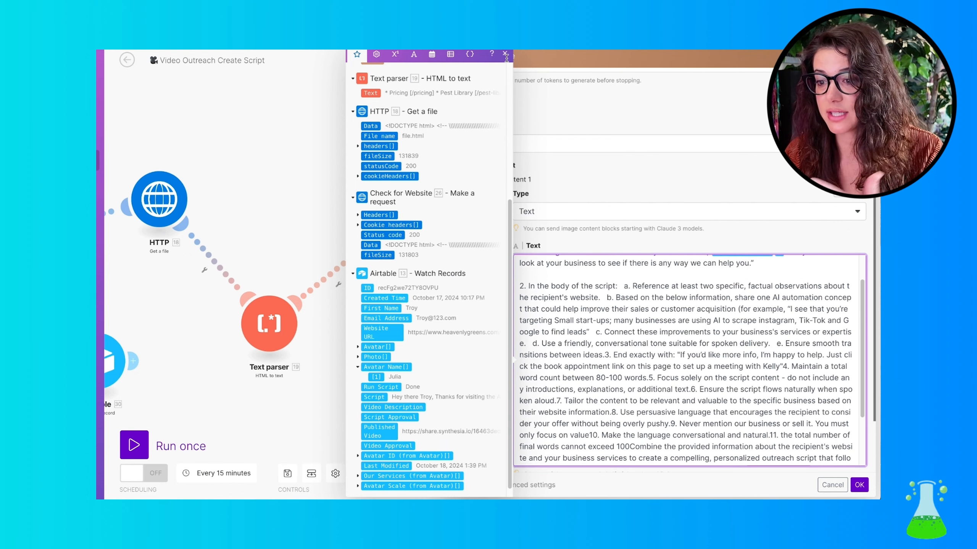
click(505, 54)
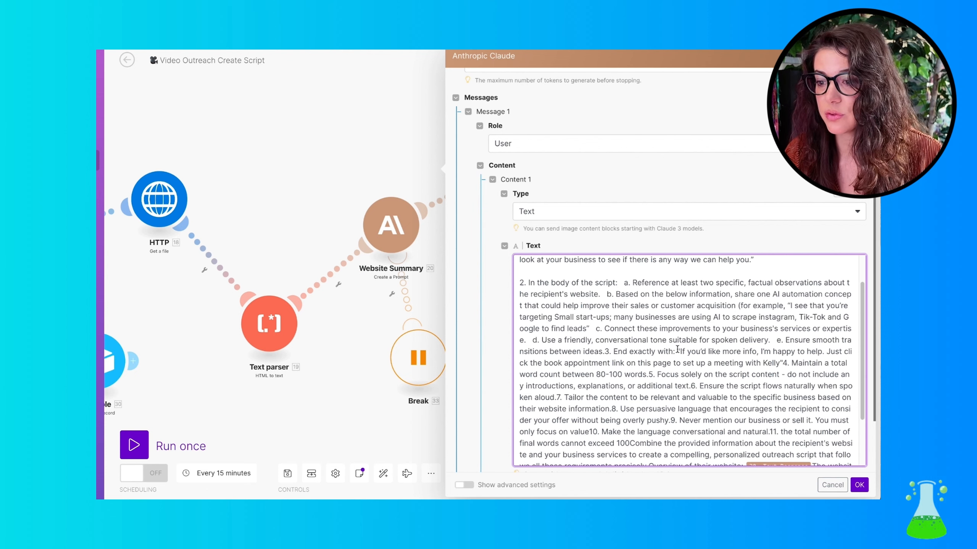
scroll(677, 349, down, 1)
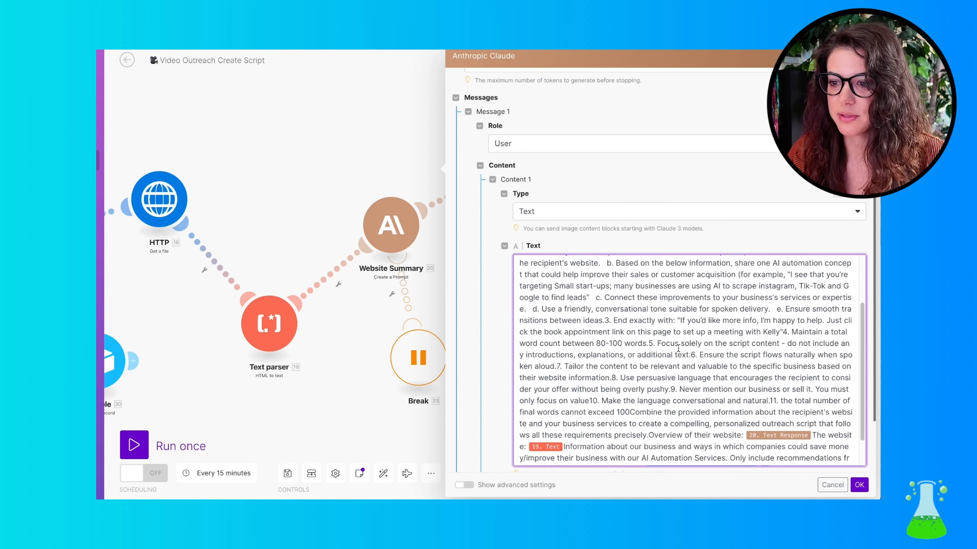
scroll(678, 349, down, 2)
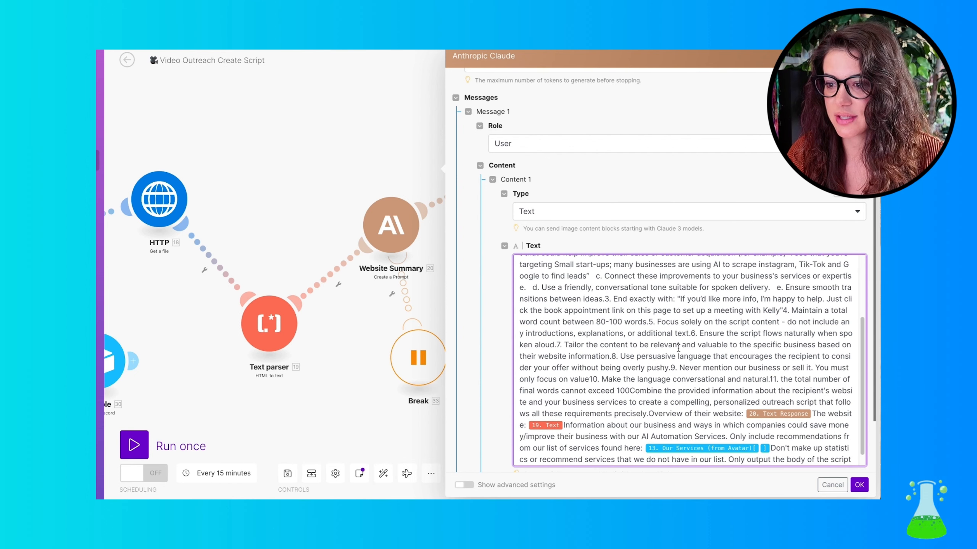
scroll(678, 349, down, 3)
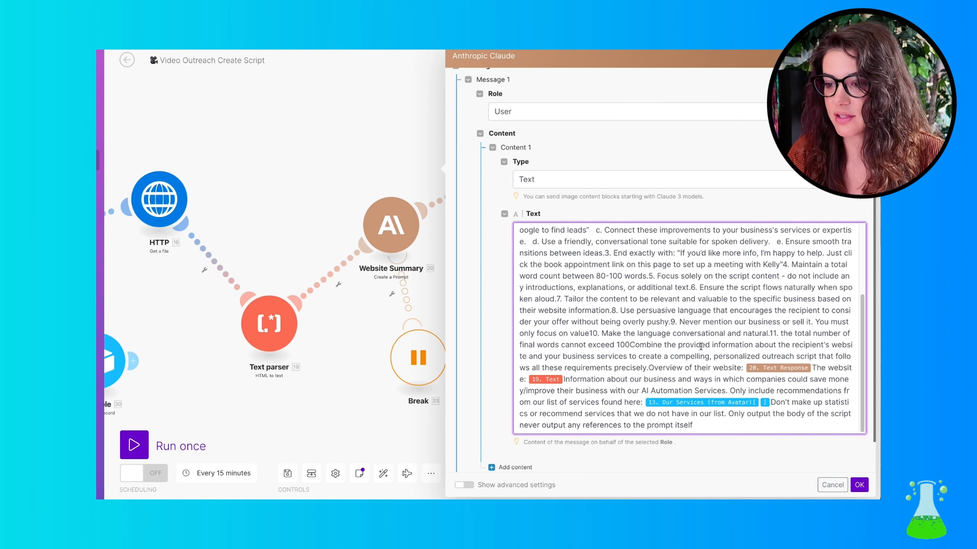
Check the website and services variables in the Script Writer prompt against the Website Summary content and Airtable Our Services (from Avatar) outputs
click(649, 369)
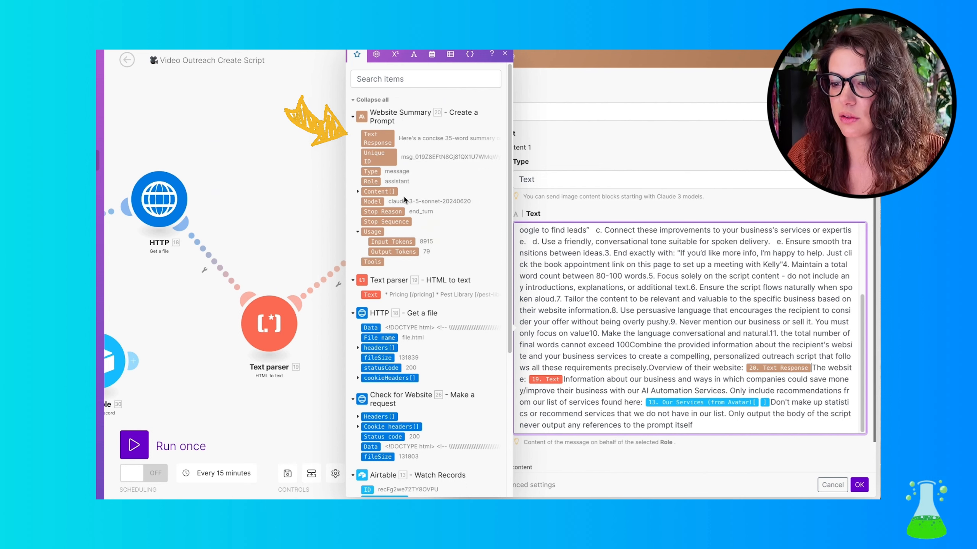
click(379, 191)
scroll(563, 331, down, 1)
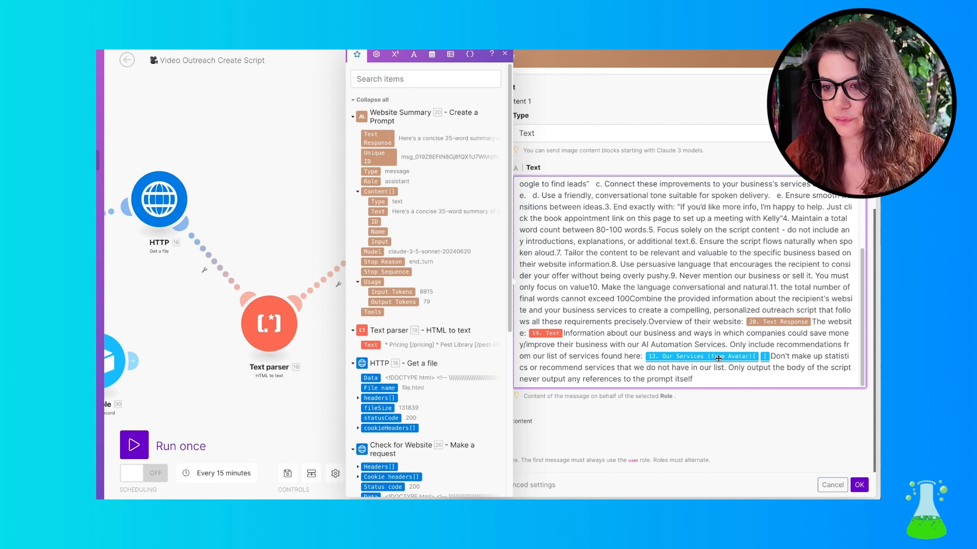
mouse_move(717, 357)
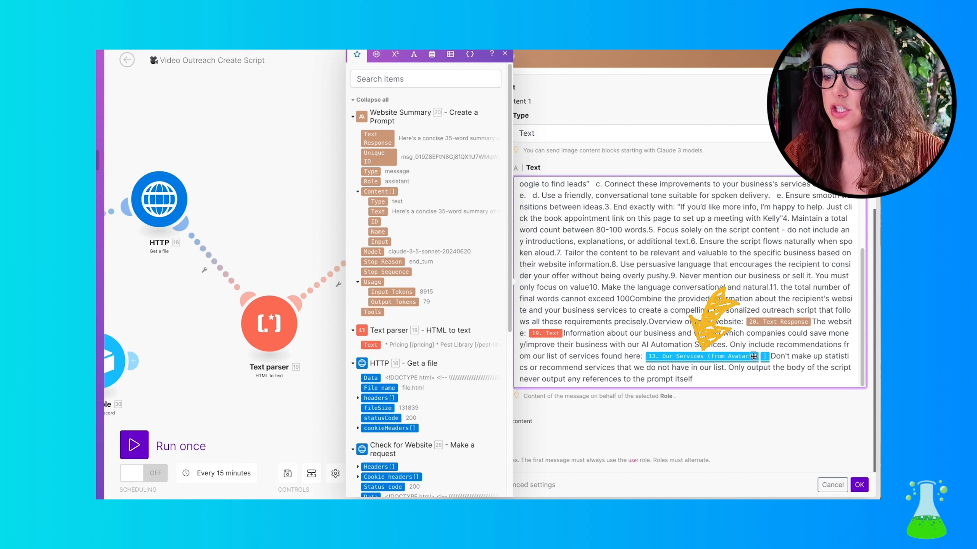
scroll(446, 347, down, 7)
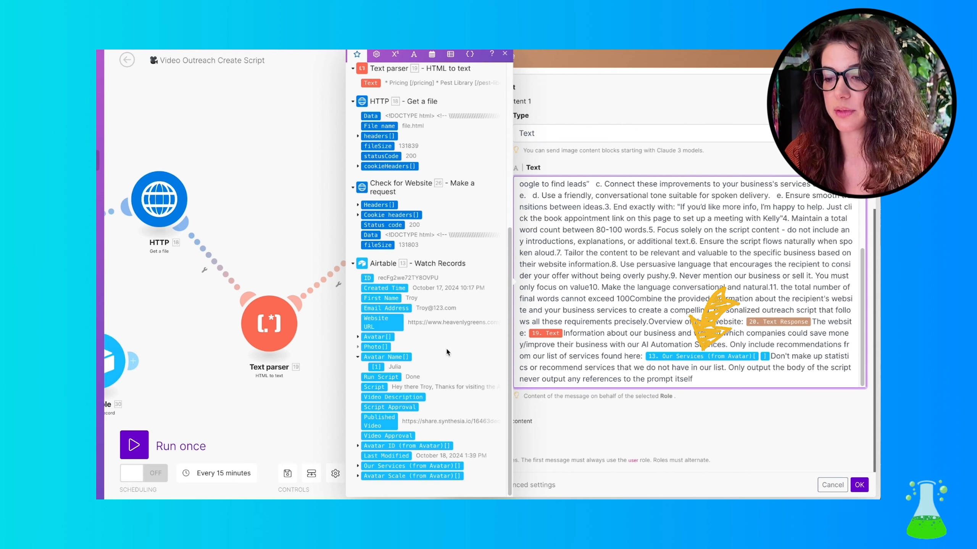
click(358, 466)
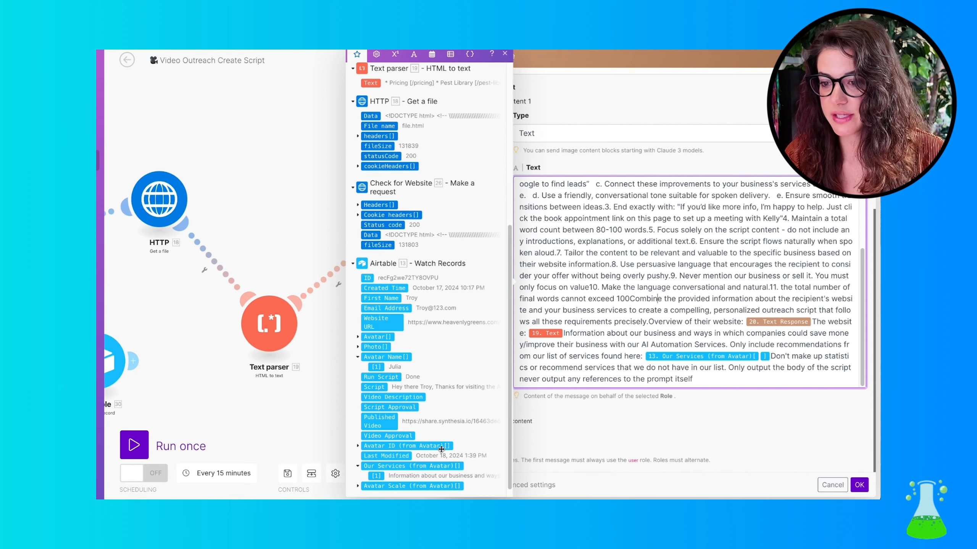
Reread the Script Writer prompt's opening greeting and numbered script guidelines from the beginning
scroll(692, 255, up, 3)
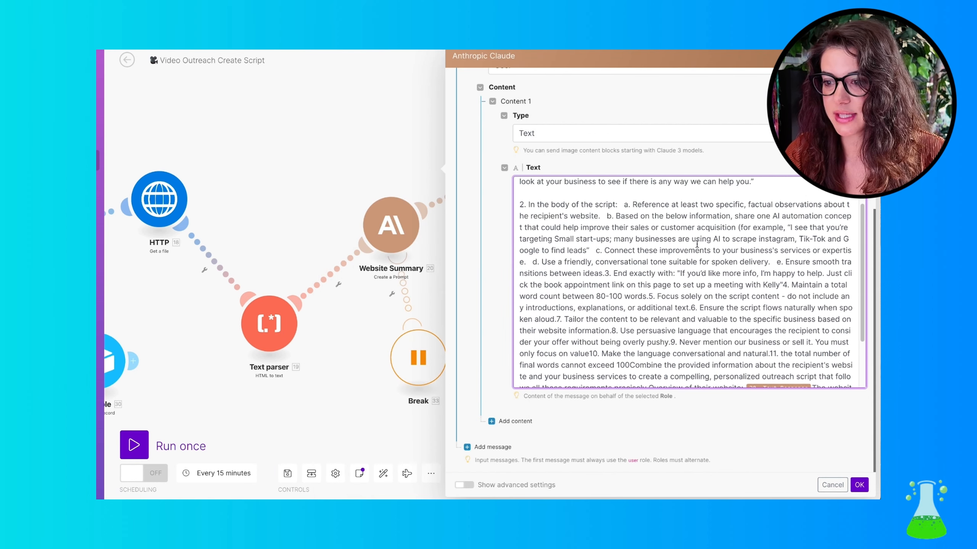
scroll(636, 285, up, 1)
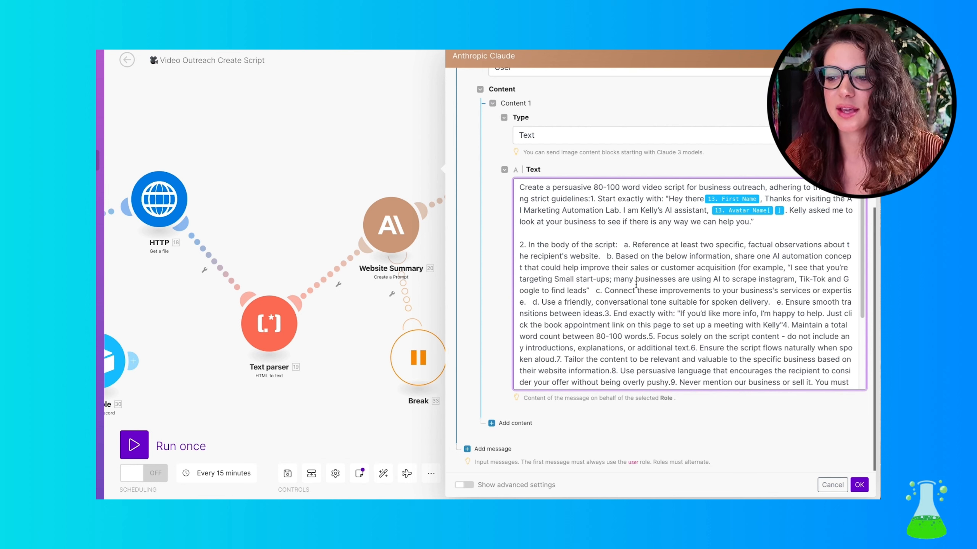
scroll(699, 302, down, 5)
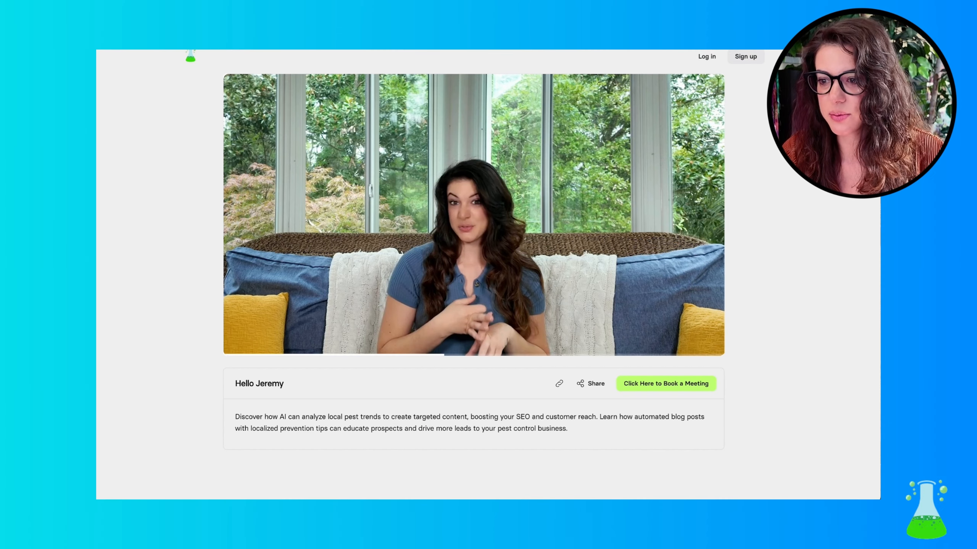
Examine the generated descriptions beneath the pest control and artificial grass outreach videos on their share pages
drag(235, 416, 573, 433)
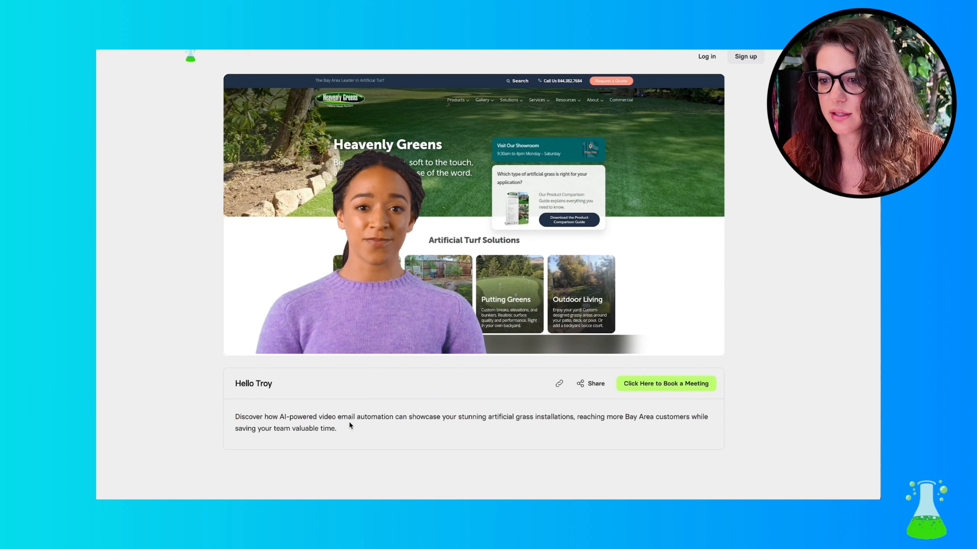
drag(349, 421, 244, 415)
click(355, 421)
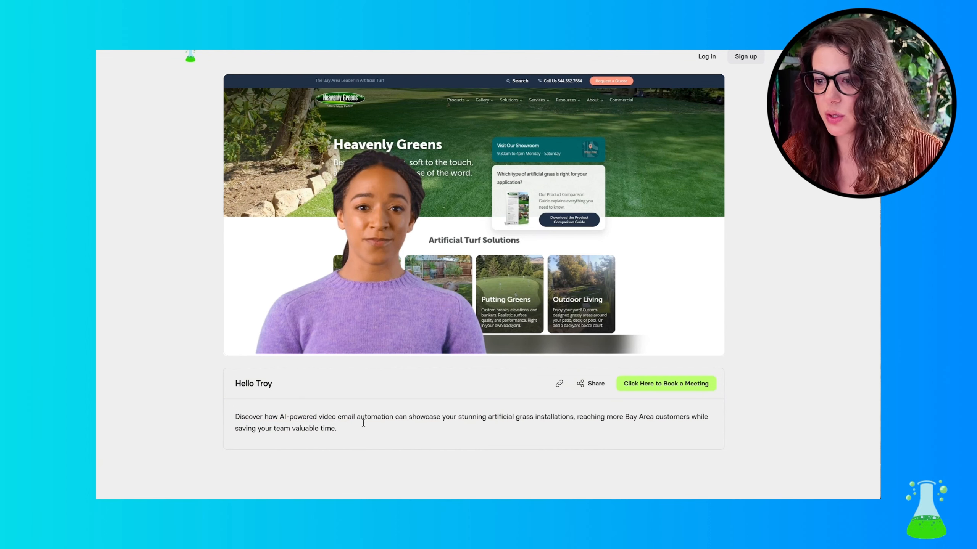
drag(497, 413, 575, 418)
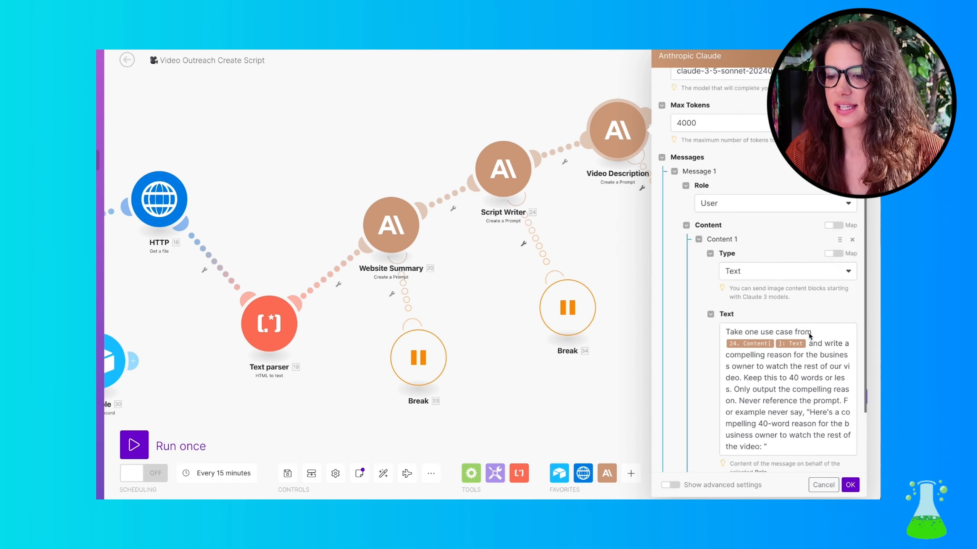
Check the Content Text variable in the Video Description prompt against the Script Writer module's content outputs
scroll(809, 336, down, 2)
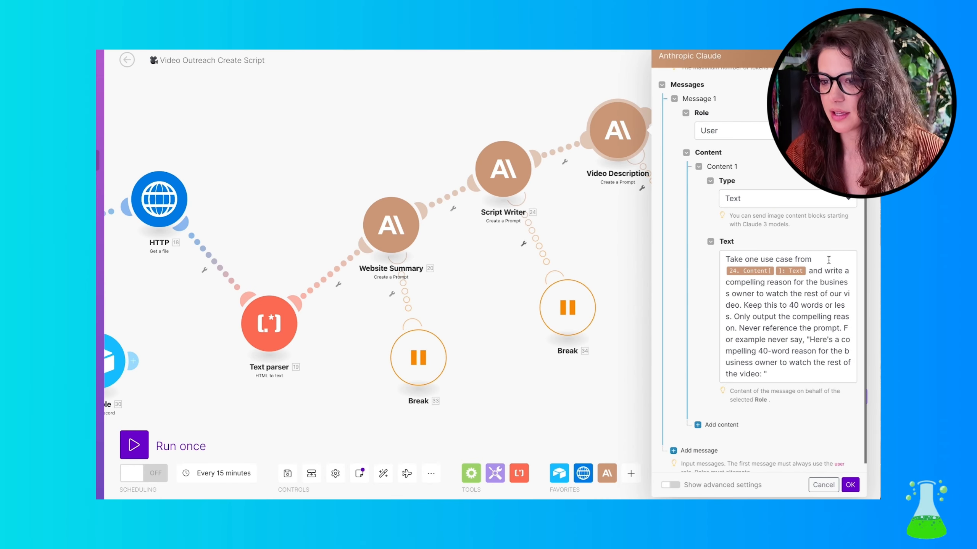
click(803, 272)
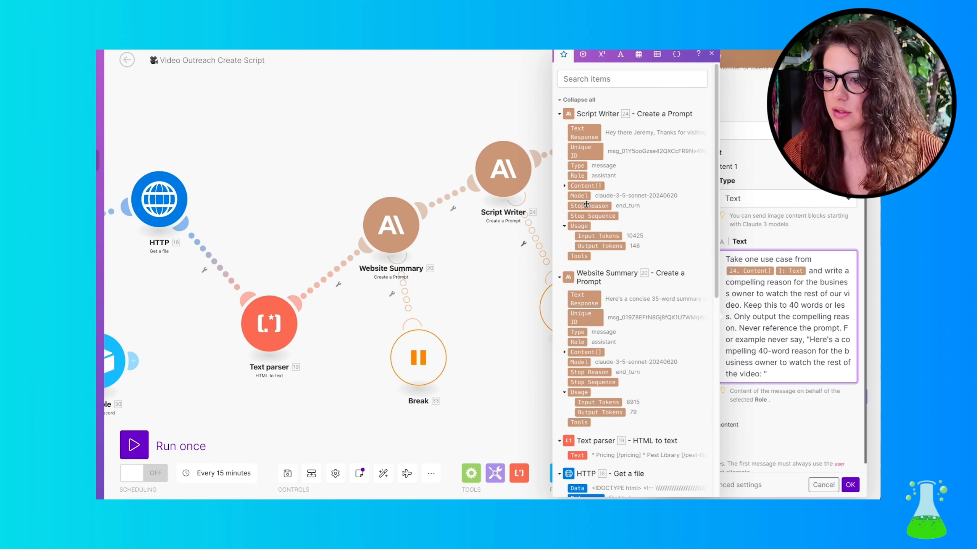
click(564, 186)
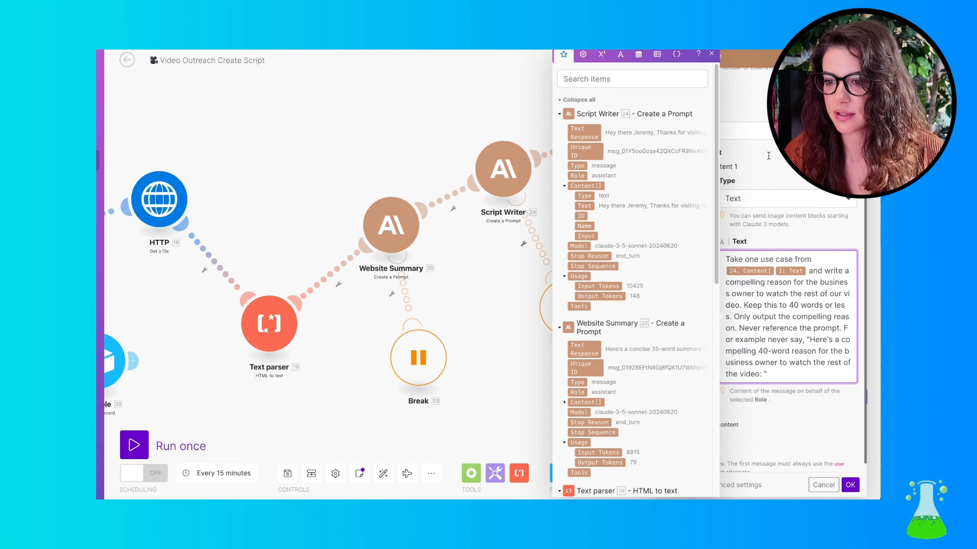
click(711, 53)
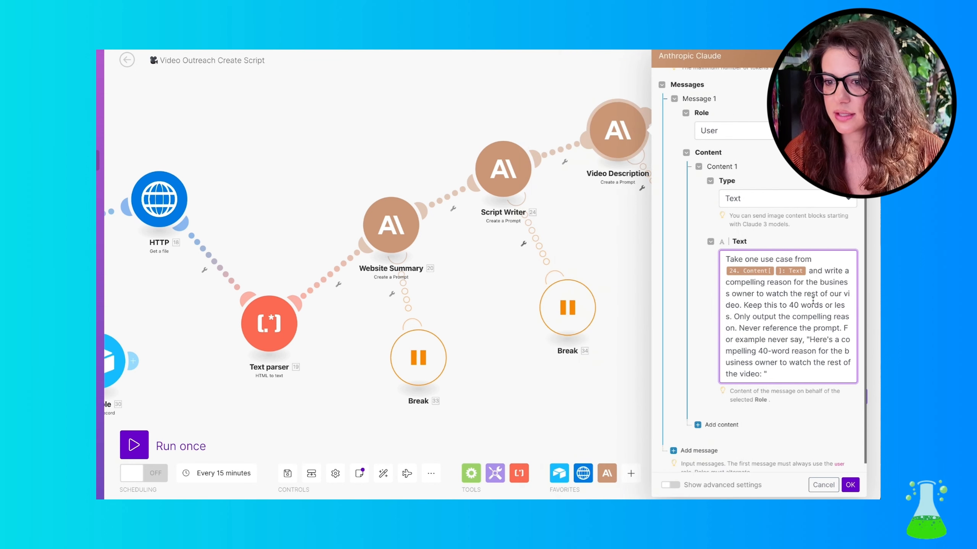
Read the Video Description prompt's 40-word limit and output restrictions, and leave the module without saving
scroll(809, 300, down, 1)
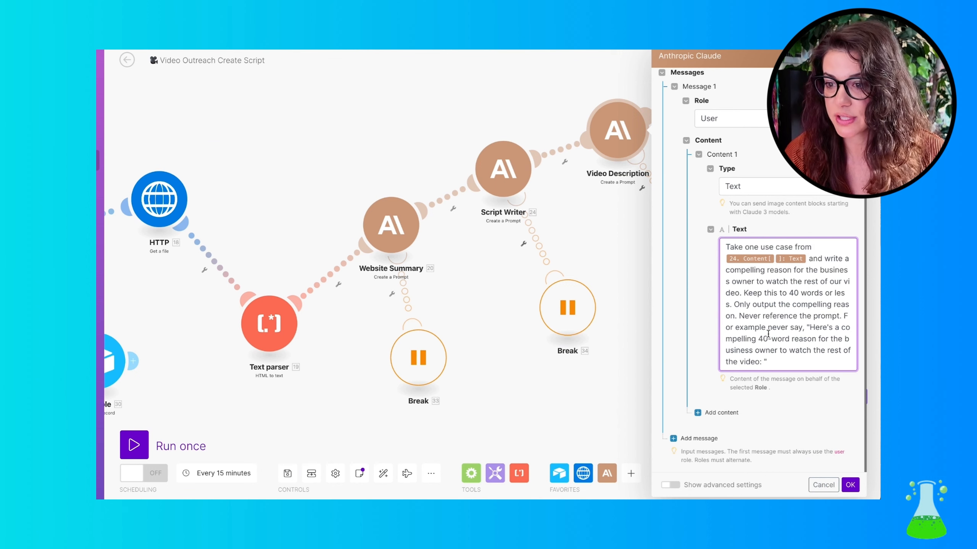
click(800, 361)
click(801, 405)
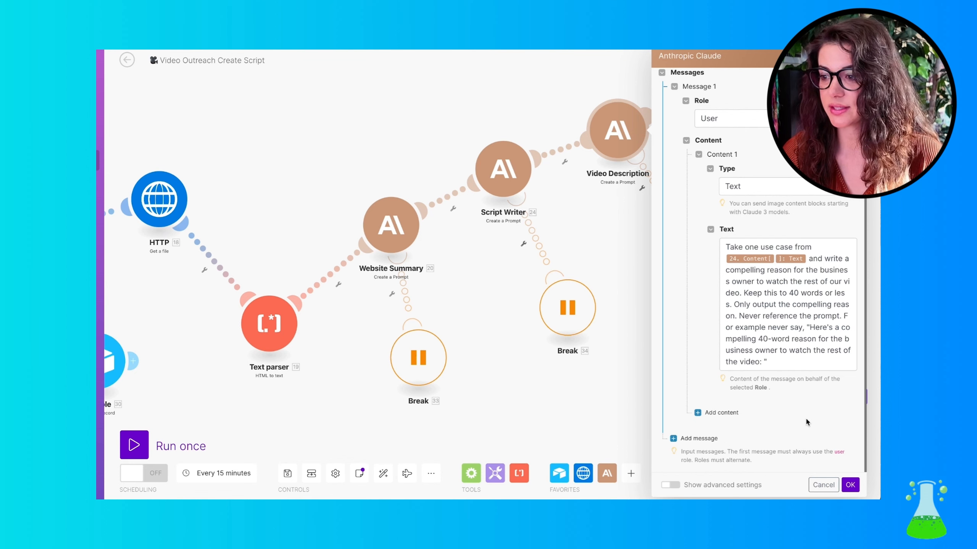
click(833, 485)
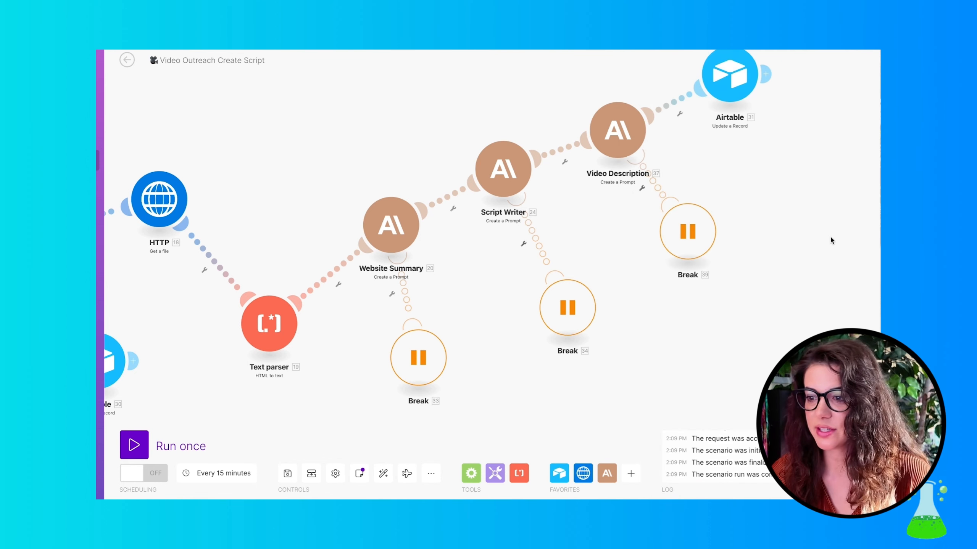
Check the Record ID mapping in the final Airtable Update a Record module against the Watch Records ID output
click(731, 80)
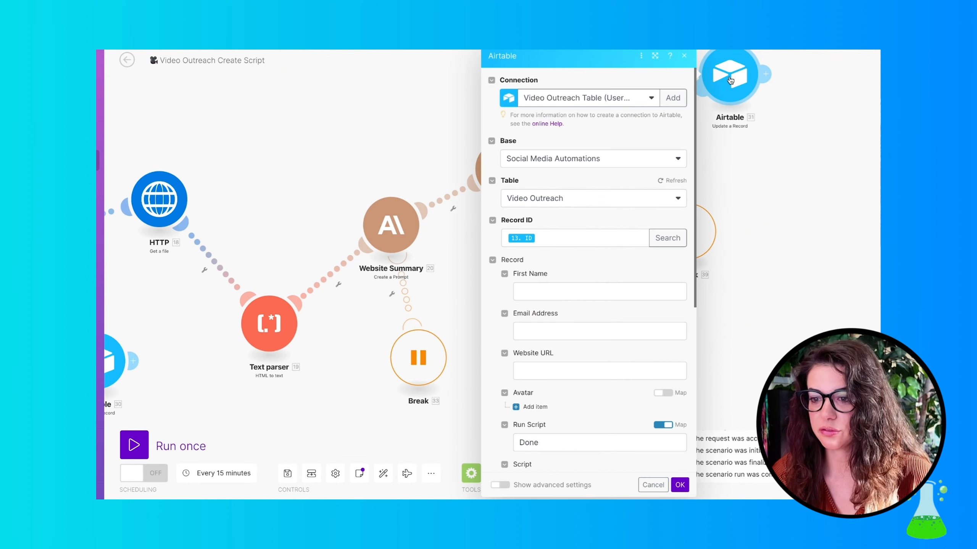
click(585, 235)
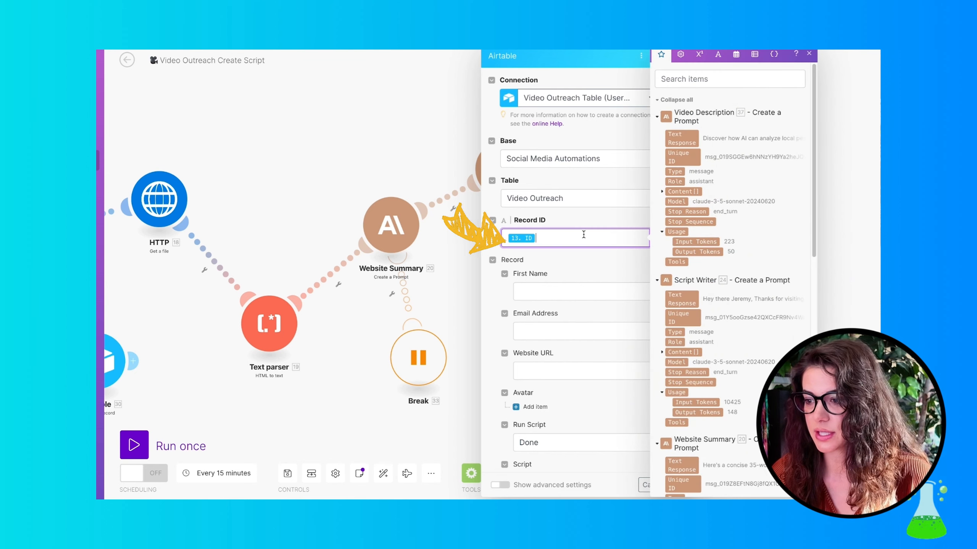
scroll(745, 273, down, 10)
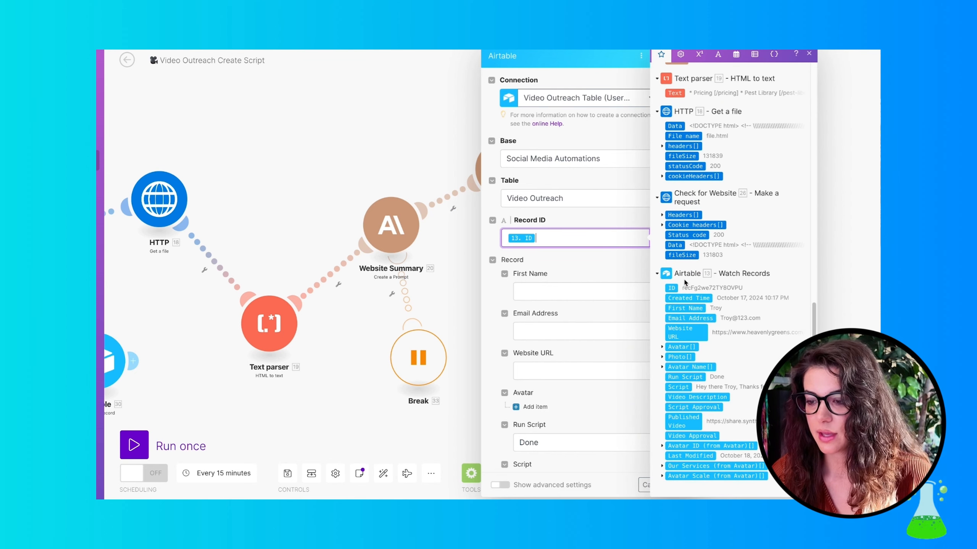
click(606, 266)
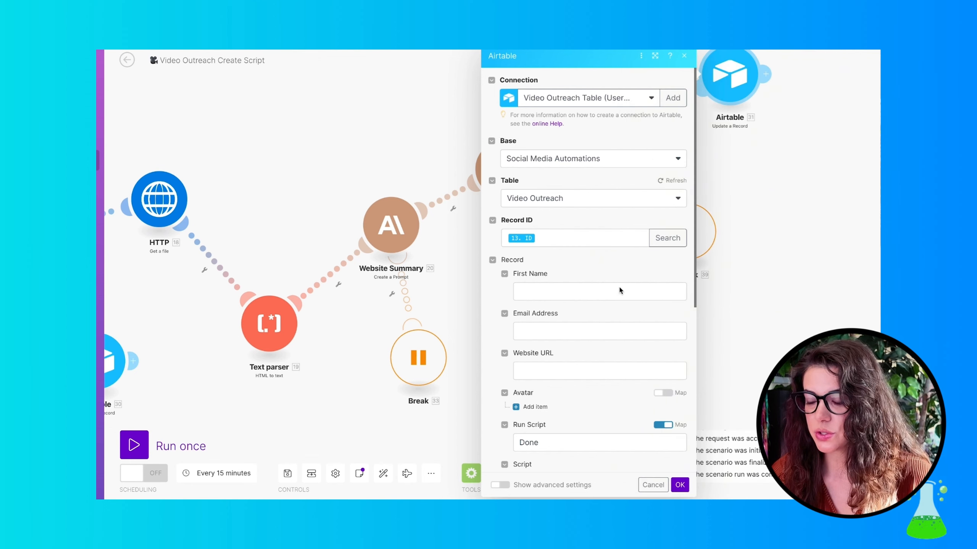
Check the Airtable update's Run Script value and its Script mapping against the Script Writer module's Content Text output
scroll(619, 288, down, 5)
click(613, 242)
click(606, 190)
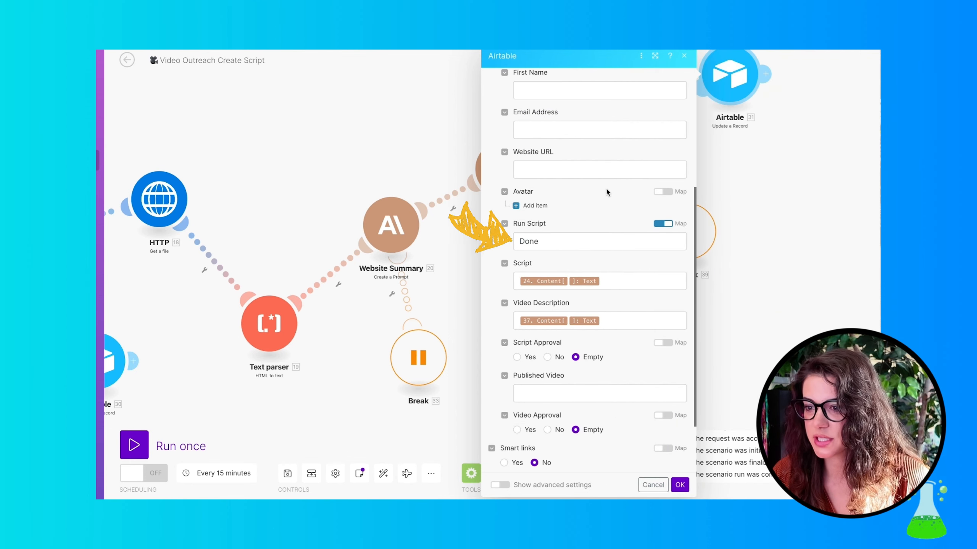
click(636, 282)
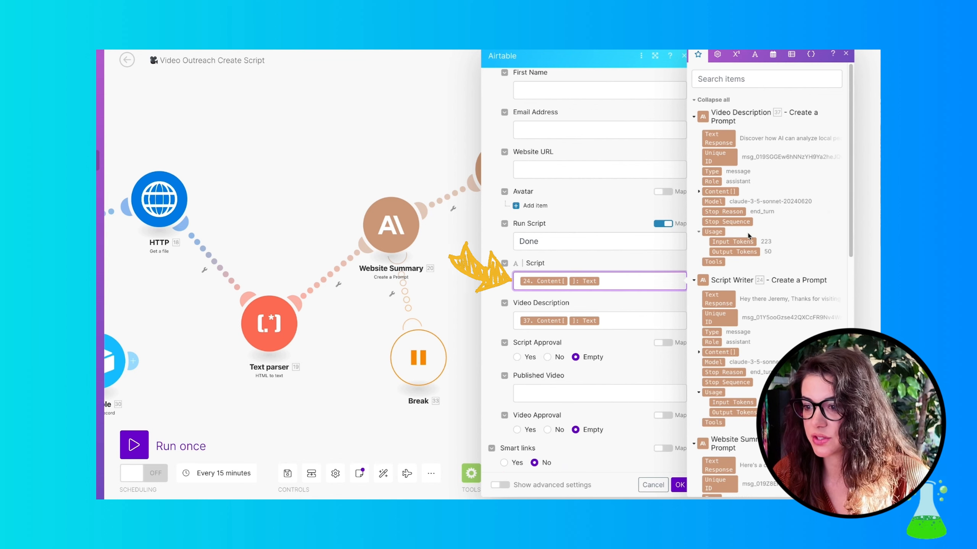
scroll(795, 328, down, 2)
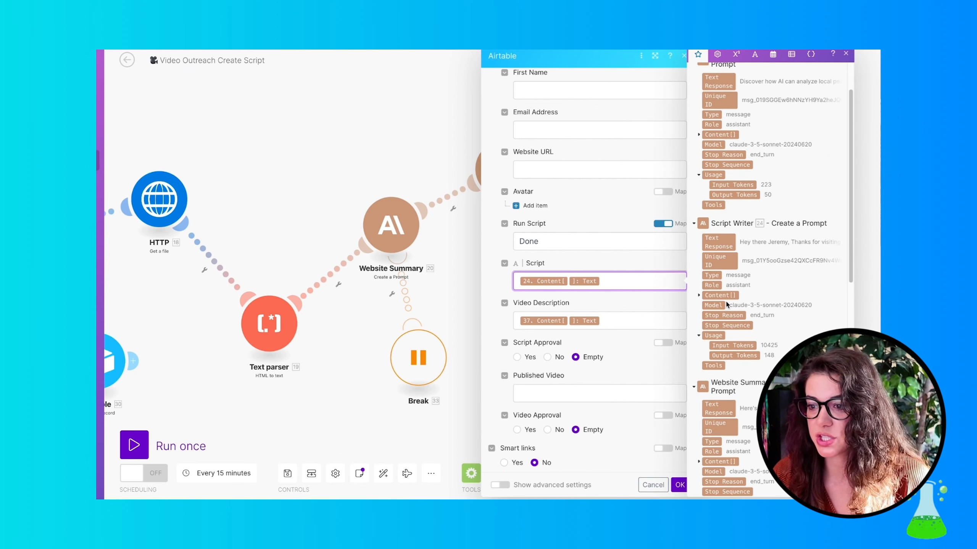
click(698, 295)
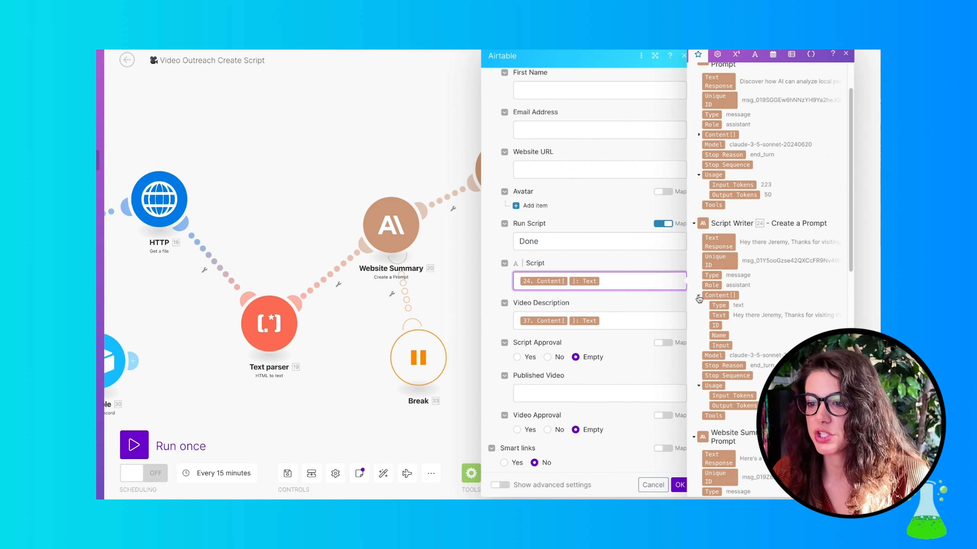
click(720, 315)
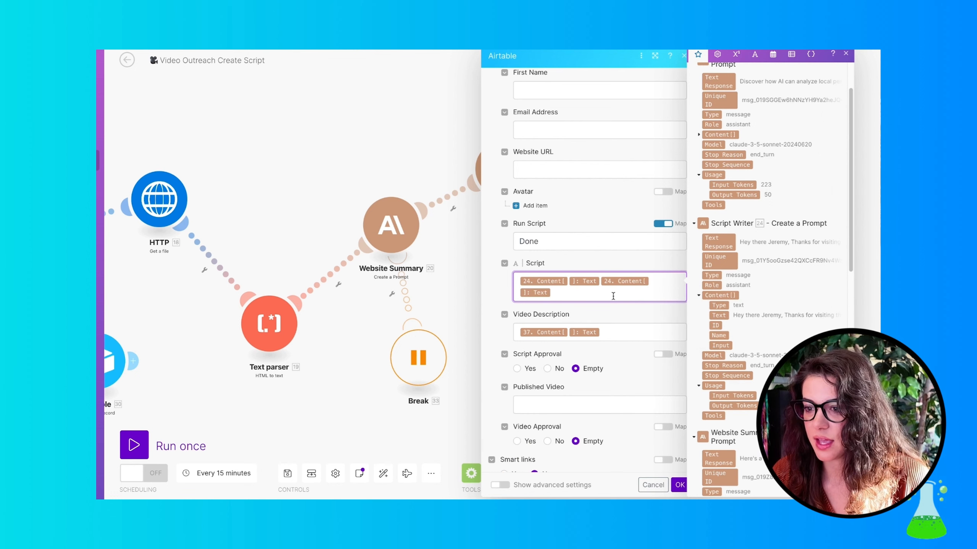
key(BackSpace)
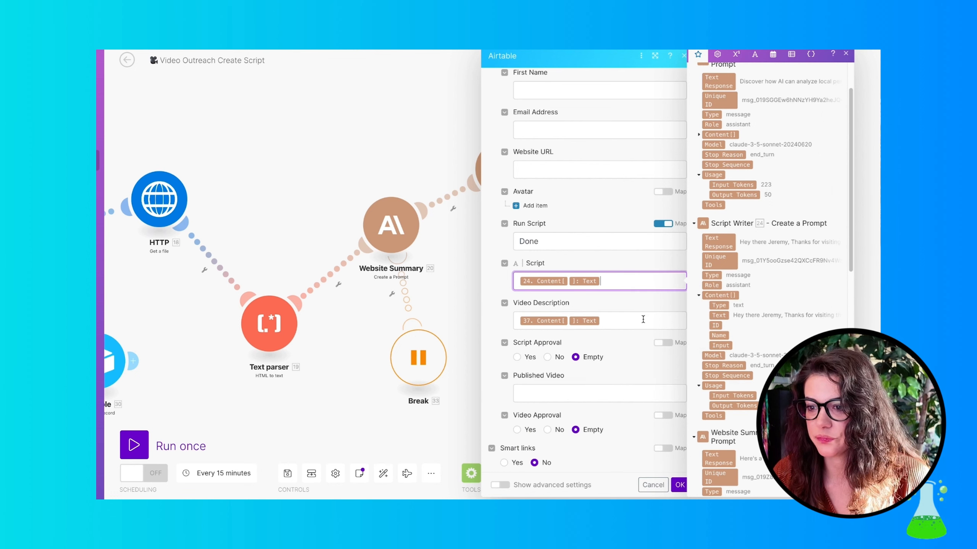
Check the Airtable Video Description mapping against the Video Description module's outputs and confirm the update module's settings
click(639, 301)
click(637, 321)
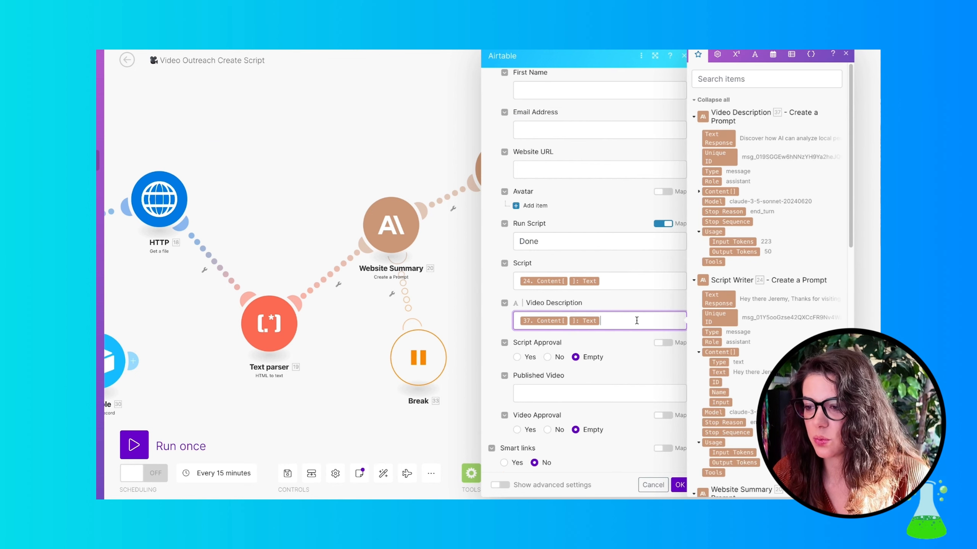
click(719, 194)
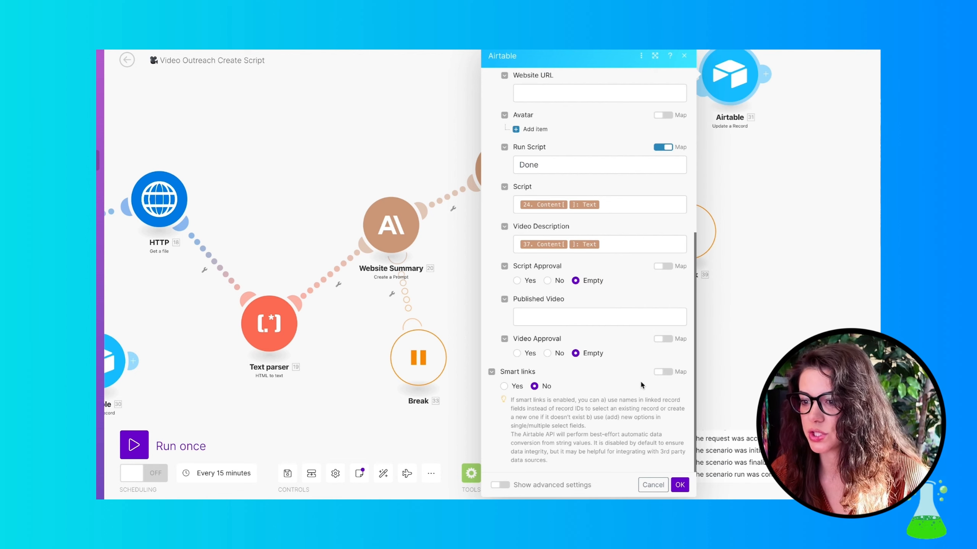
scroll(641, 380, up, 7)
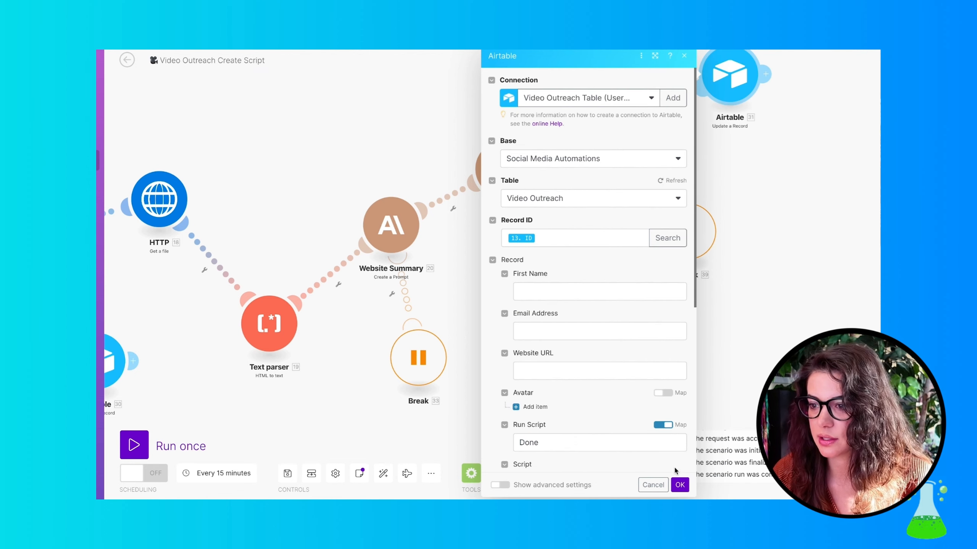
click(680, 486)
View the complete Video Outreach Create Script scenario, from Watch Records to the final Airtable update
drag(313, 398, 515, 362)
scroll(416, 375, up, 1)
scroll(414, 373, down, 5)
scroll(415, 374, up, 2)
scroll(527, 366, down, 1)
scroll(527, 367, down, 1)
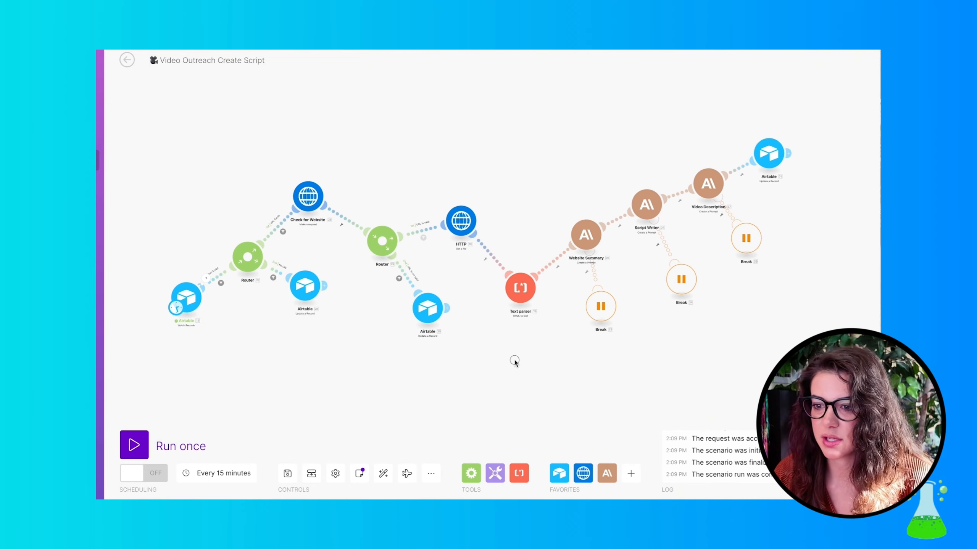
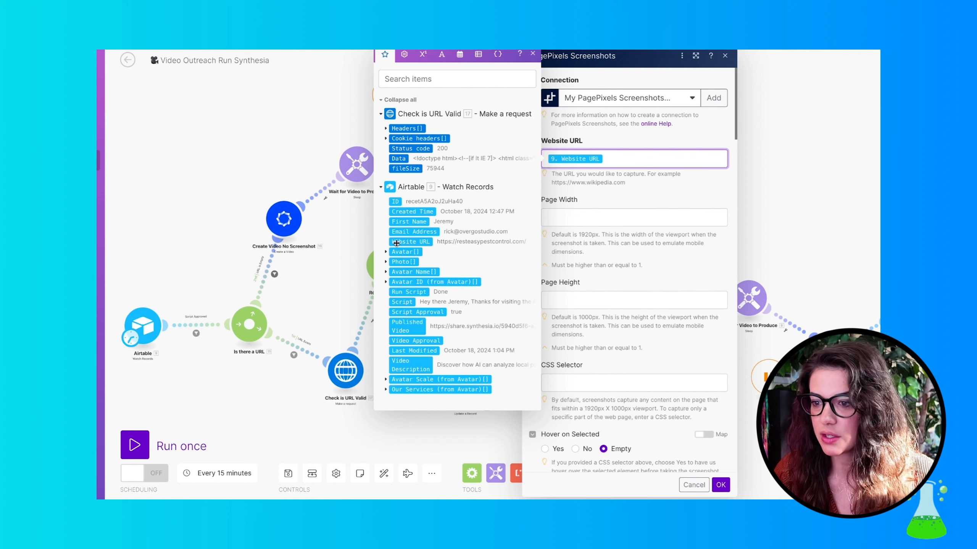
Confirm the web page screenshot module with its Website URL mapping, and look through the available PagePixels actions for Get a Screenshot
click(689, 133)
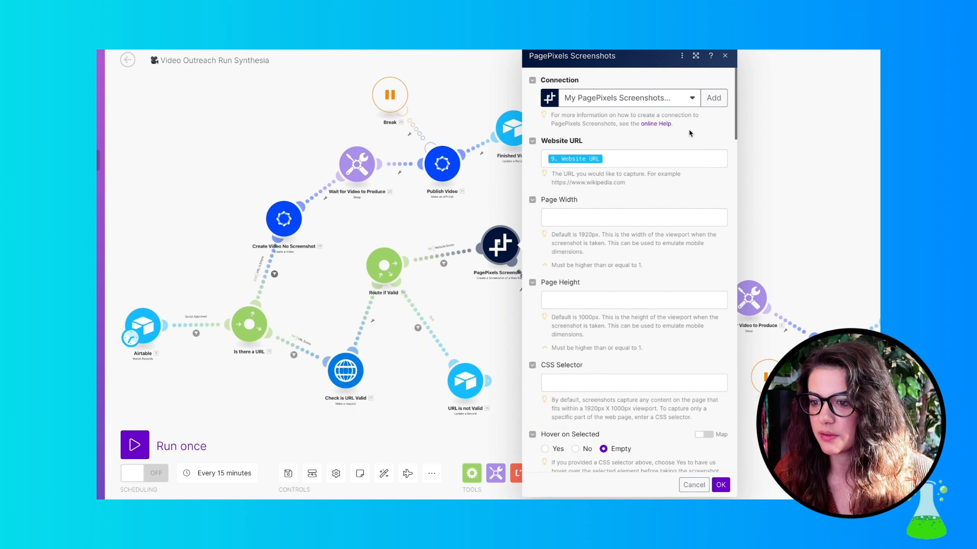
click(720, 486)
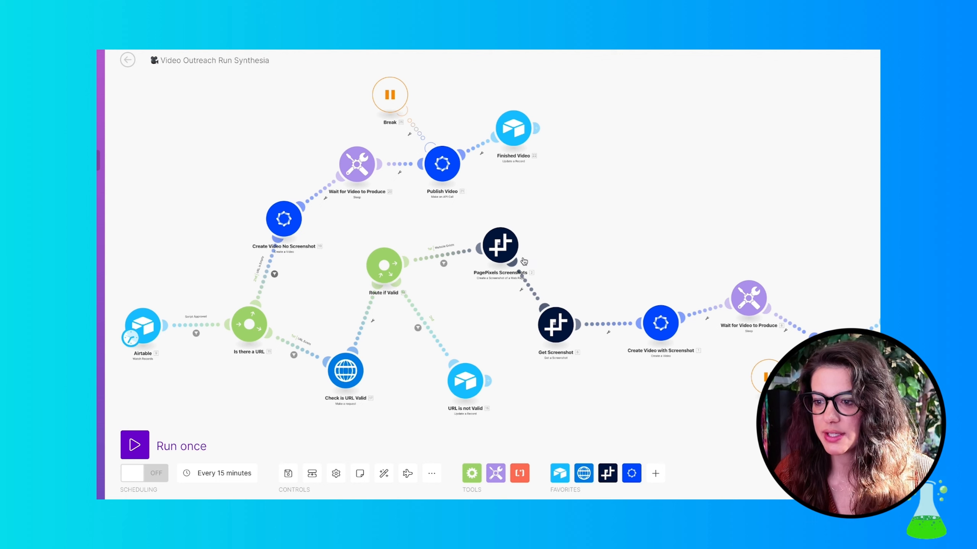
click(609, 477)
scroll(697, 408, down, 1)
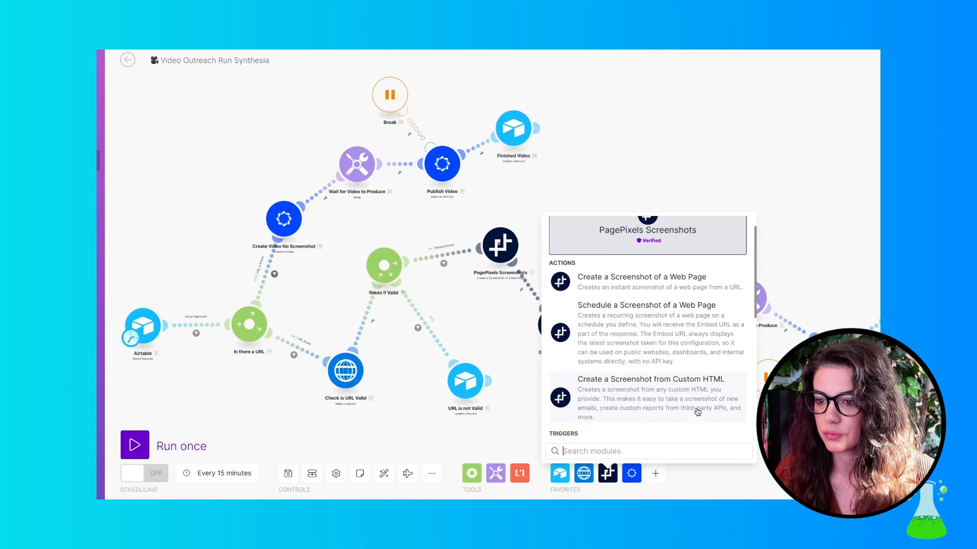
scroll(698, 412, down, 6)
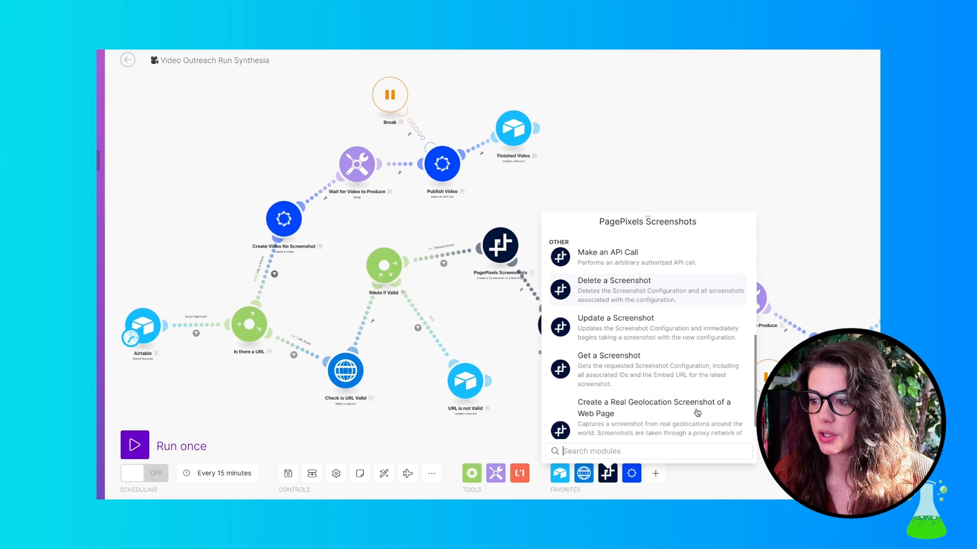
Check the Get Screenshot module's Screenshot Configuration ID mapping against the preceding PagePixels output, and leave without saving
click(637, 374)
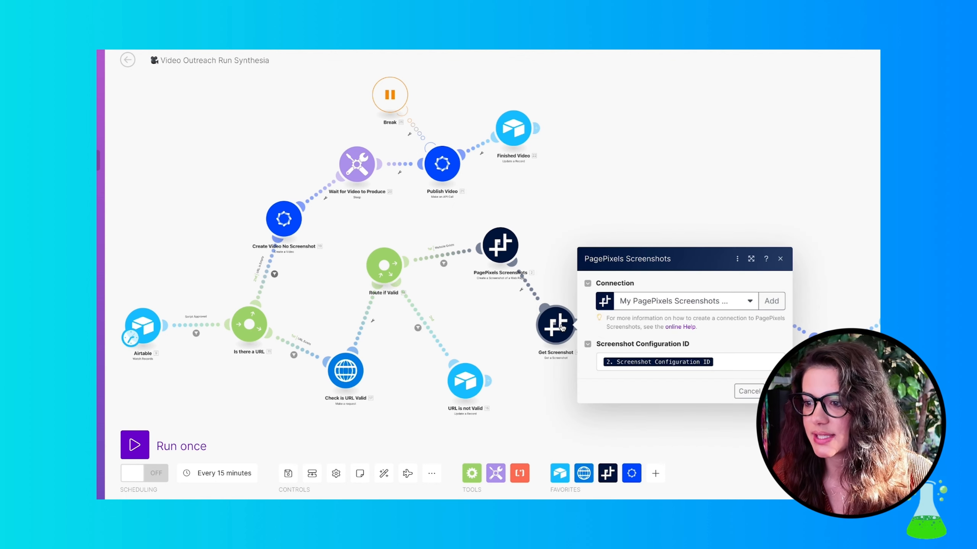
click(748, 367)
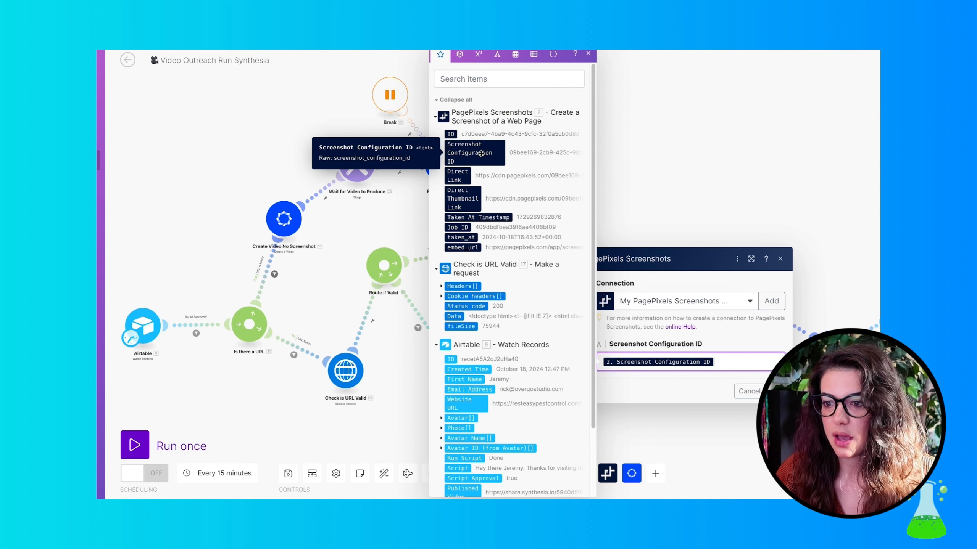
click(749, 392)
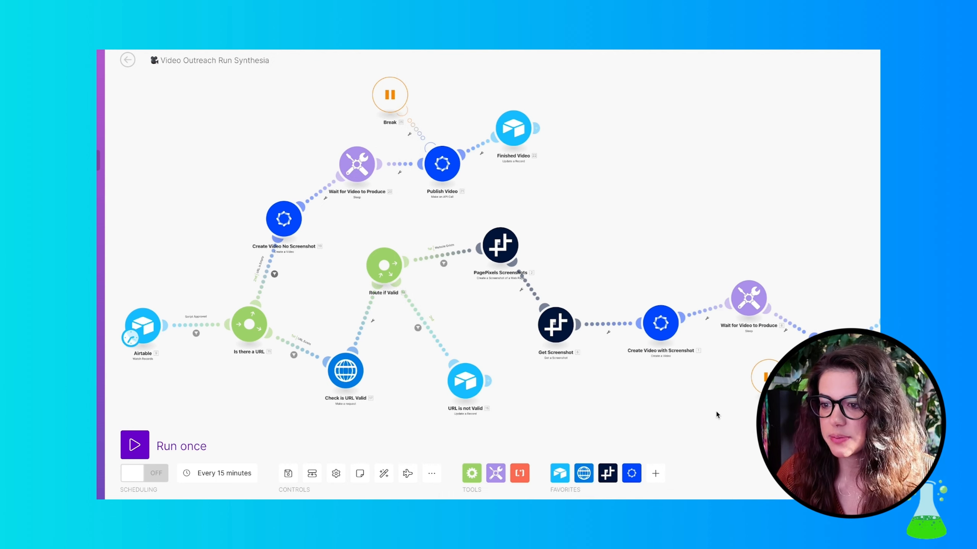
Look through Synthesia's available triggers and actions, including Create a Video and Create a Video from a Template
scroll(703, 277, up, 4)
drag(702, 278, 582, 194)
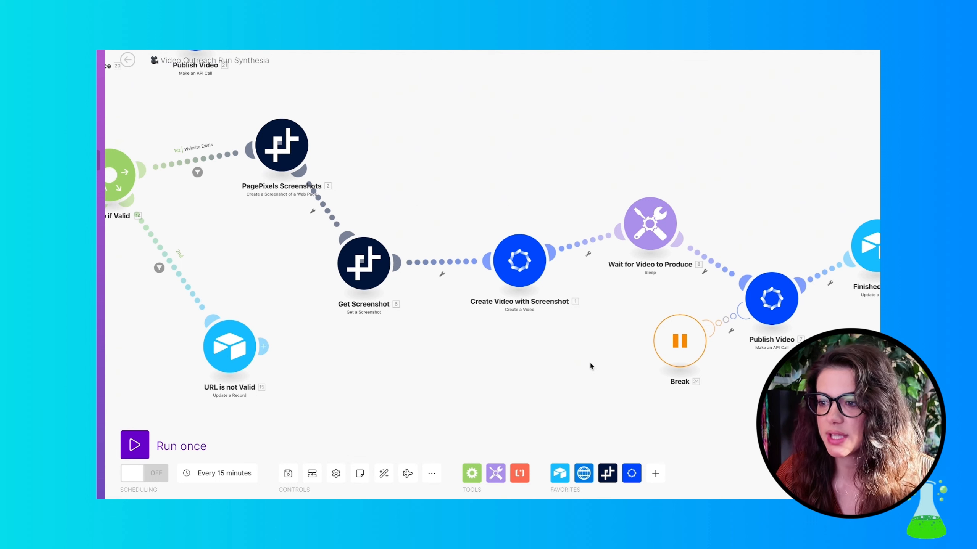
click(631, 476)
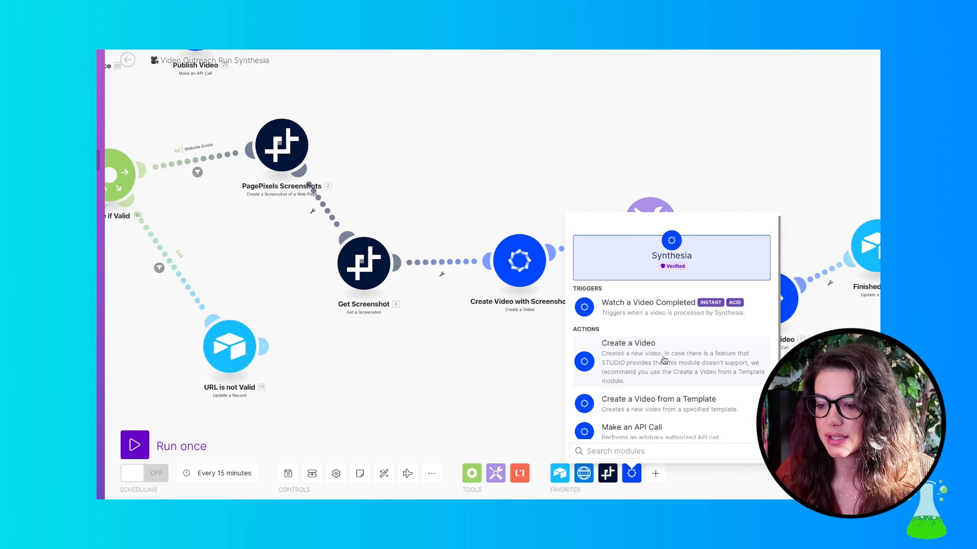
click(498, 165)
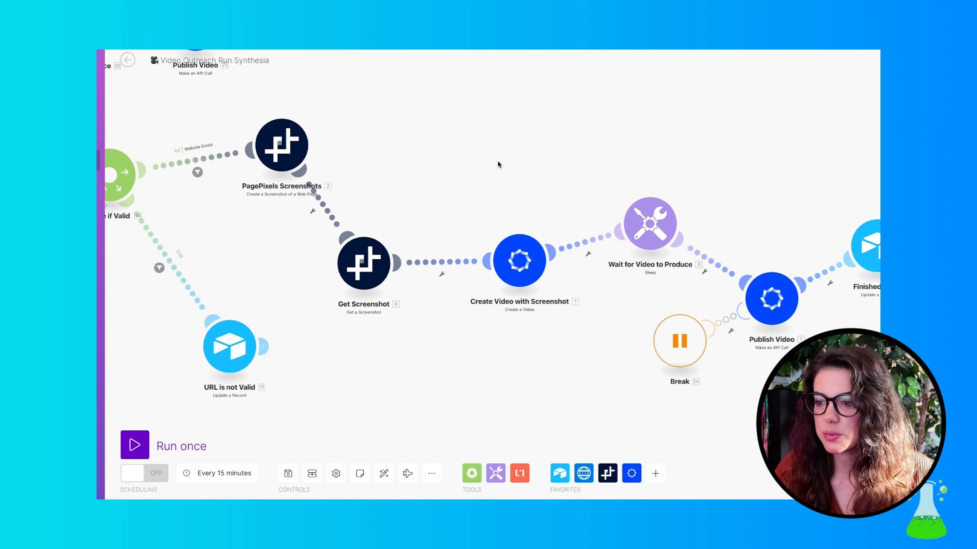
Check the Avatar mapping in Create Video with Screenshot against the Watch Records Avatar and Avatar ID (from Avatar) outputs
click(519, 261)
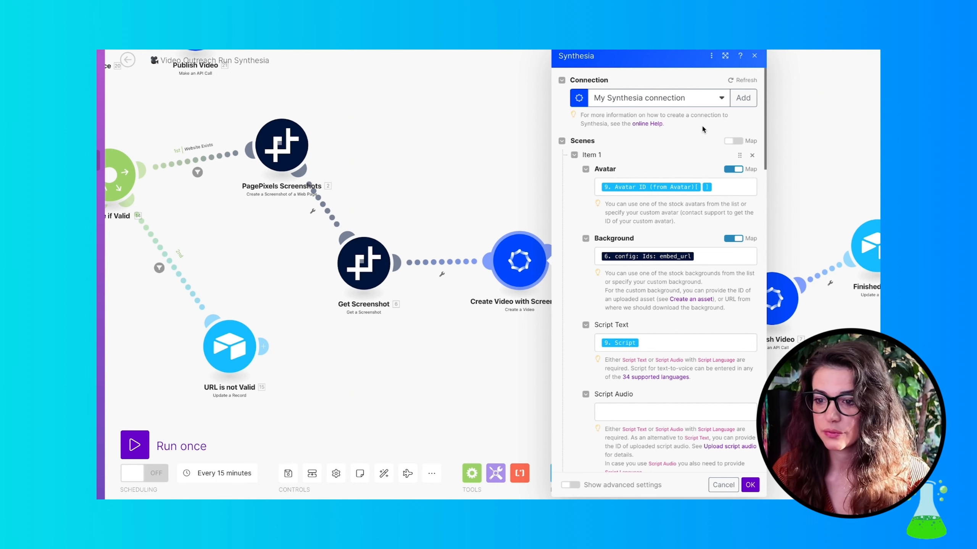
click(733, 188)
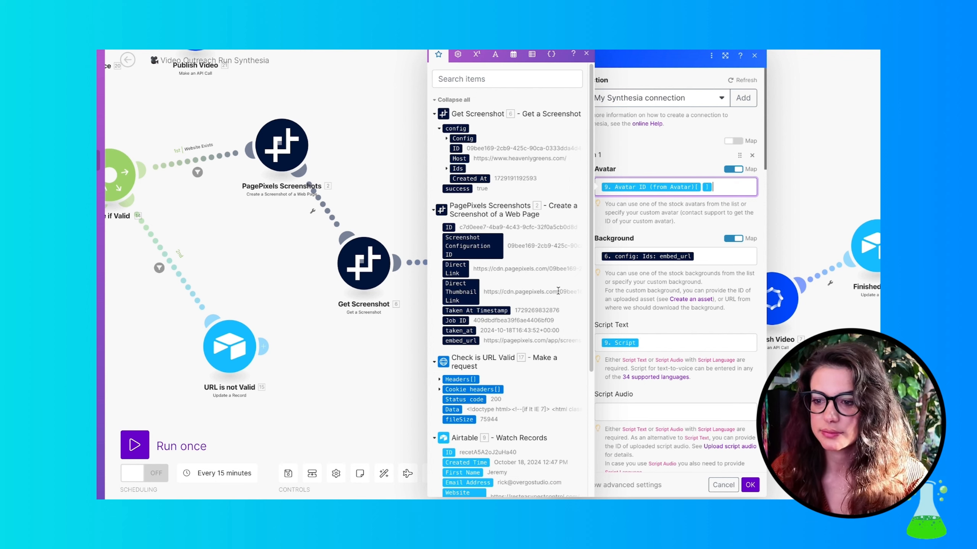
scroll(530, 275, down, 5)
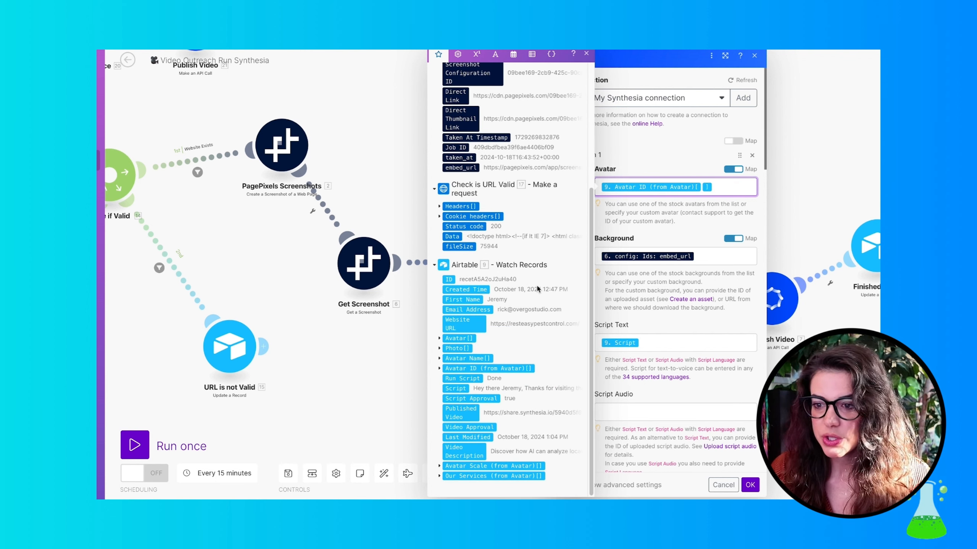
click(438, 338)
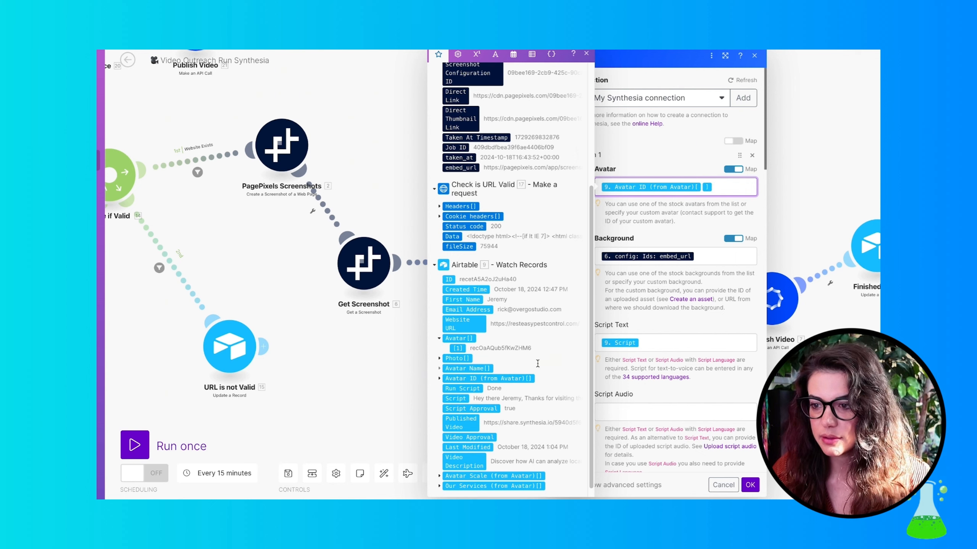
scroll(535, 382, down, 1)
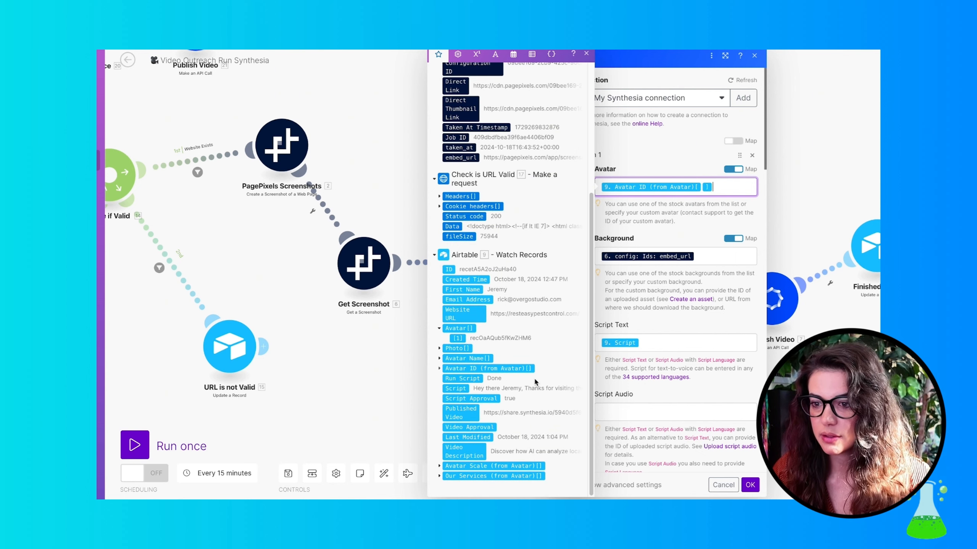
click(439, 368)
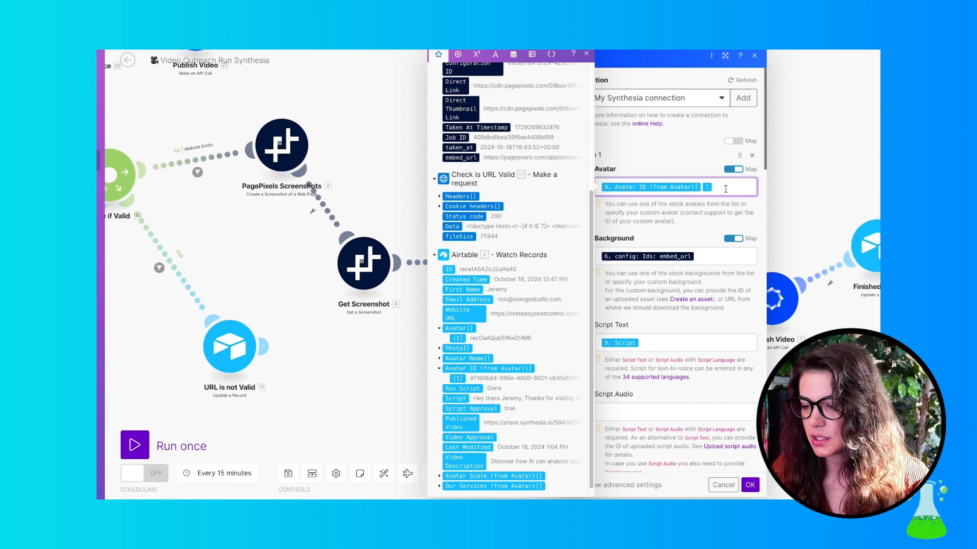
click(666, 210)
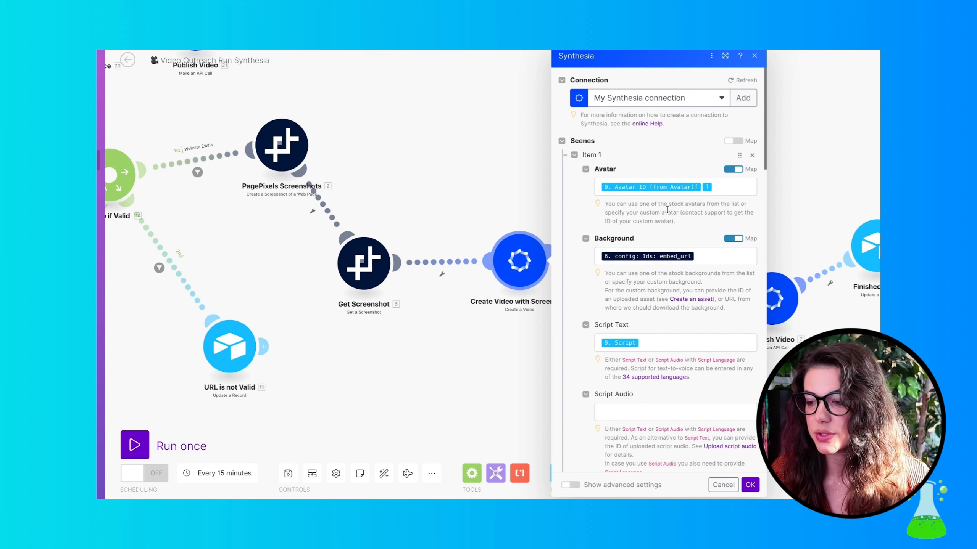
Check the scene's Background mapping against the embed_url under Ids in the Get Screenshot output, keeping a single variable
click(711, 259)
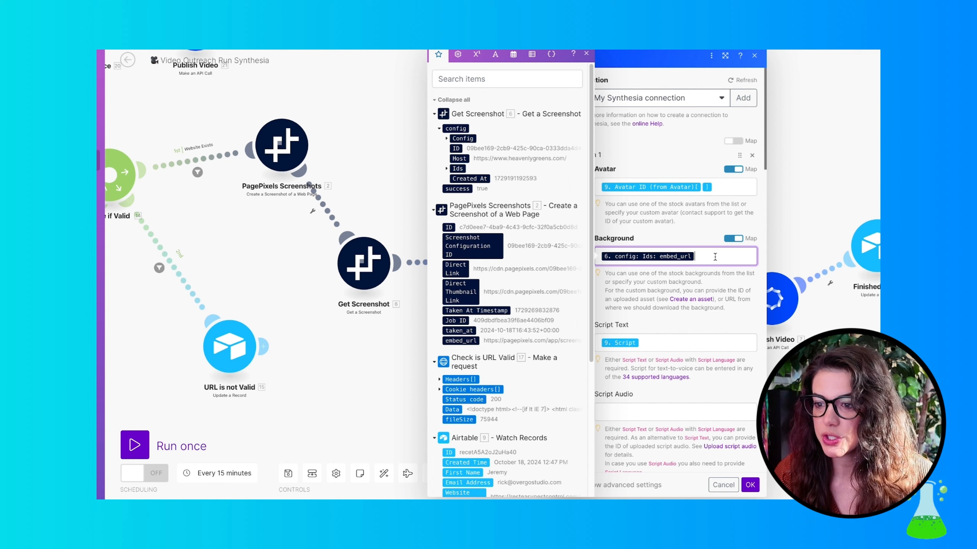
click(637, 256)
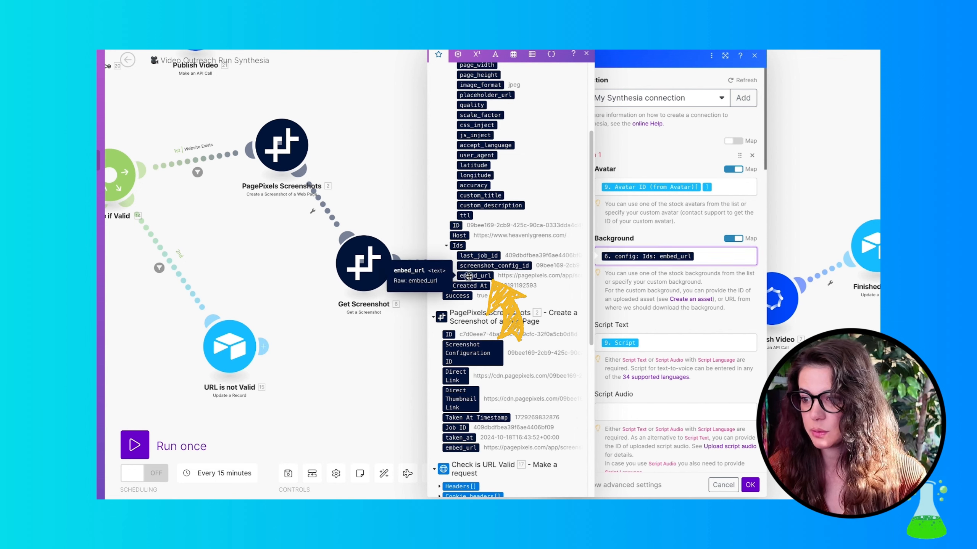
click(534, 276)
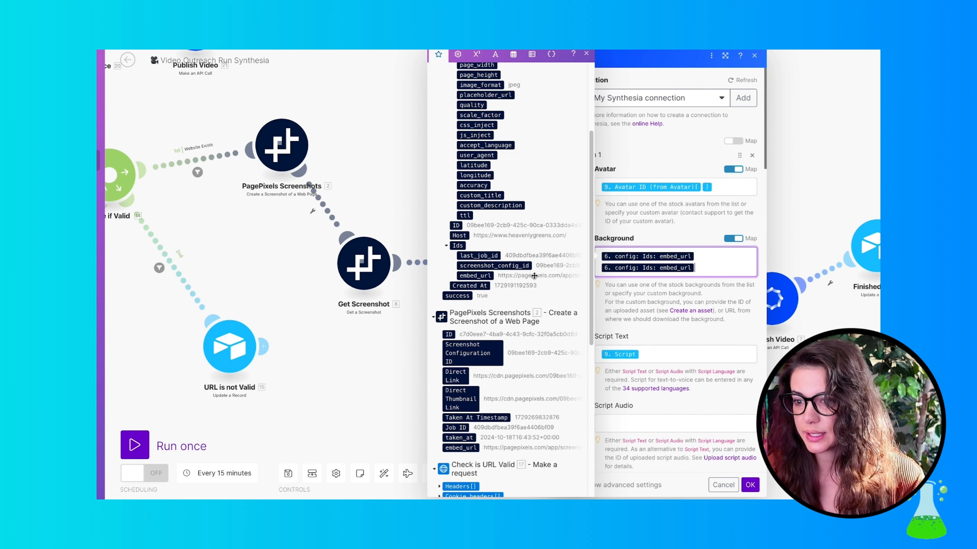
click(700, 268)
key(BackSpace)
scroll(670, 337, down, 2)
scroll(670, 337, up, 2)
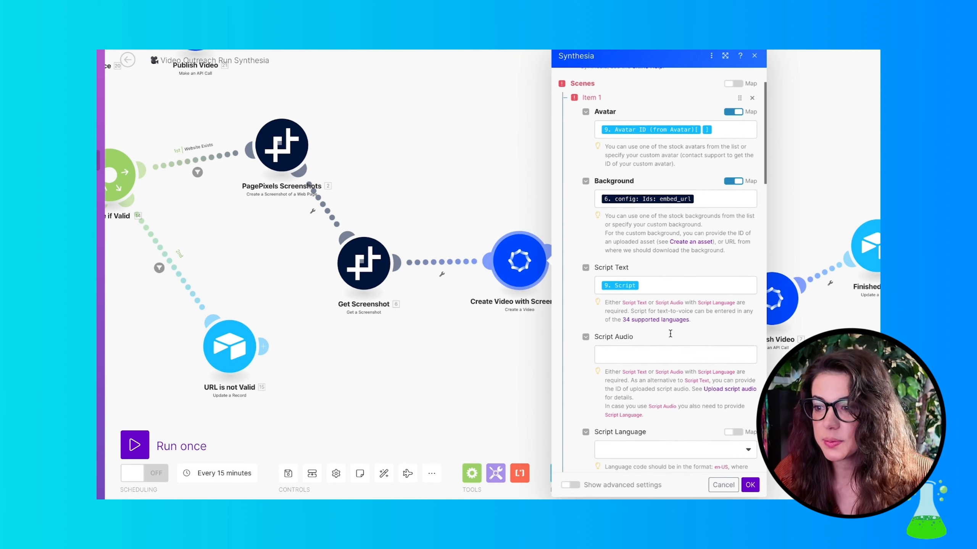
Check the scene's Script Text mapping against the Script field in the Airtable Watch Records output
click(673, 317)
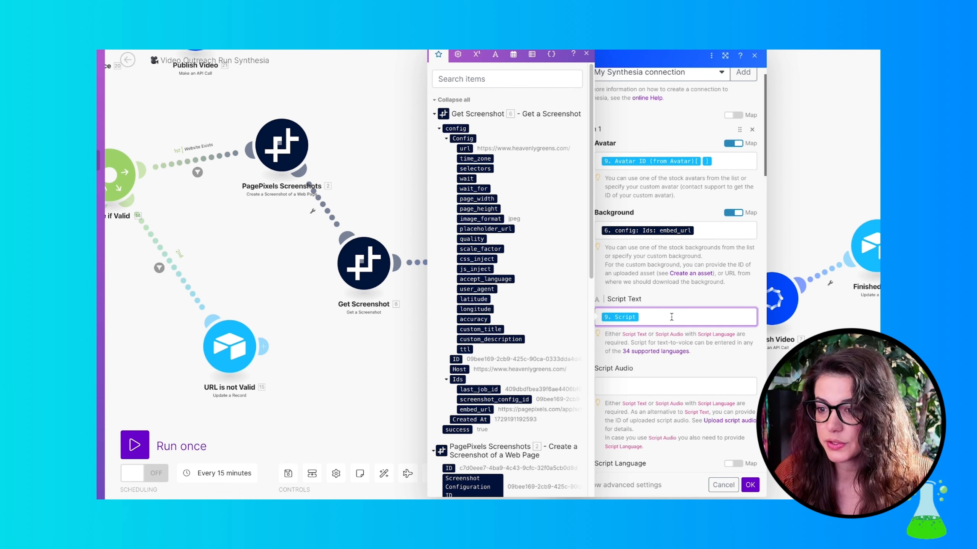
scroll(673, 308, down, 2)
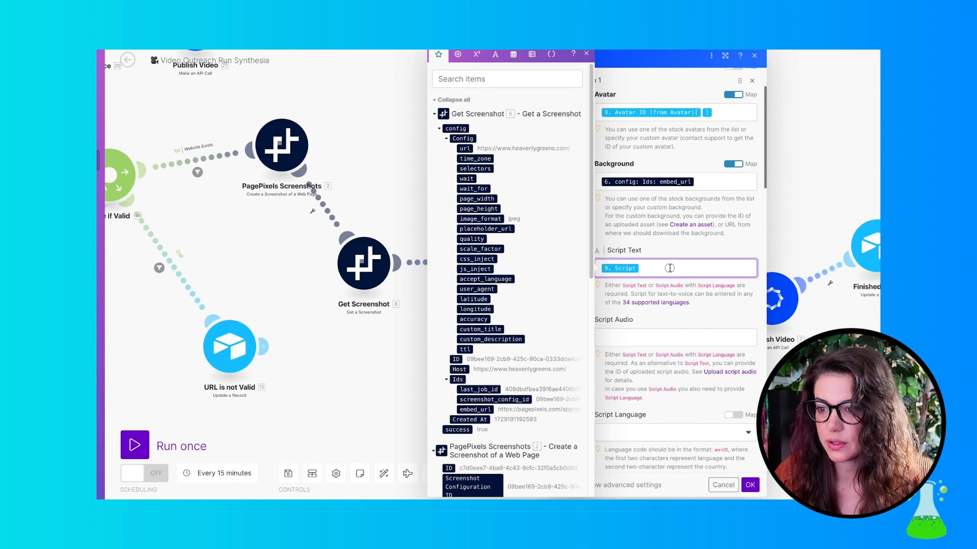
scroll(480, 346, down, 10)
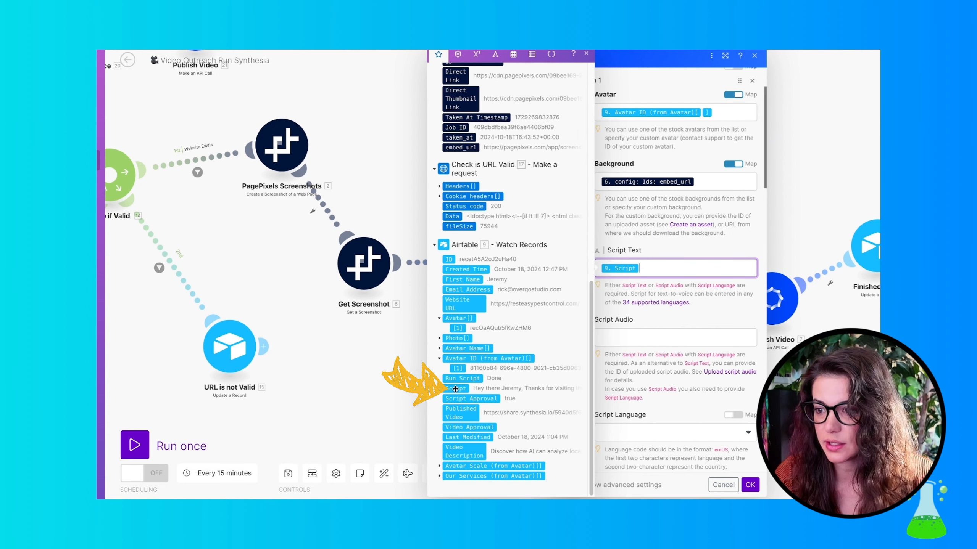
Look through the scene's Script Audio and Script Language options in Create Video with Screenshot
click(713, 292)
scroll(707, 335, down, 3)
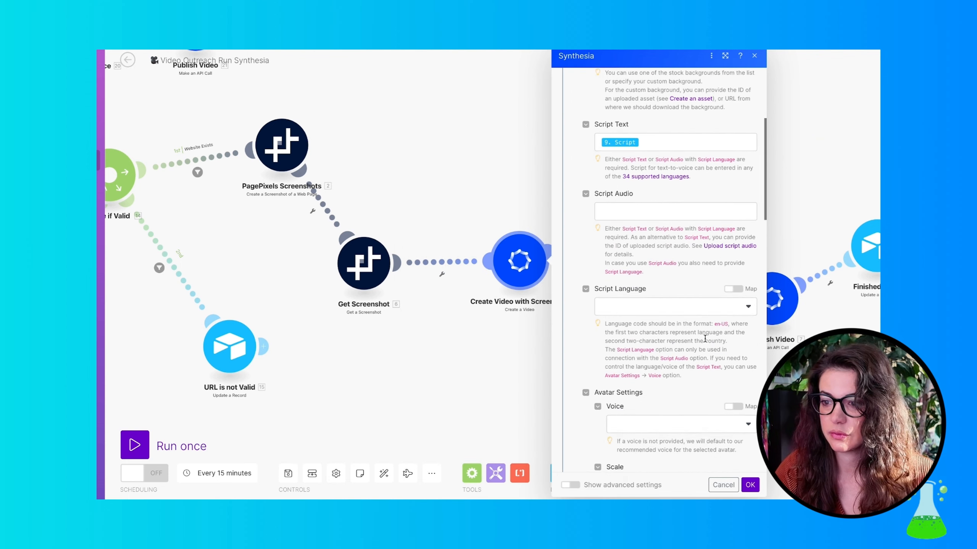
scroll(705, 338, down, 5)
scroll(704, 339, up, 6)
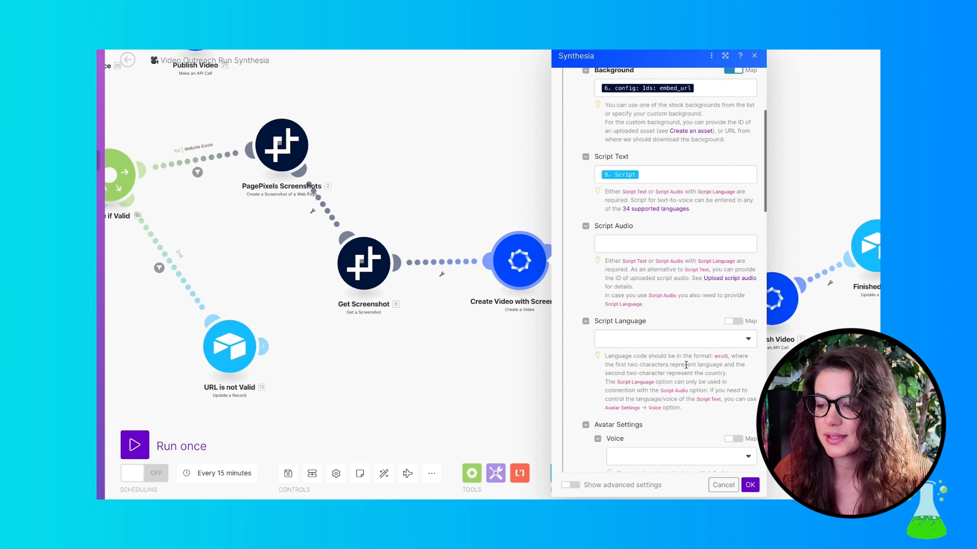
scroll(702, 360, down, 2)
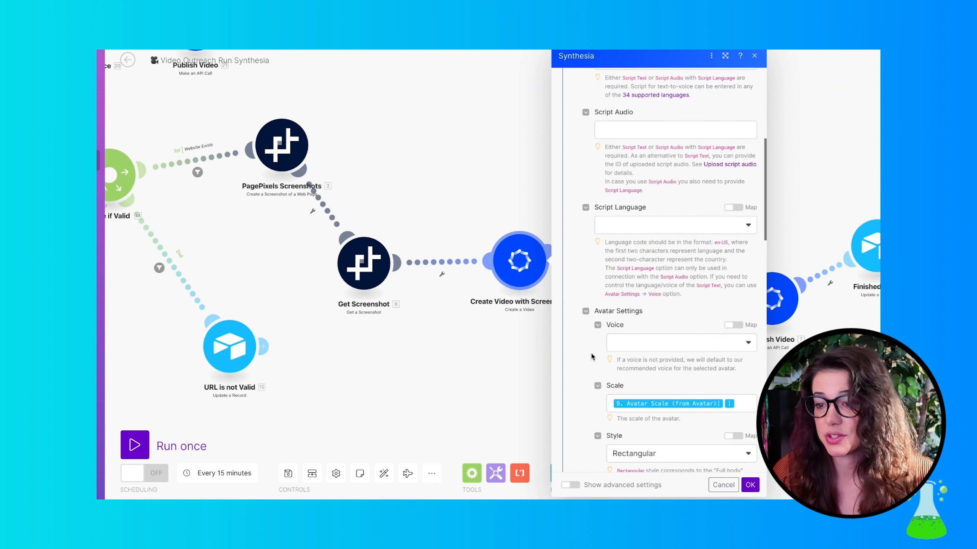
Browse the available voices for the Voice option in Avatar Settings, leaving it unselected
scroll(589, 350, down, 2)
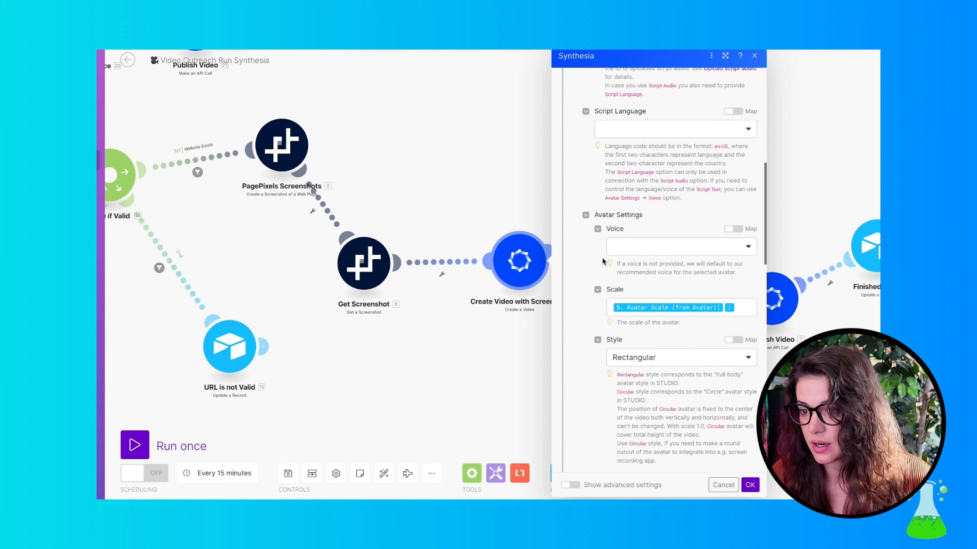
click(691, 247)
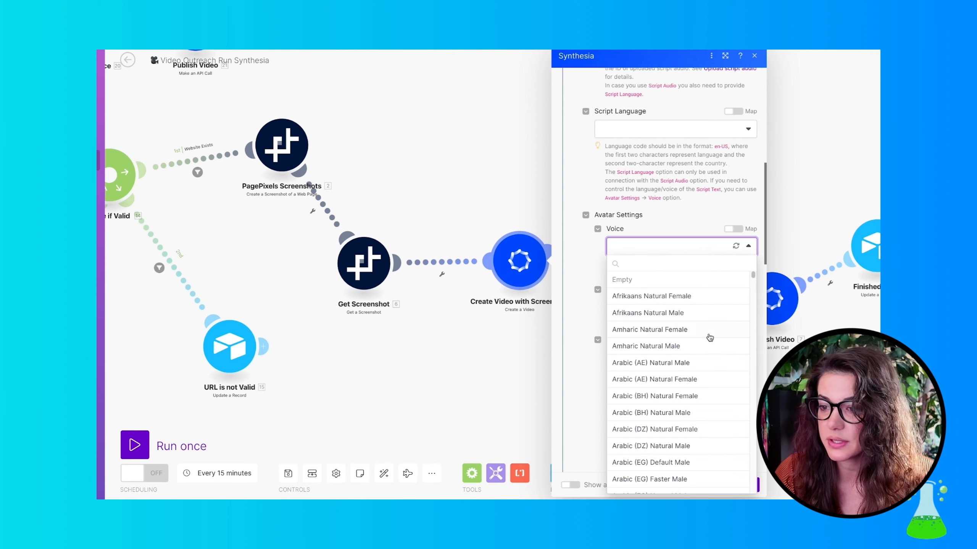
scroll(695, 371, down, 4)
scroll(696, 370, down, 20)
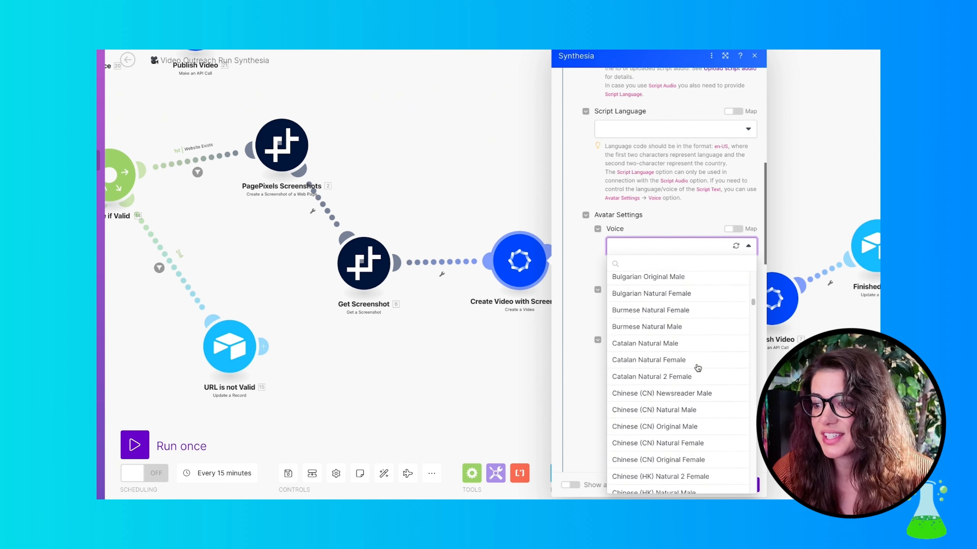
click(762, 316)
Check the avatar's Scale mapping against the Avatar Scale (from Avatar) item in the Airtable Watch Records output
click(741, 309)
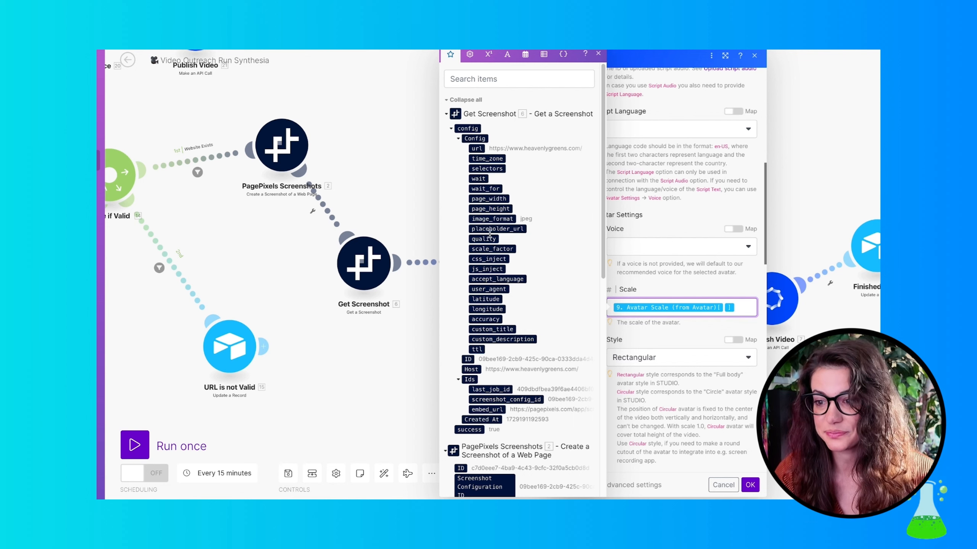
scroll(549, 317, down, 7)
scroll(551, 322, down, 4)
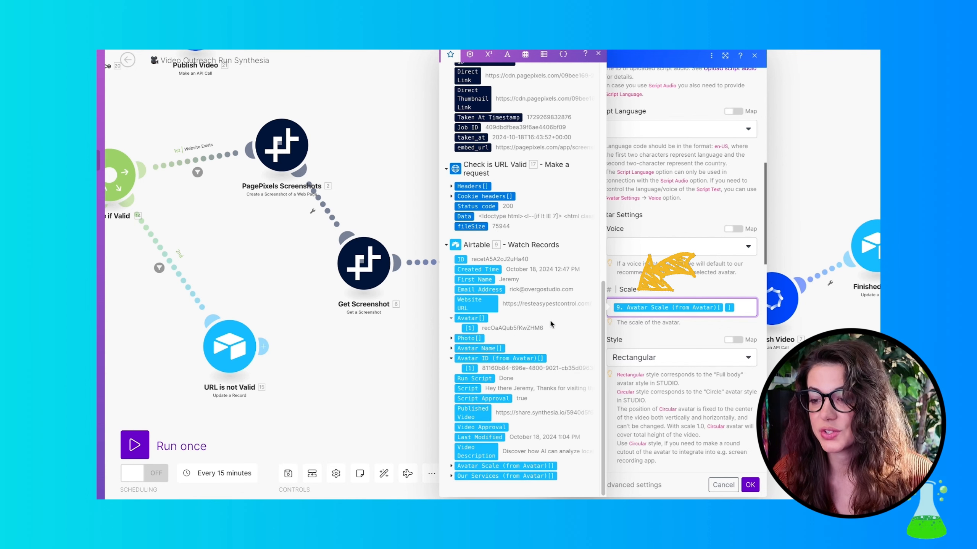
click(452, 466)
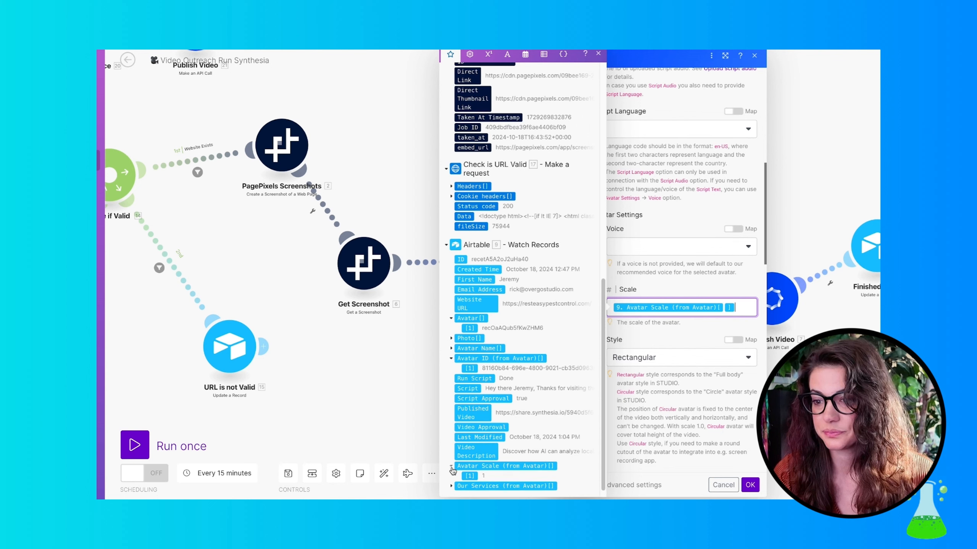
scroll(461, 467, down, 1)
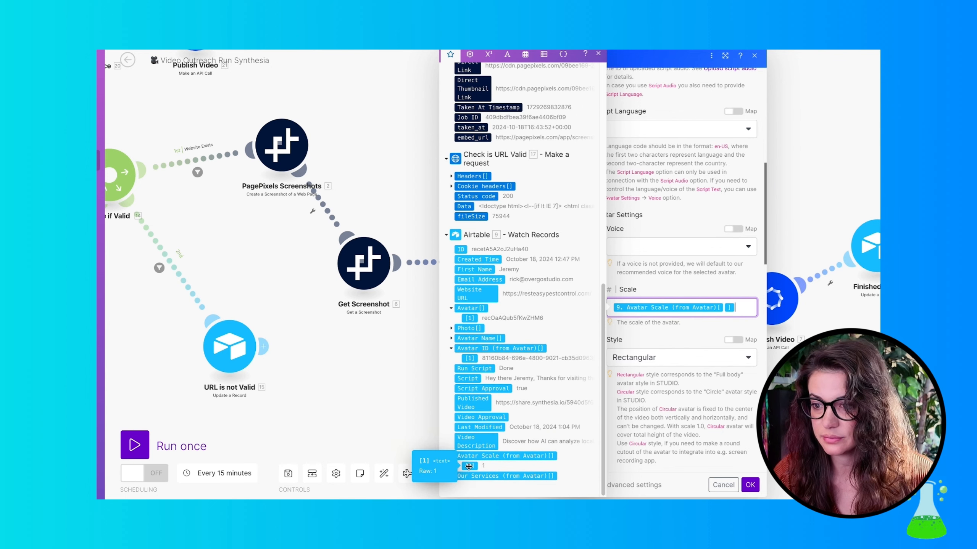
click(706, 327)
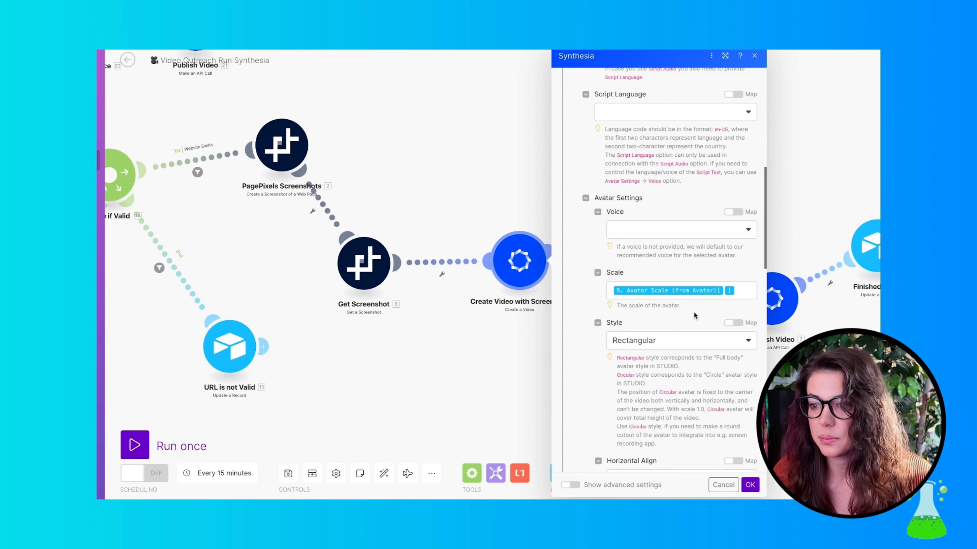
Check the choices for the avatar's Style and Horizontal Align, and look over the Background Settings below them
click(697, 341)
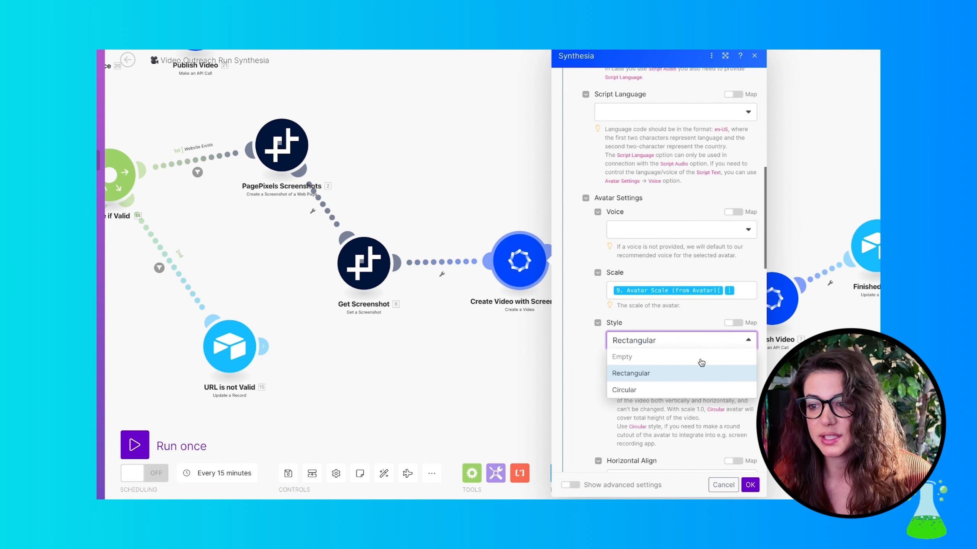
click(583, 349)
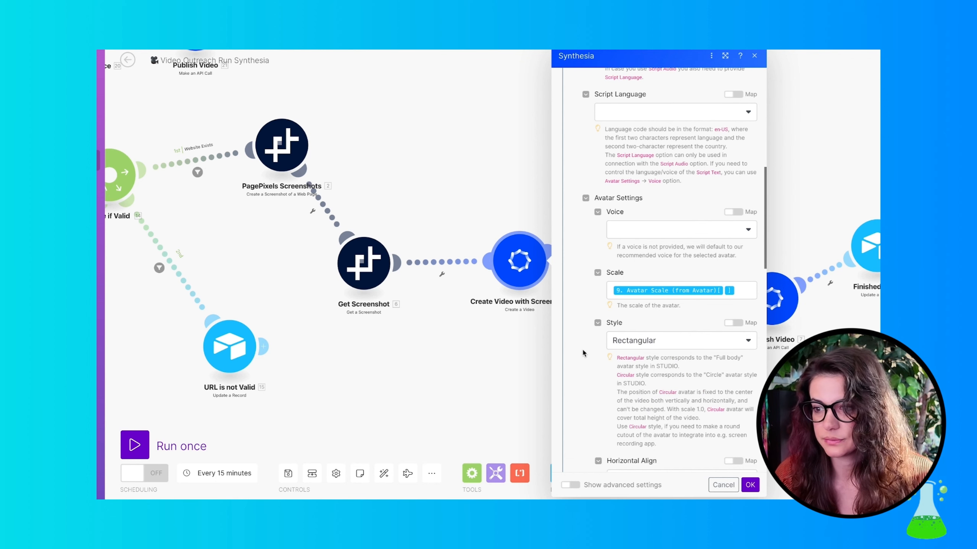
scroll(655, 353, down, 5)
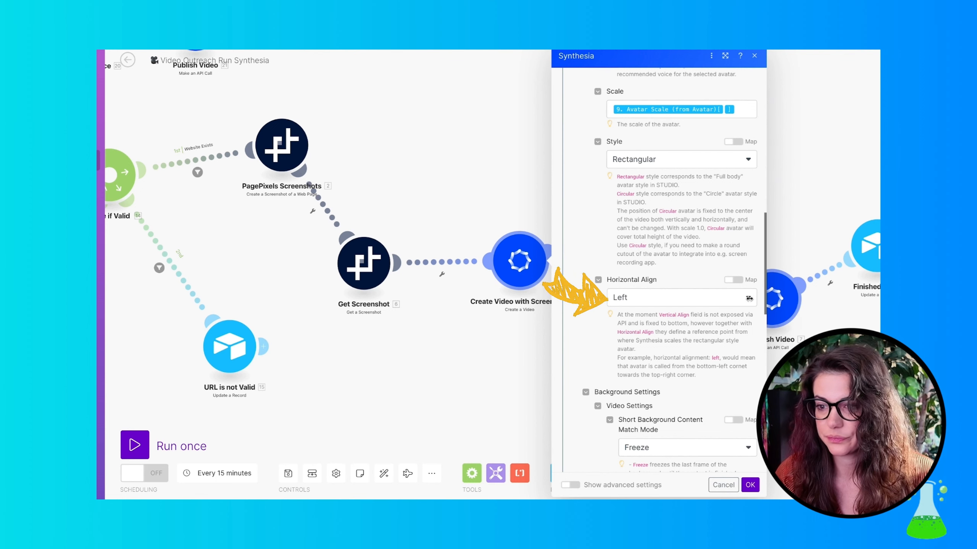
click(748, 299)
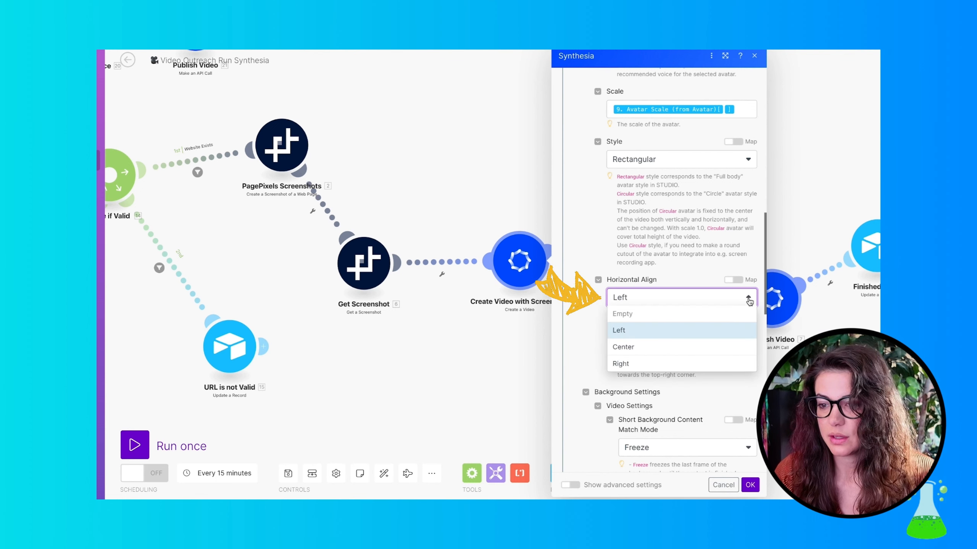
click(682, 247)
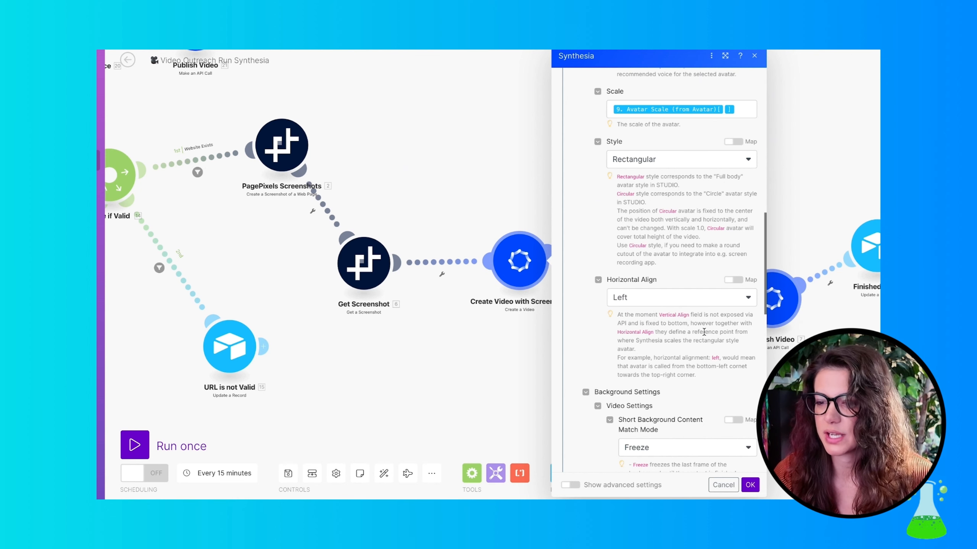
scroll(704, 331, down, 3)
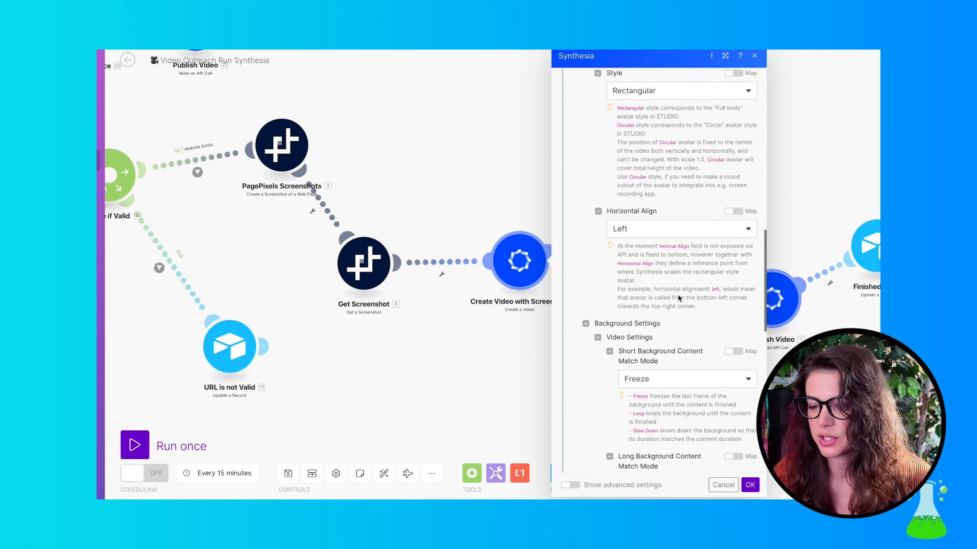
scroll(703, 239, down, 2)
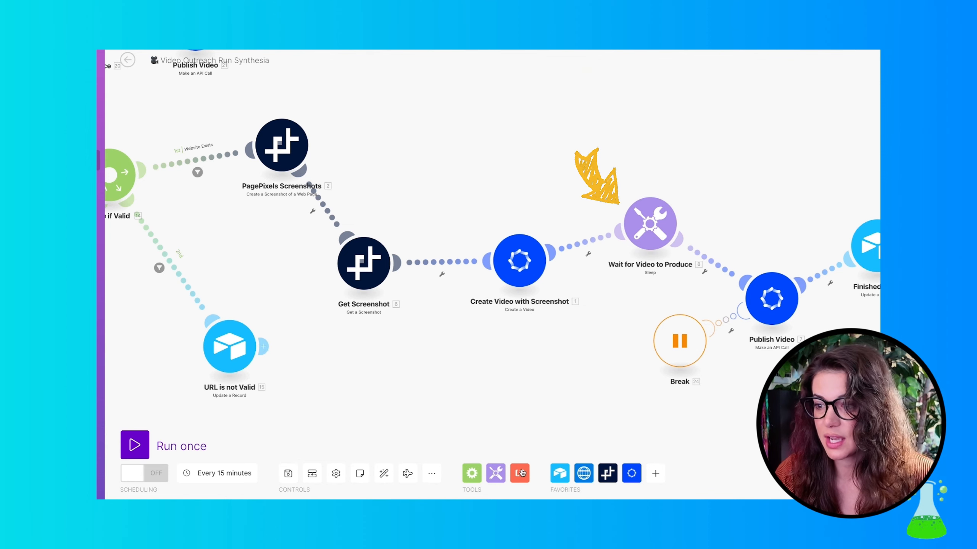
Look through the built-in Tools modules for Sleep and check the Delay in Wait for Video to Produce
click(499, 476)
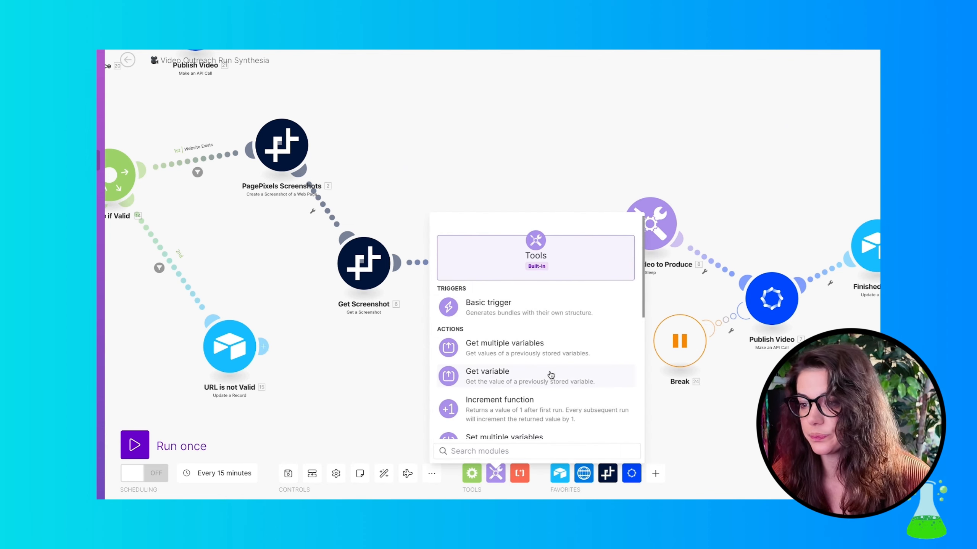
scroll(550, 376, down, 4)
scroll(515, 373, down, 2)
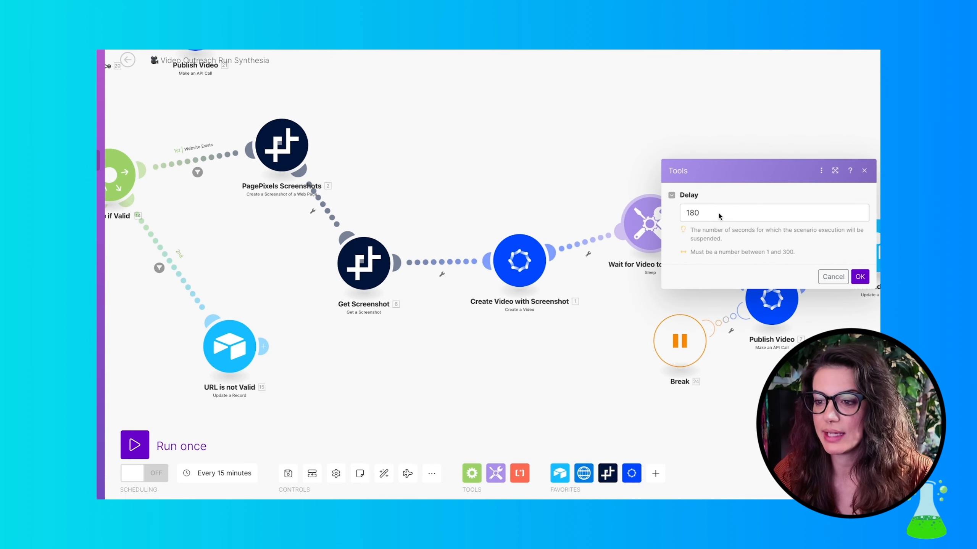
click(860, 277)
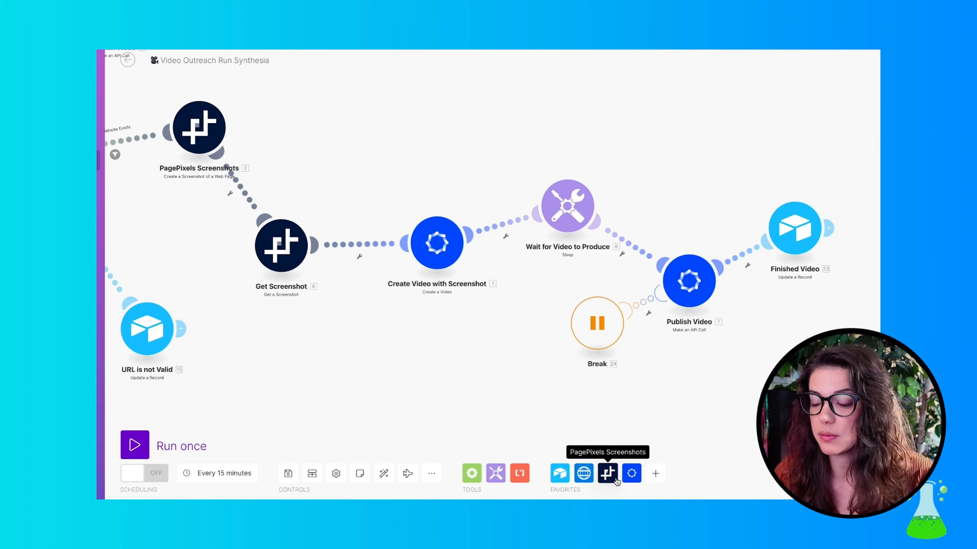
Check the Publish Video API call's URL mapping to the Video ID and its choice of request methods
click(700, 278)
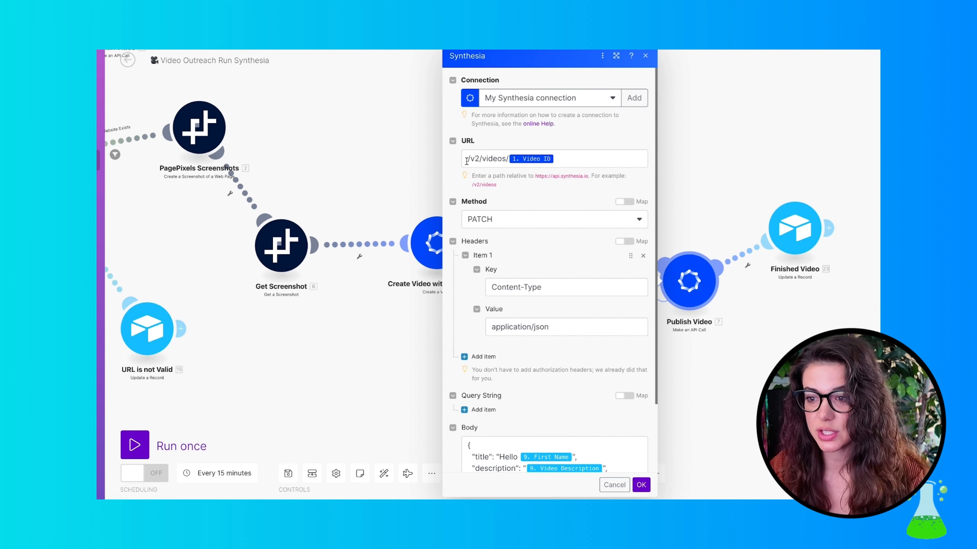
click(507, 159)
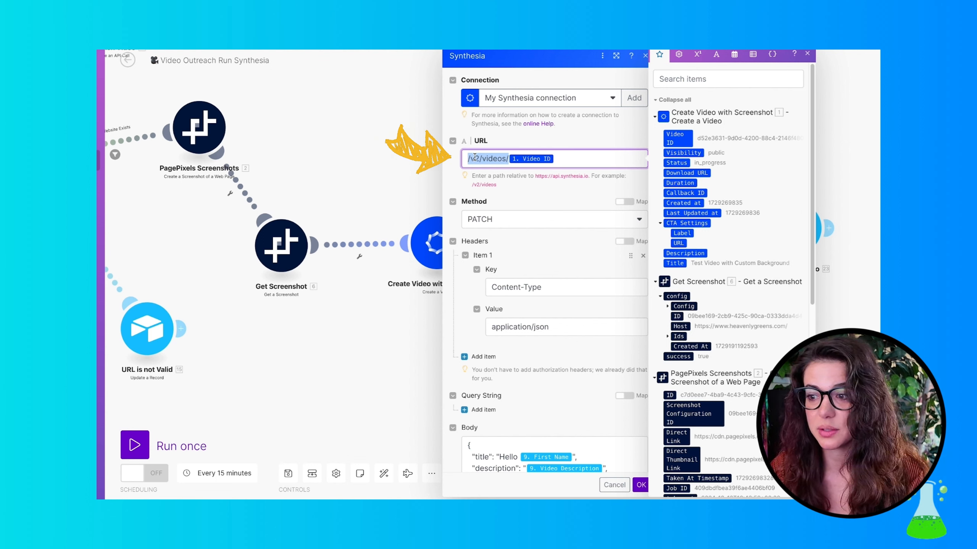
click(589, 159)
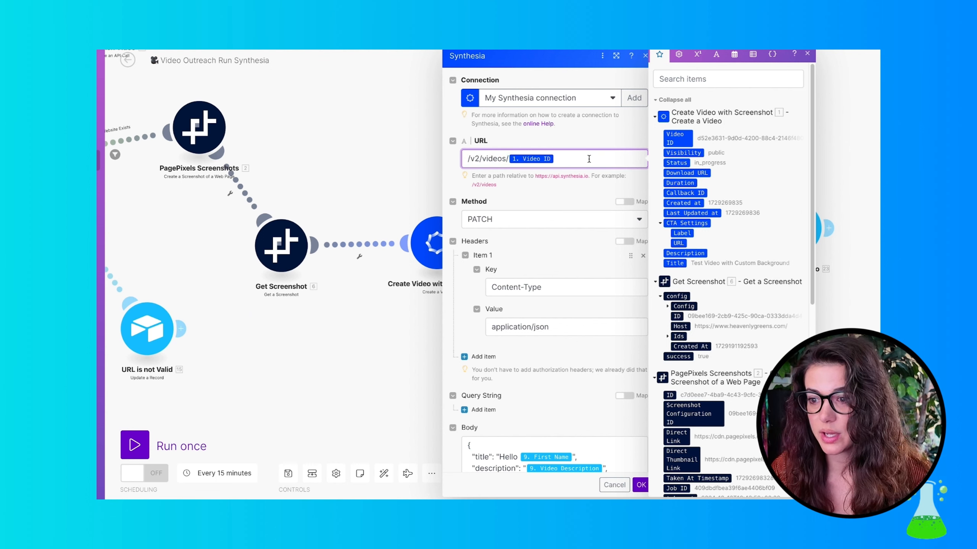
click(607, 136)
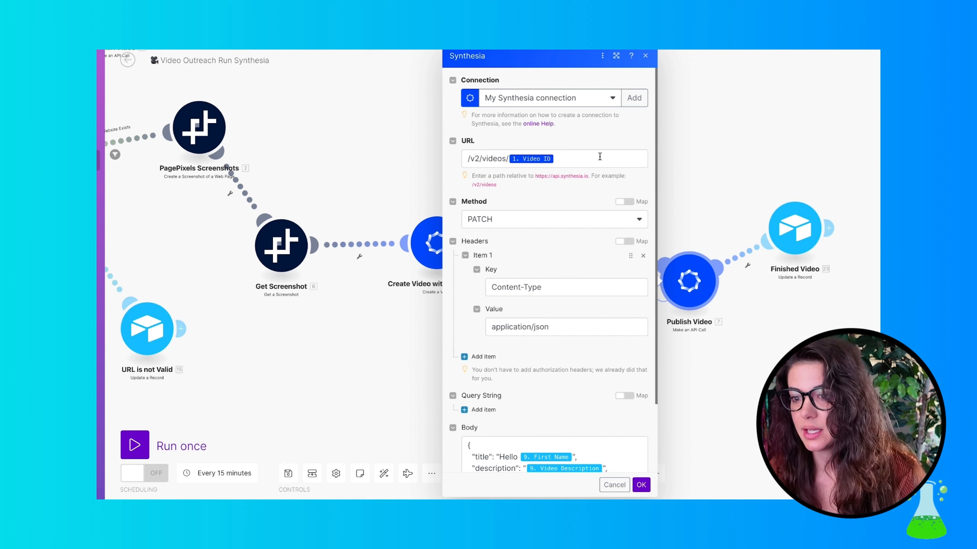
click(639, 221)
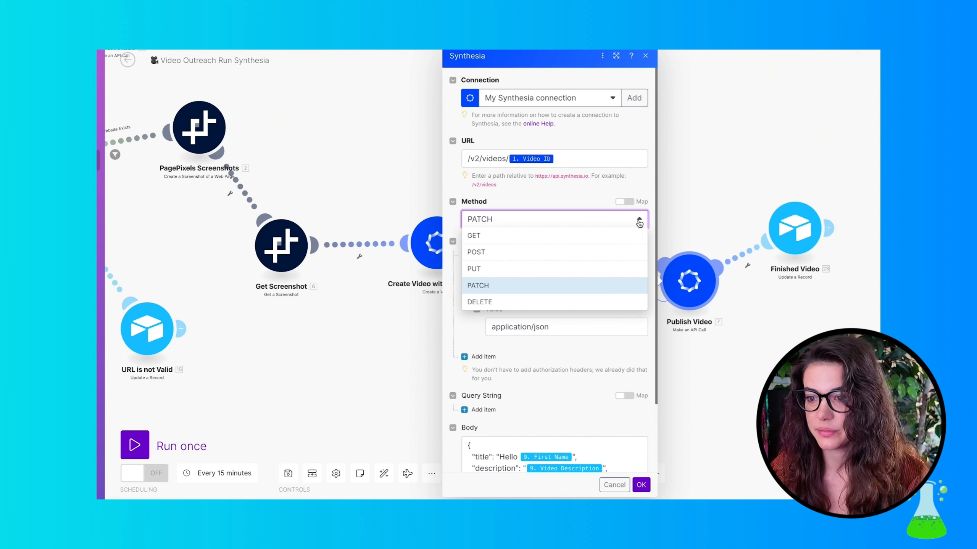
click(578, 193)
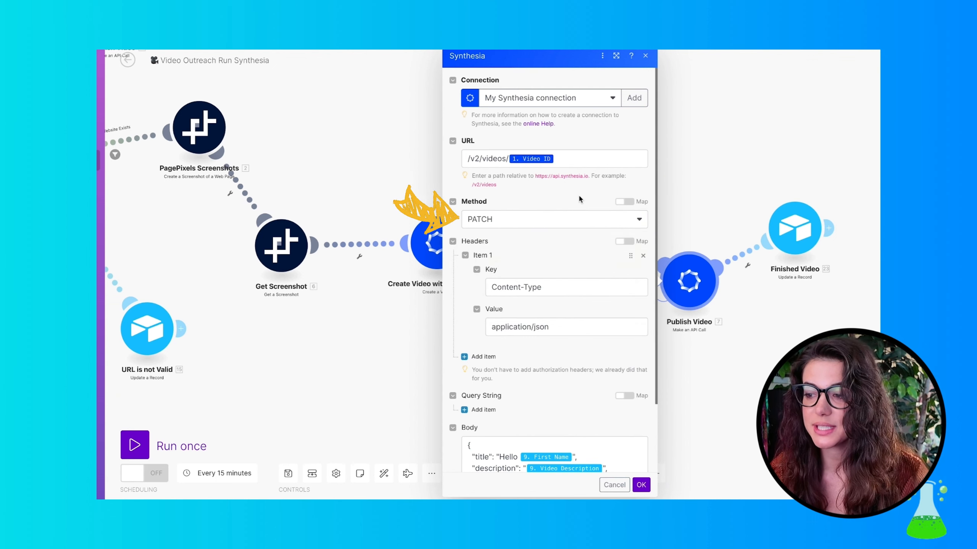
Check the Content-Type key and its value in the Publish Video call's request headers
scroll(579, 197, down, 2)
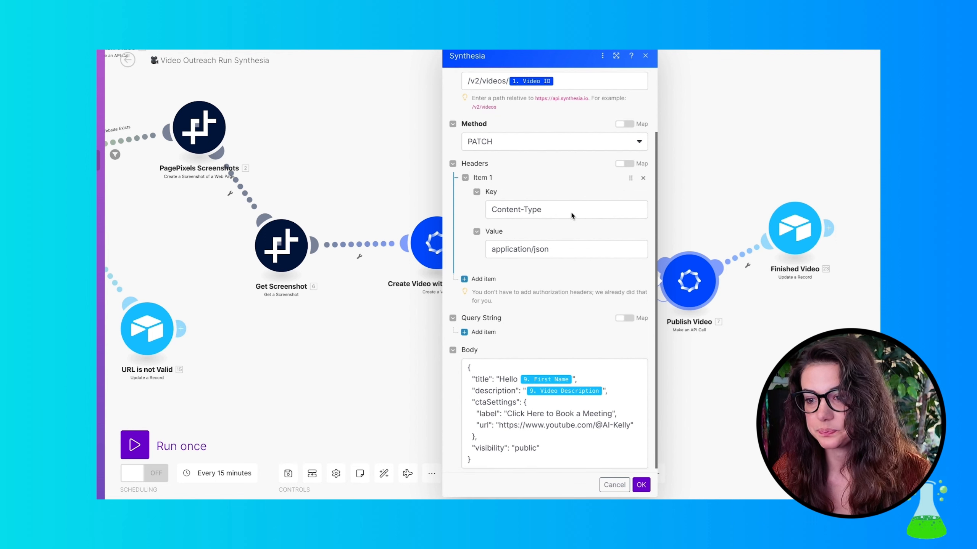
click(581, 250)
click(591, 226)
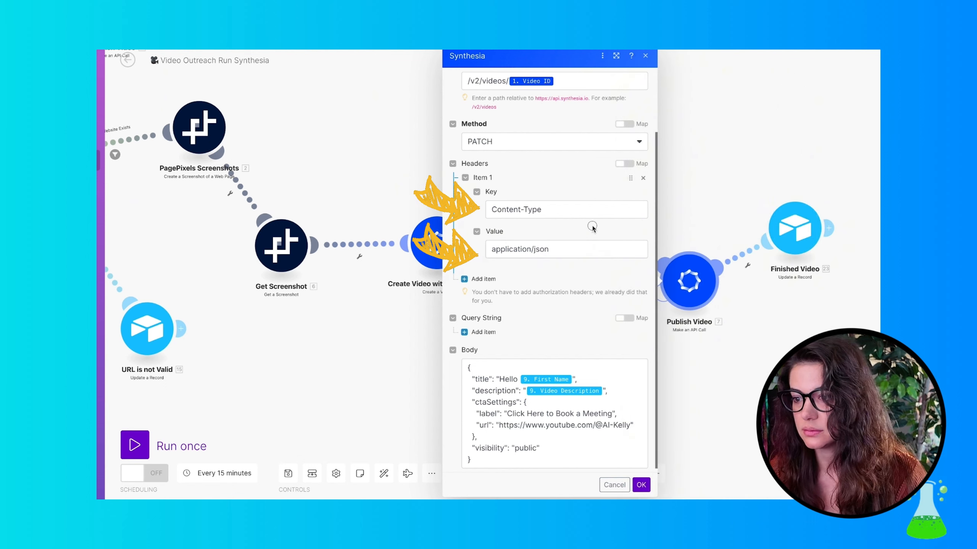
drag(561, 211, 465, 210)
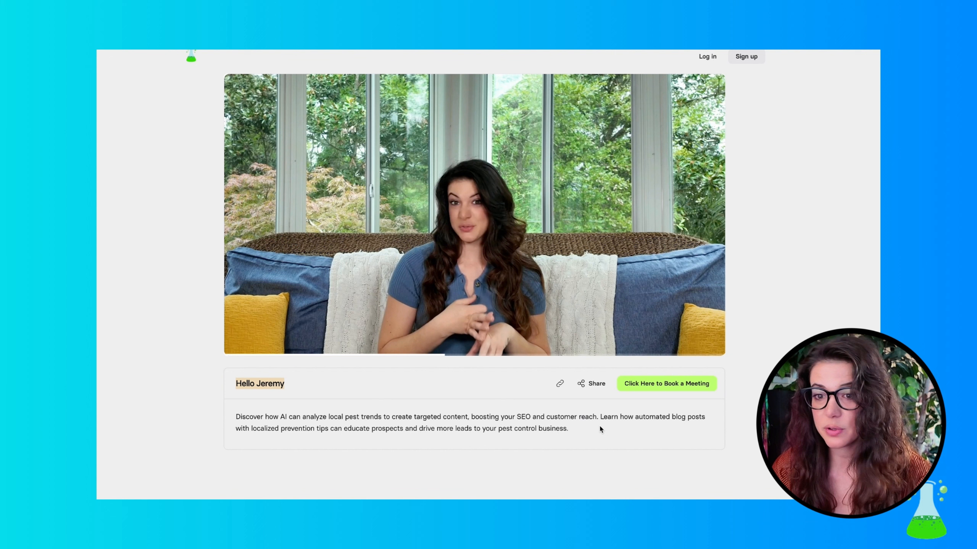
Examine the description and the meeting-booking call-to-action below the video on the published share page
drag(599, 429, 260, 416)
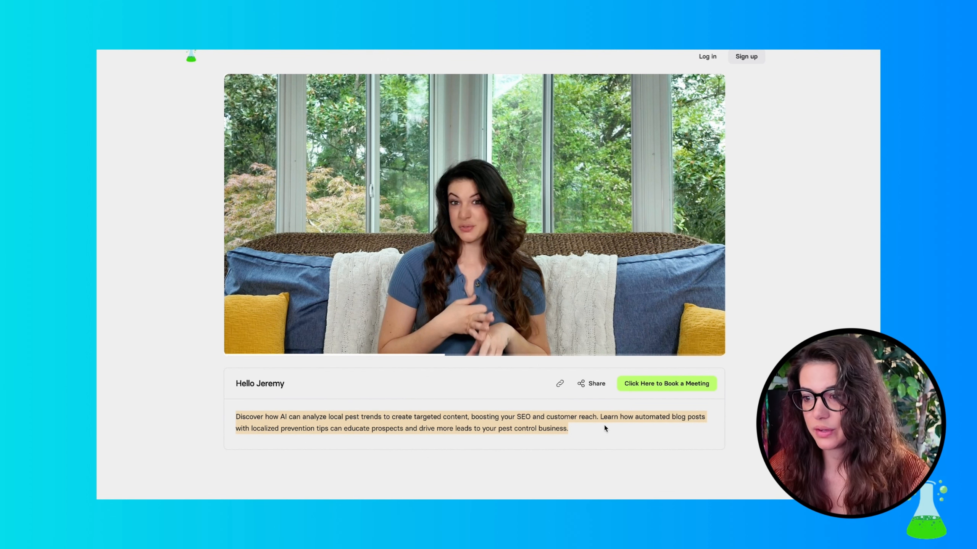
click(602, 438)
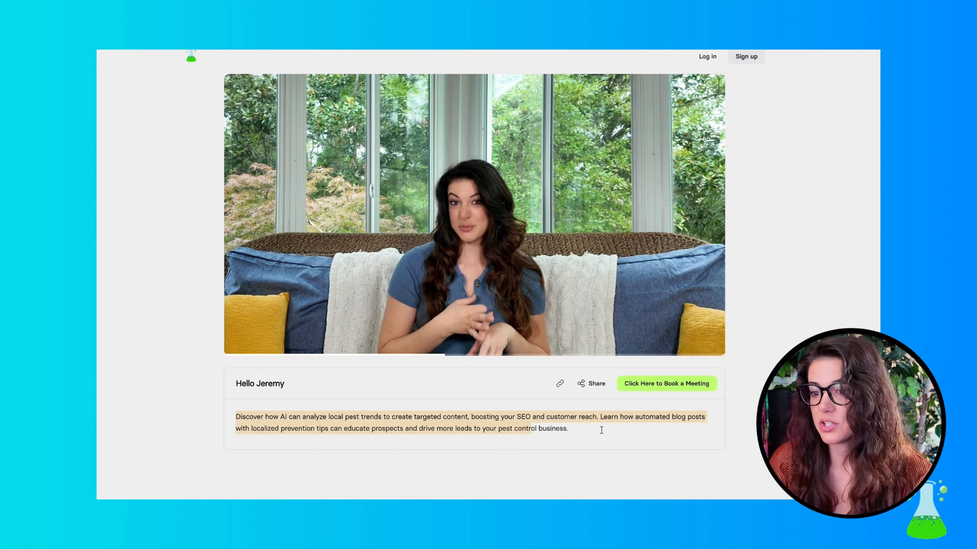
click(602, 429)
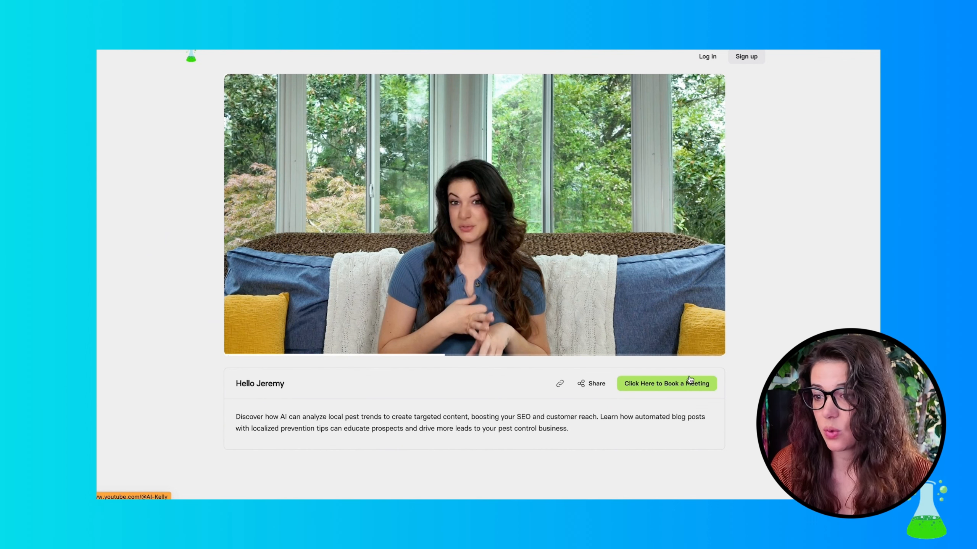
click(657, 384)
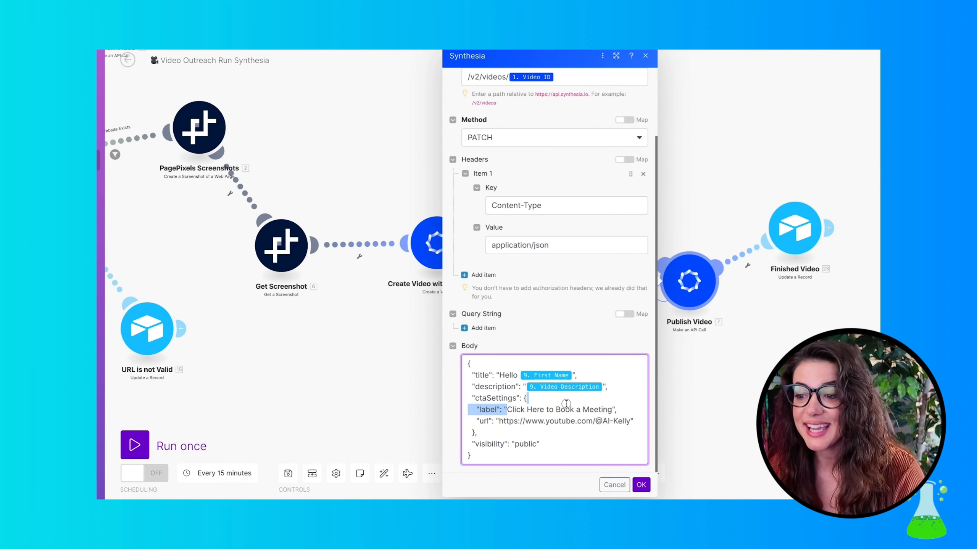
Check the ctaSettings label and URL and the visibility setting in the Publish Video request body
click(504, 430)
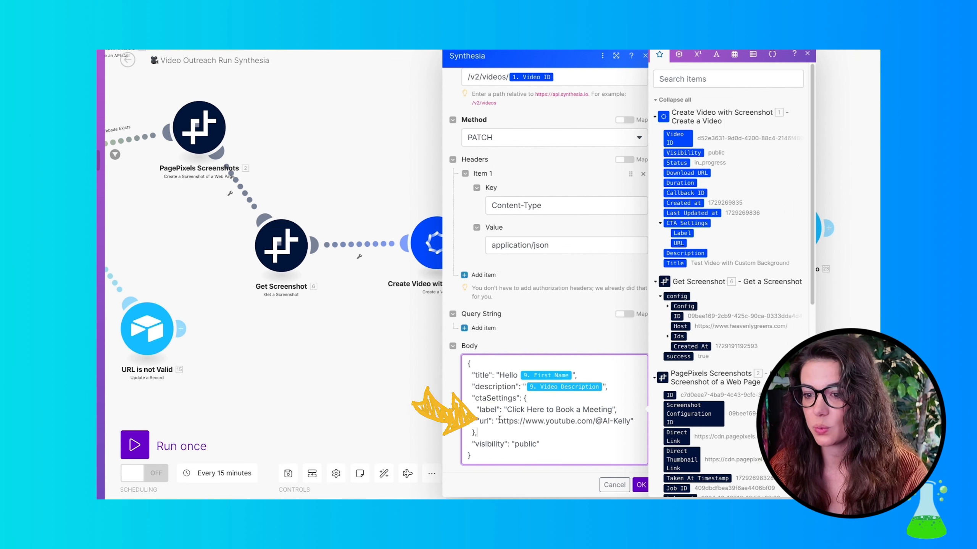
click(569, 440)
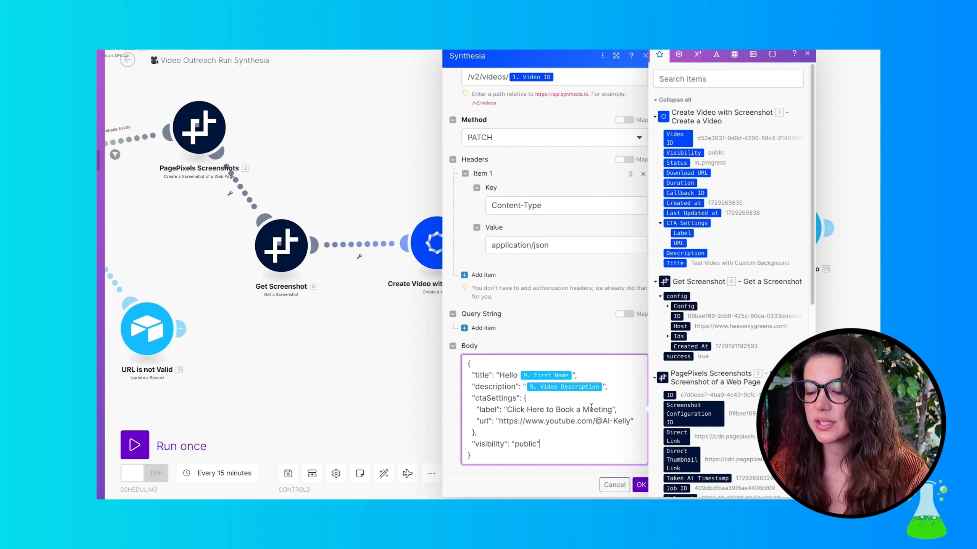
click(578, 435)
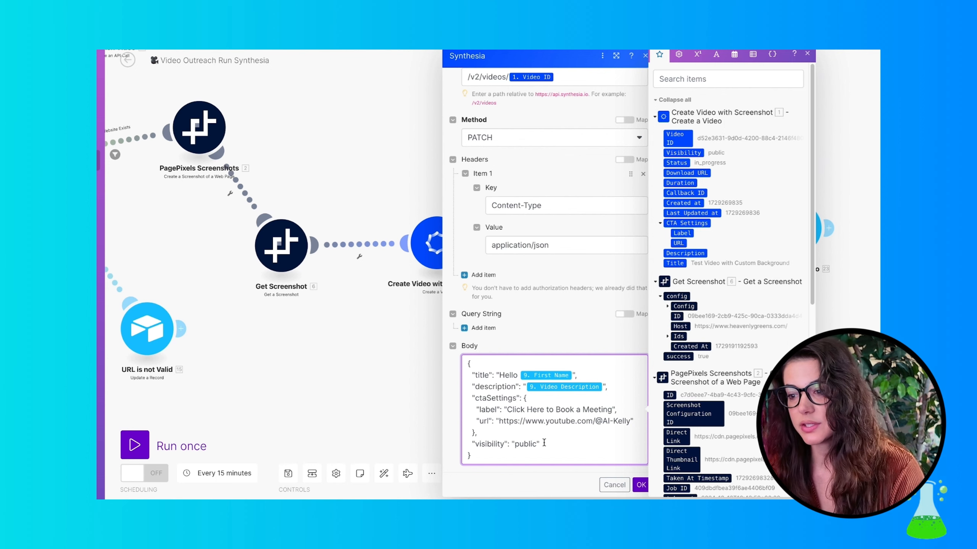
click(526, 348)
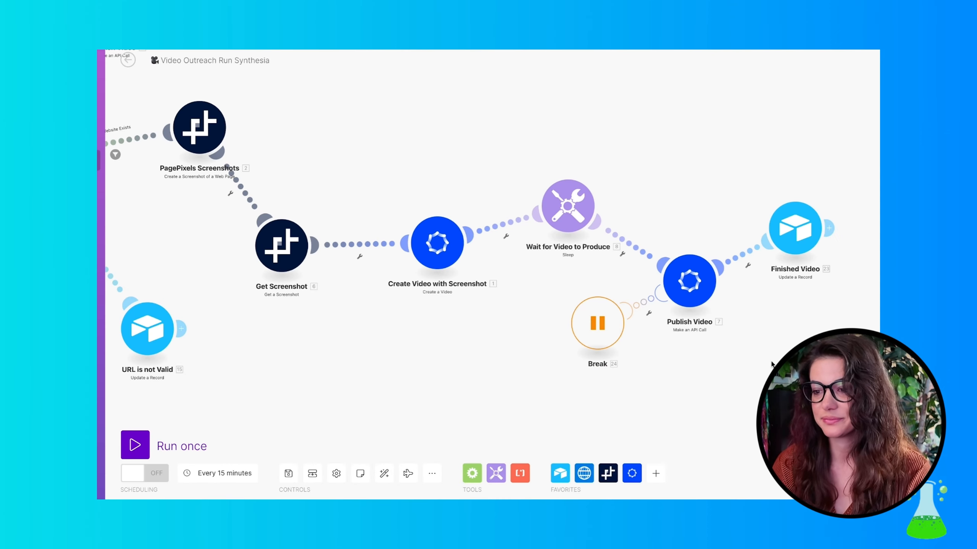
Open the Finished Video Airtable module and check its Record ID mapping against the ID from Watch Records
click(795, 231)
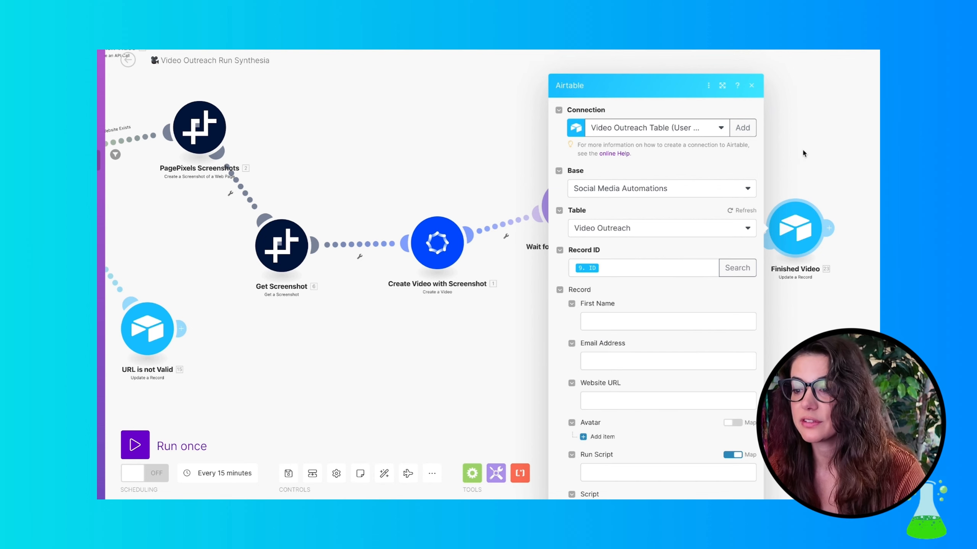
click(645, 237)
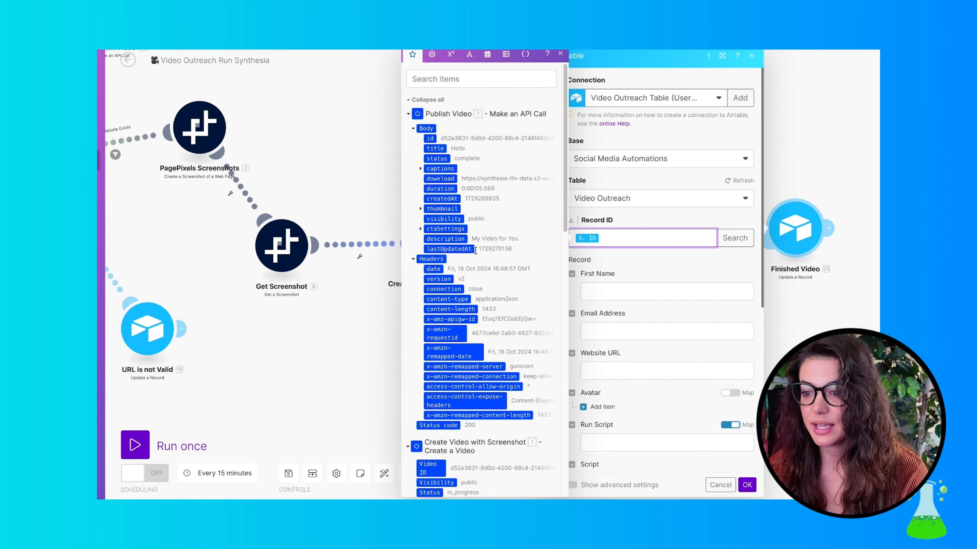
scroll(486, 308, down, 10)
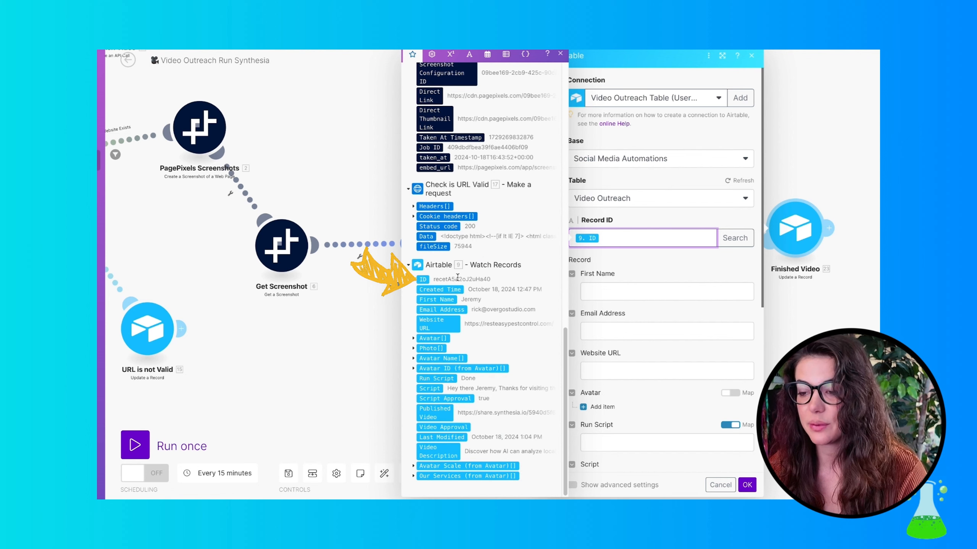
scroll(662, 314, down, 7)
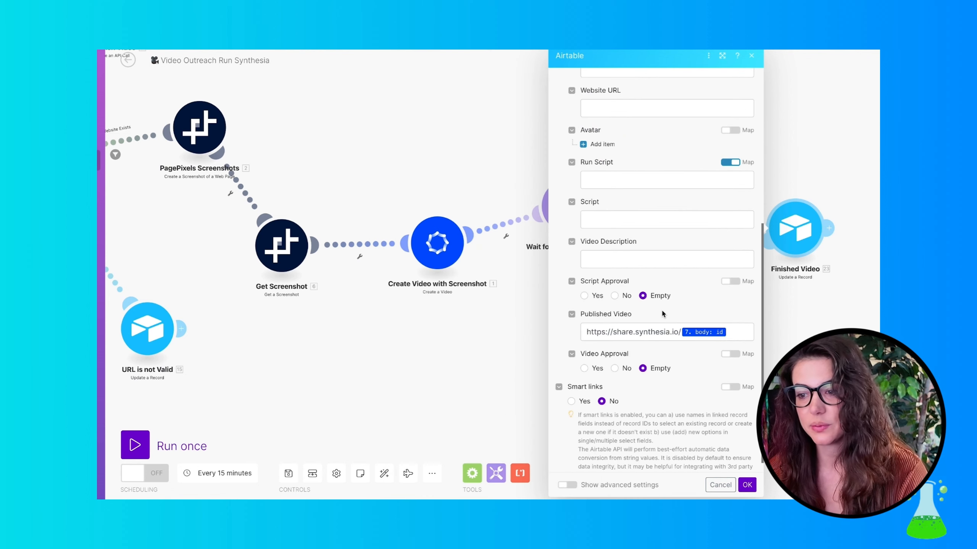
Check how the Published Video field combines the share.synthesia.io address with the body id, and look over the remaining record settings
click(681, 333)
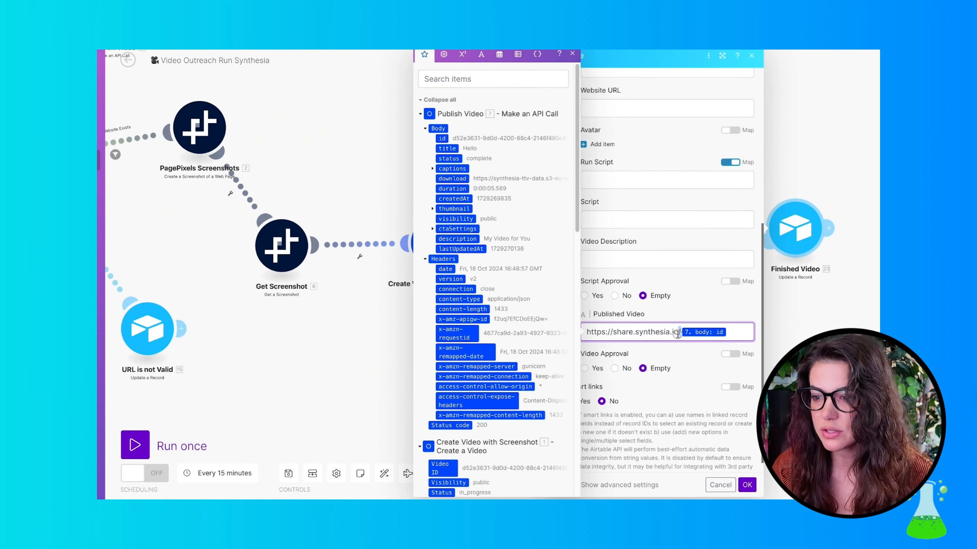
drag(681, 333, 612, 335)
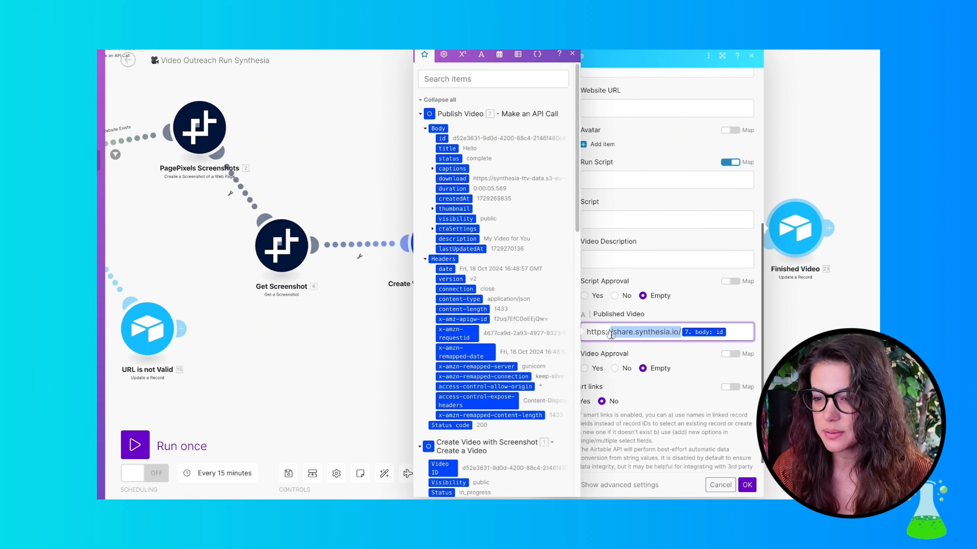
click(741, 330)
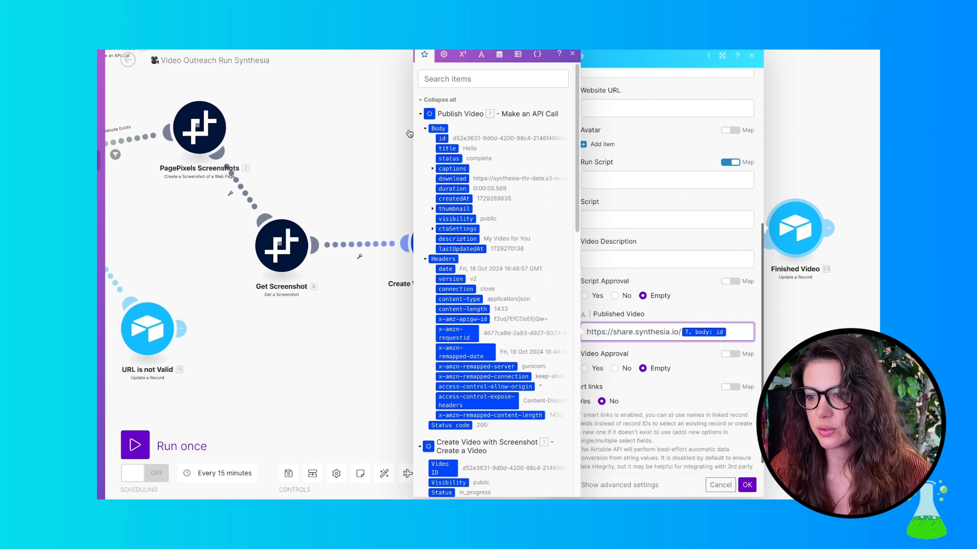
click(703, 363)
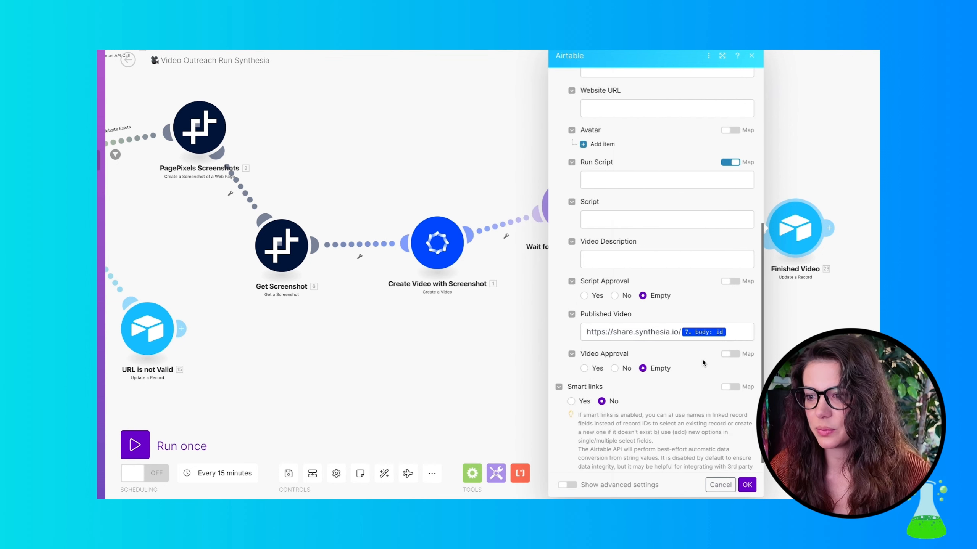
scroll(702, 363, down, 1)
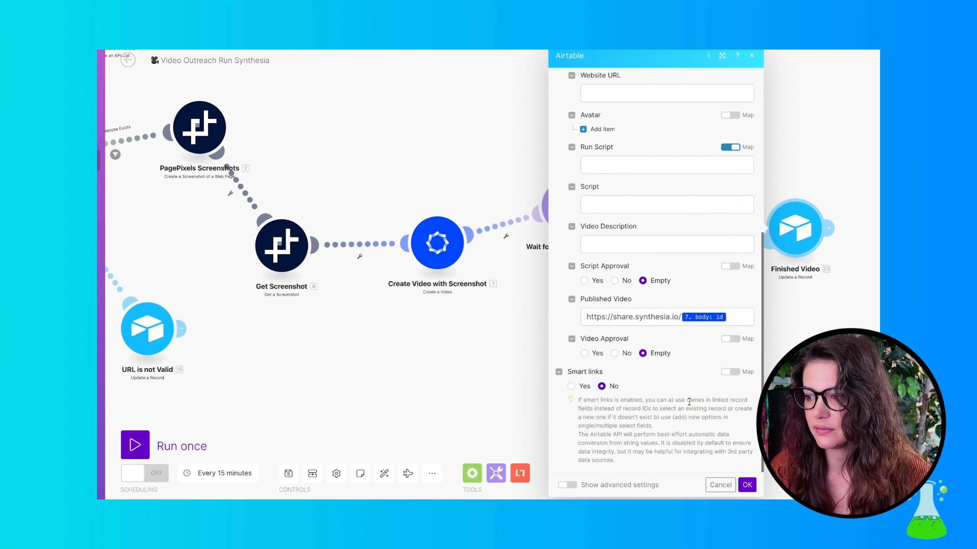